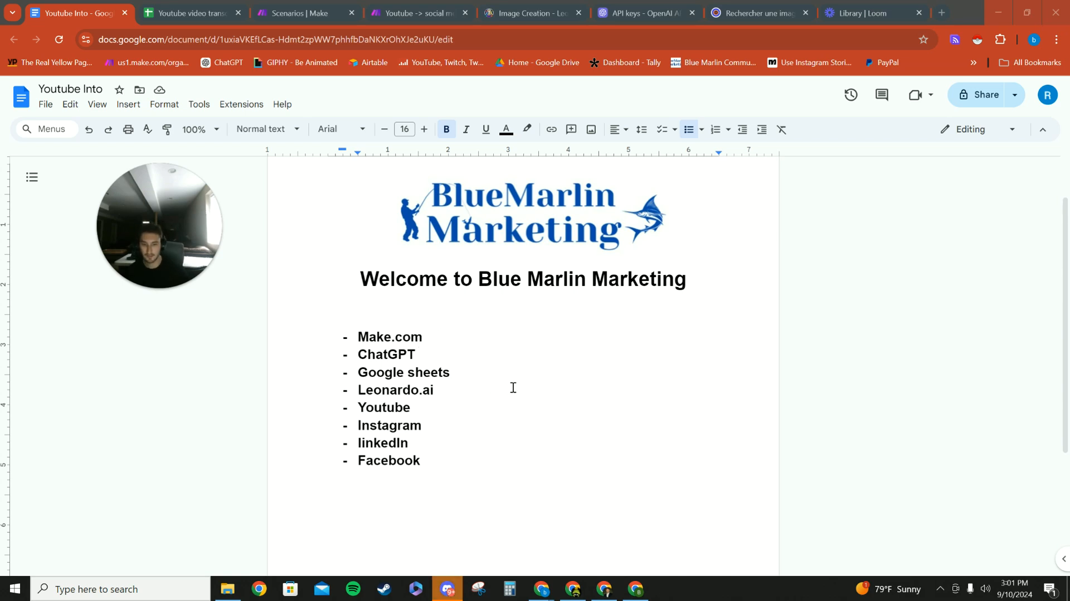
{"action": "left_click", "coordinate": [426, 336]}
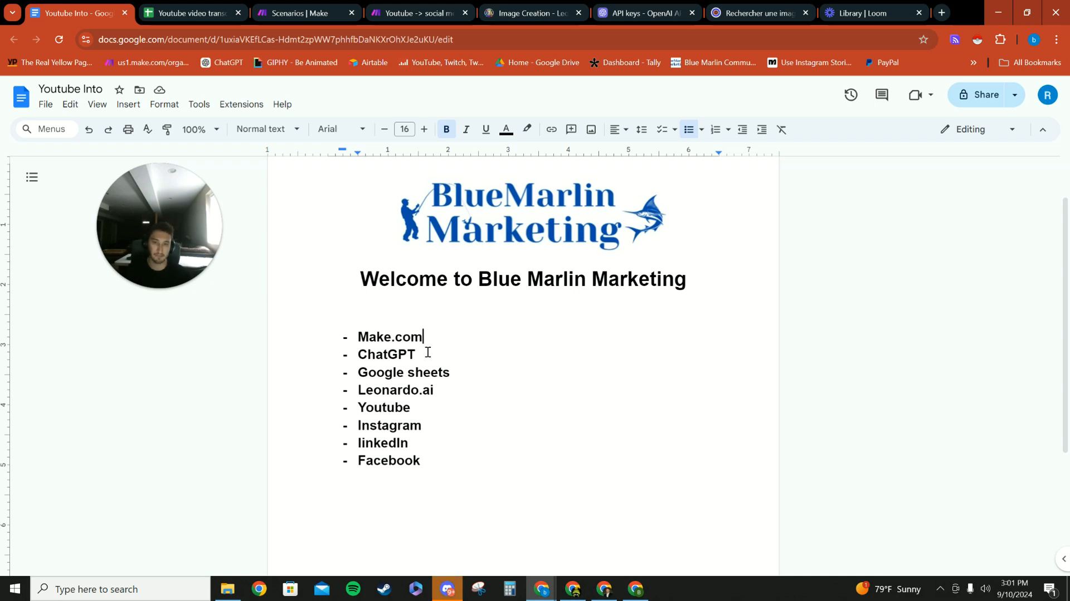
{"action": "left_click", "coordinate": [461, 377]}
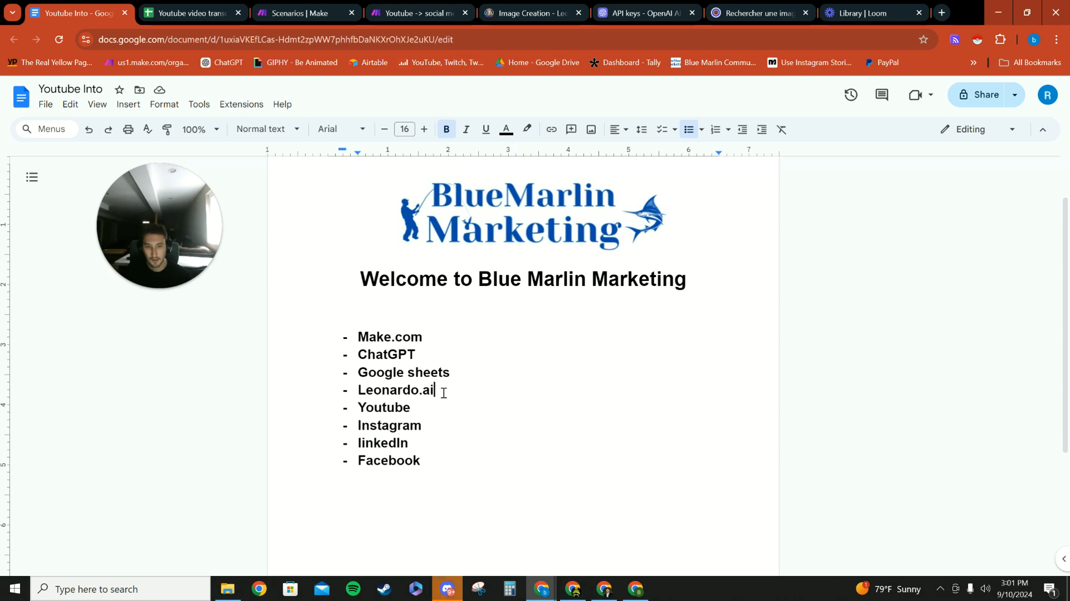
{"action": "triple_click", "coordinate": [373, 394]}
{"action": "left_click", "coordinate": [427, 407]}
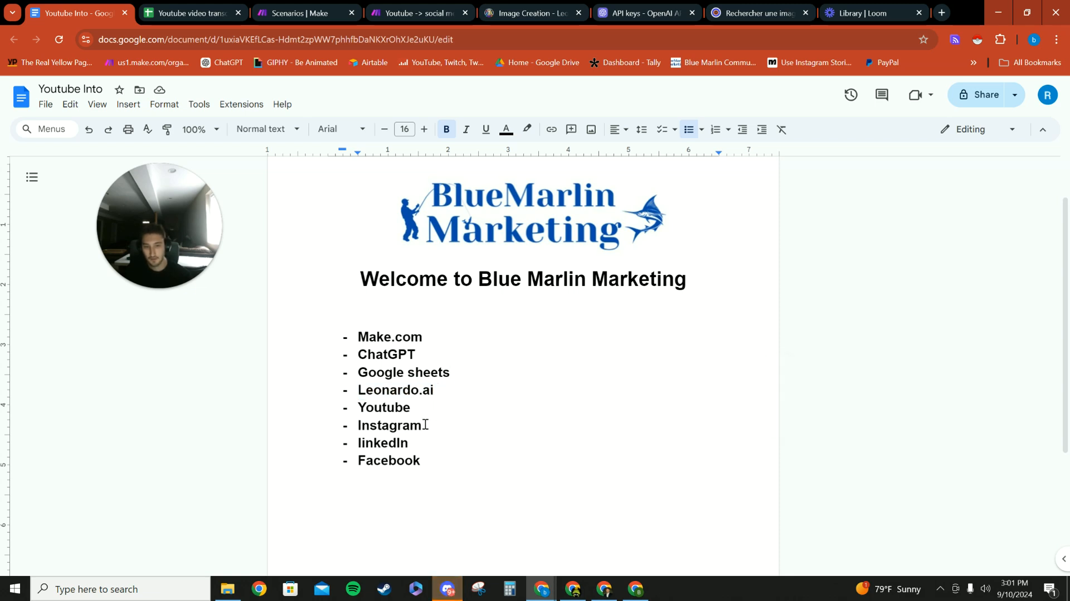
{"action": "left_click", "coordinate": [418, 442]}
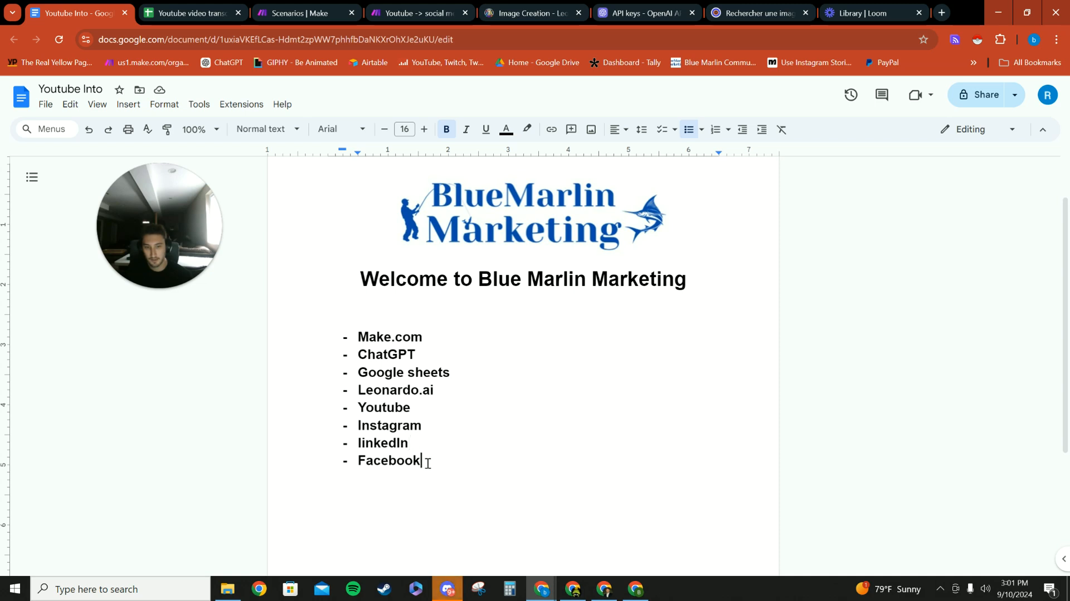
- Add "Loom" as a new dashed list item below Facebook at the end of the tool list
{"action": "left_click", "coordinate": [363, 484]}
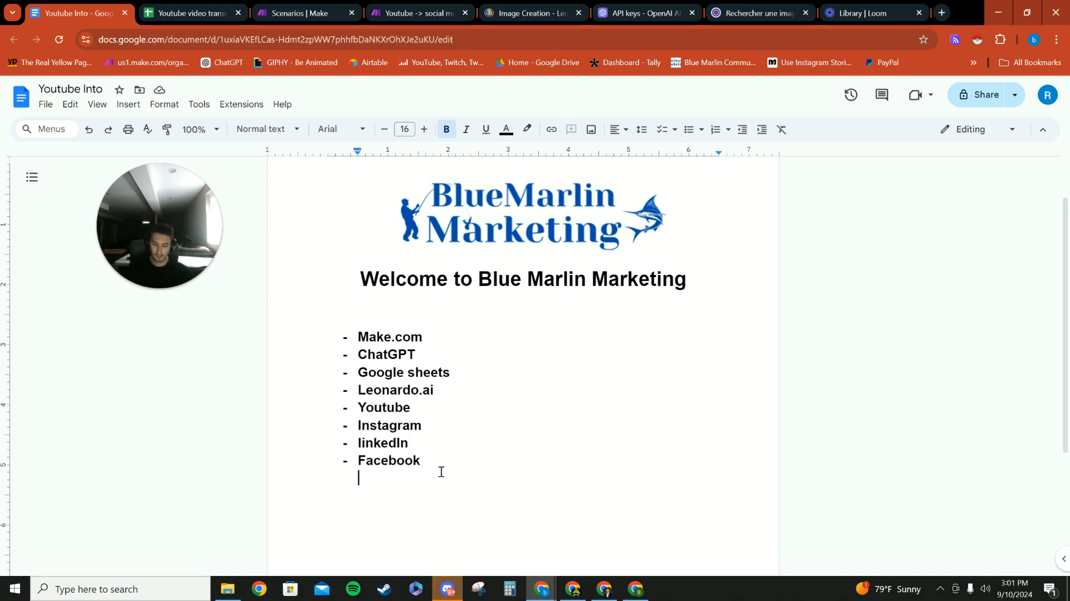
{"action": "type", "text": "- "}
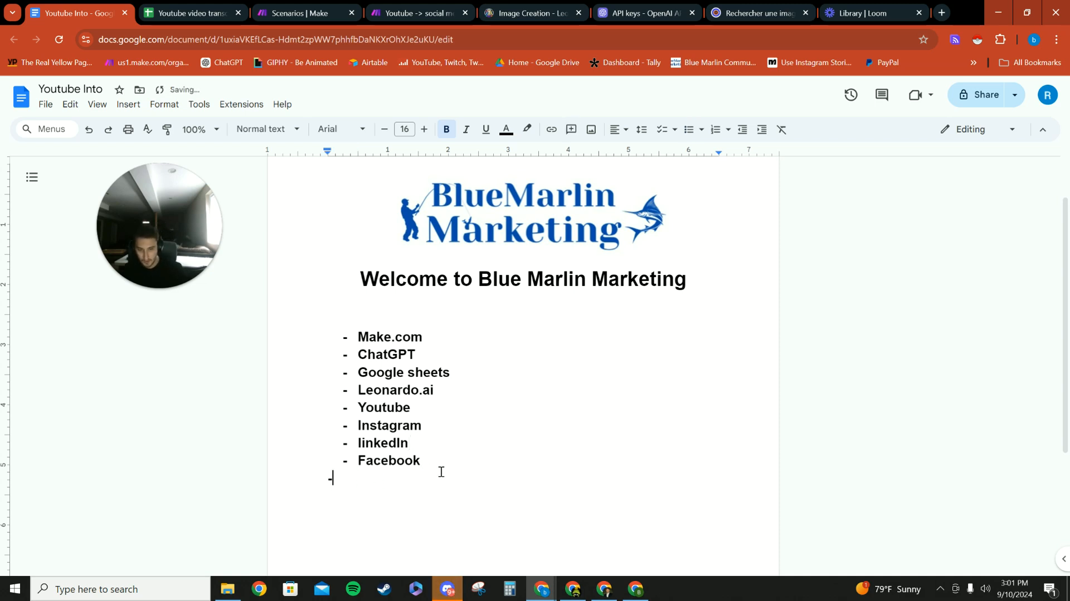
{"action": "type", "text": "Loom"}
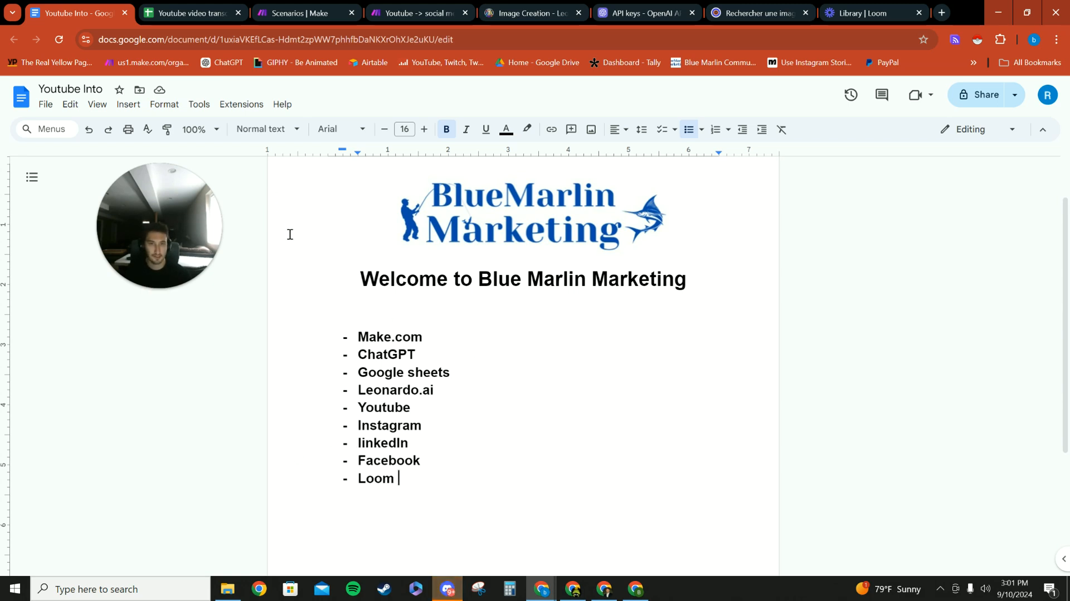
- Switch to the "Youtube -> social media content" scenario in Make and bring its whole flow into view, from the Google Sheets trigger to the last modules
{"action": "left_click", "coordinate": [415, 13]}
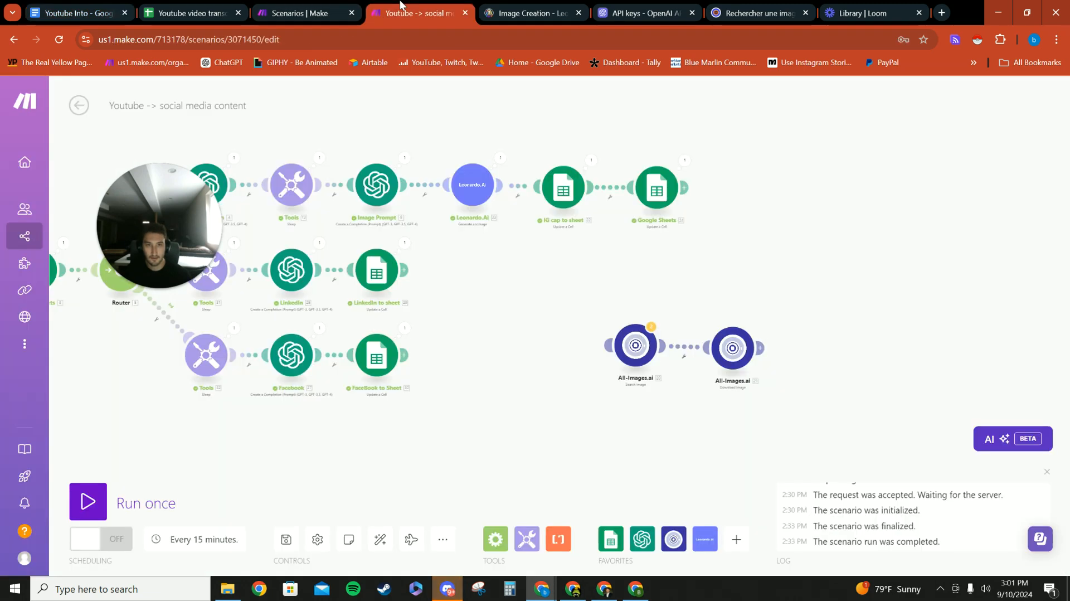
{"action": "left_click_drag", "start_coordinate": [206, 197], "coordinate": [882, 172]}
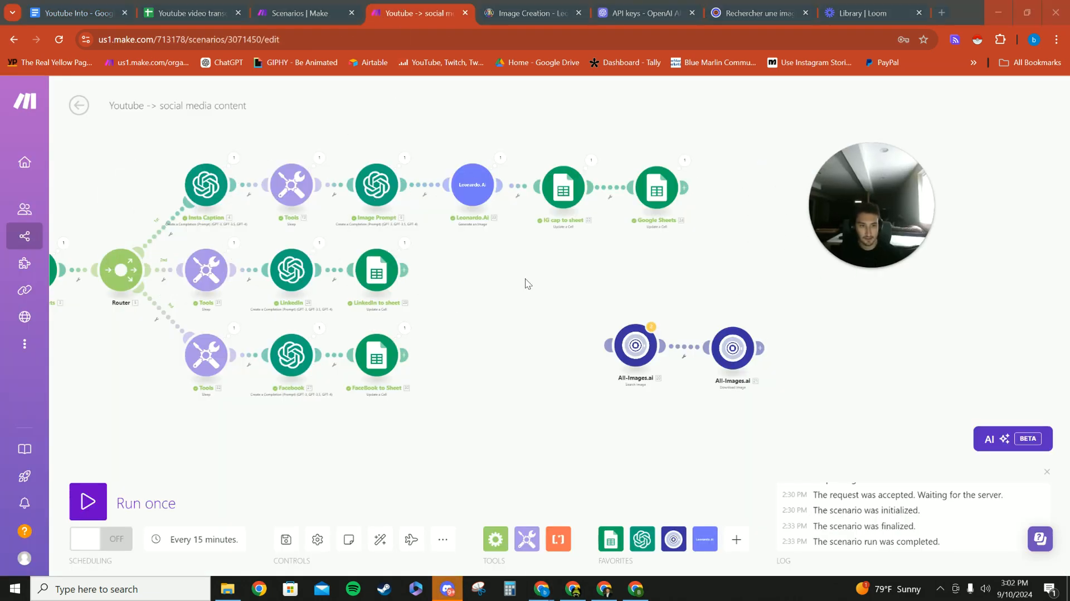
{"action": "scroll", "coordinate": [533, 273], "scroll_direction": "up", "scroll_amount": 5}
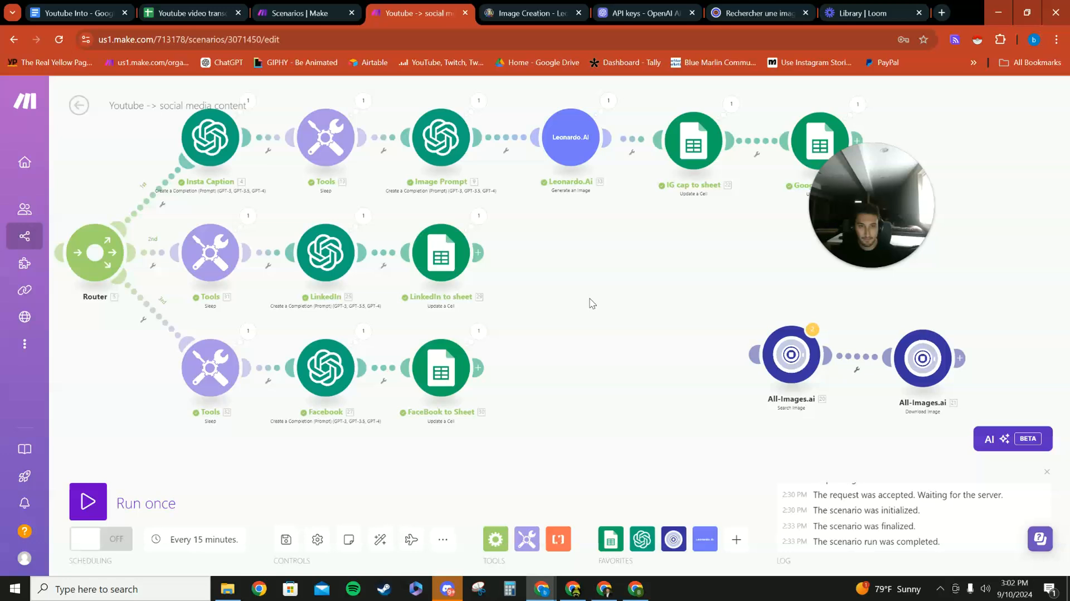
{"action": "left_click_drag", "start_coordinate": [591, 303], "coordinate": [640, 302]}
{"action": "scroll", "coordinate": [644, 304], "scroll_direction": "down", "scroll_amount": 2}
{"action": "left_click_drag", "start_coordinate": [813, 210], "coordinate": [626, 377]}
{"action": "left_click_drag", "start_coordinate": [734, 284], "coordinate": [750, 270]}
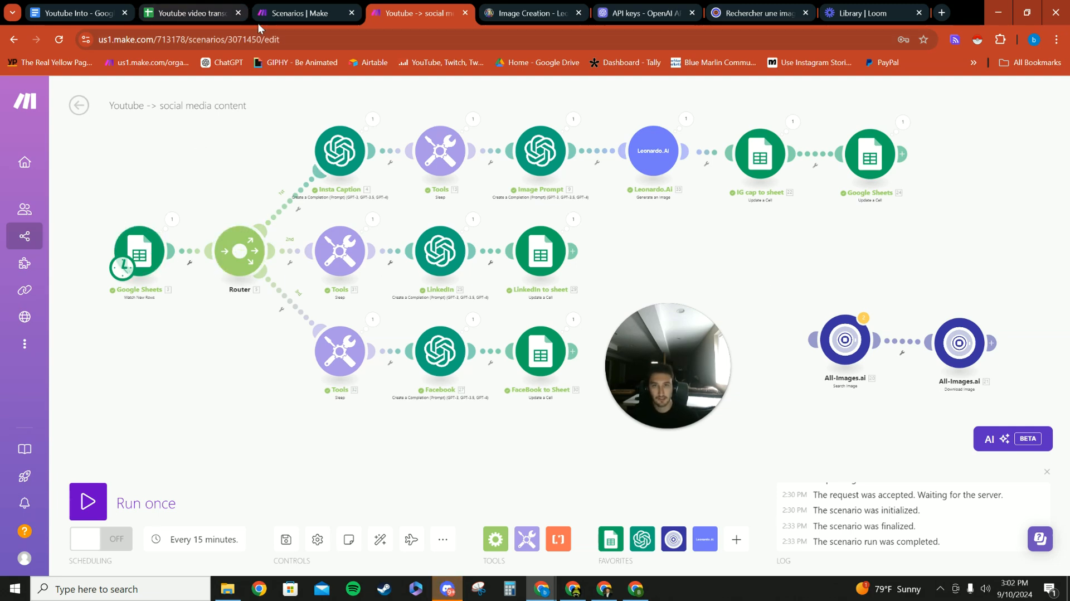
- Review the Google Sheets trigger module's connection, drive, spreadsheet, sheet name, header and limit settings, and accept them unchanged
{"action": "left_click", "coordinate": [148, 246]}
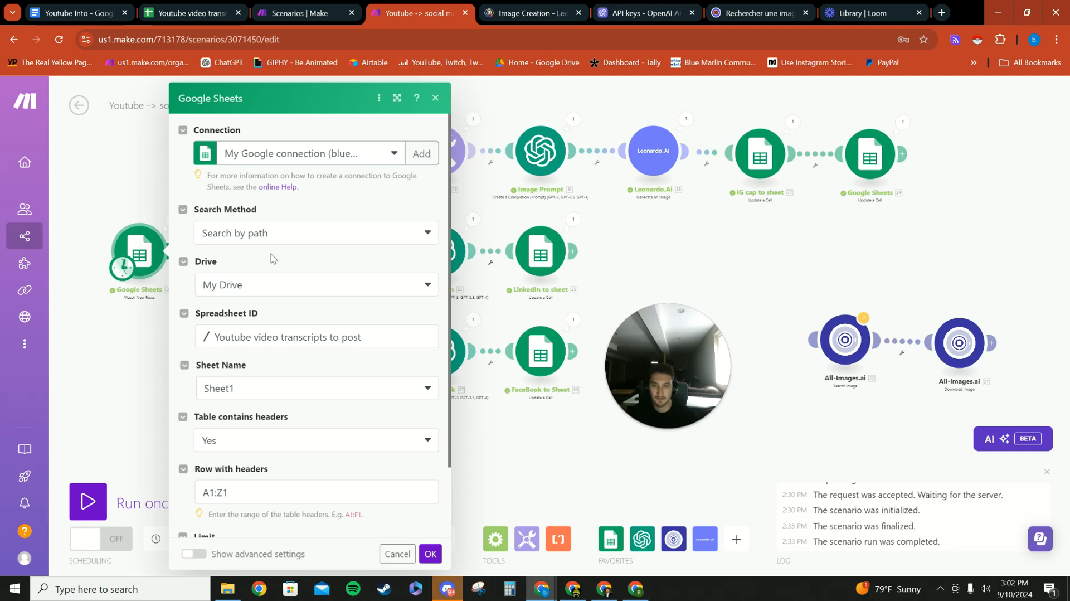
{"action": "scroll", "coordinate": [271, 257], "scroll_direction": "down", "scroll_amount": 2}
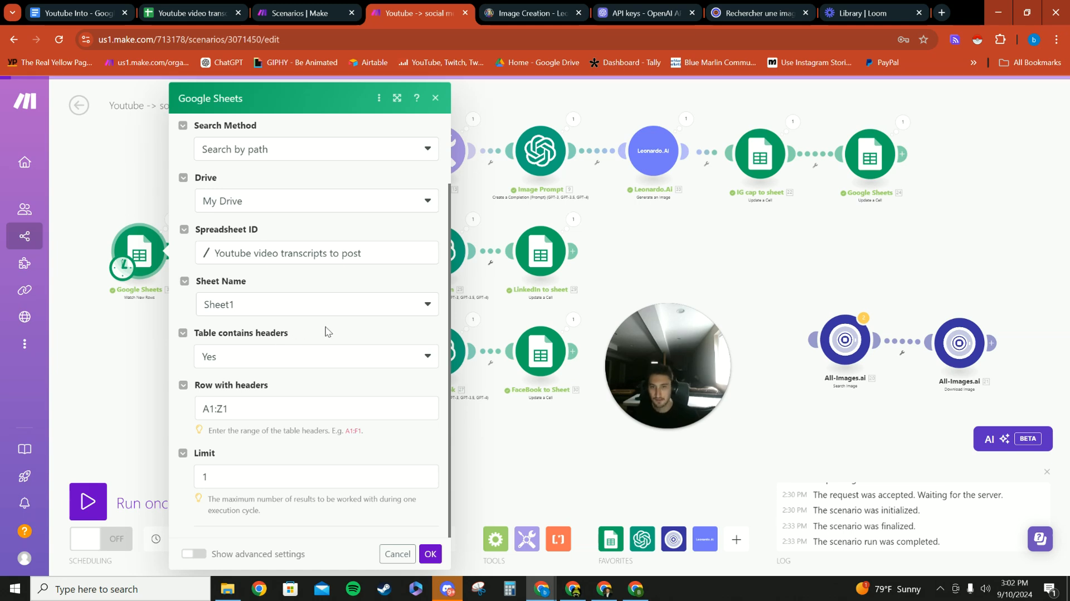
{"action": "scroll", "coordinate": [260, 277], "scroll_direction": "up", "scroll_amount": 2}
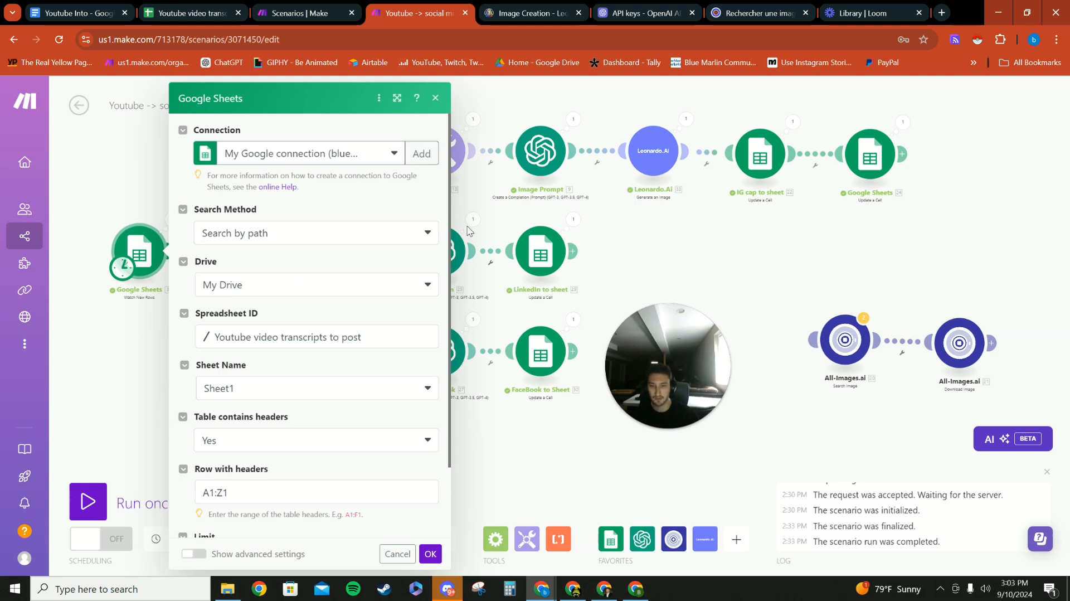
{"action": "scroll", "coordinate": [323, 310], "scroll_direction": "down", "scroll_amount": 2}
{"action": "left_click", "coordinate": [316, 205]}
{"action": "left_click", "coordinate": [271, 187]}
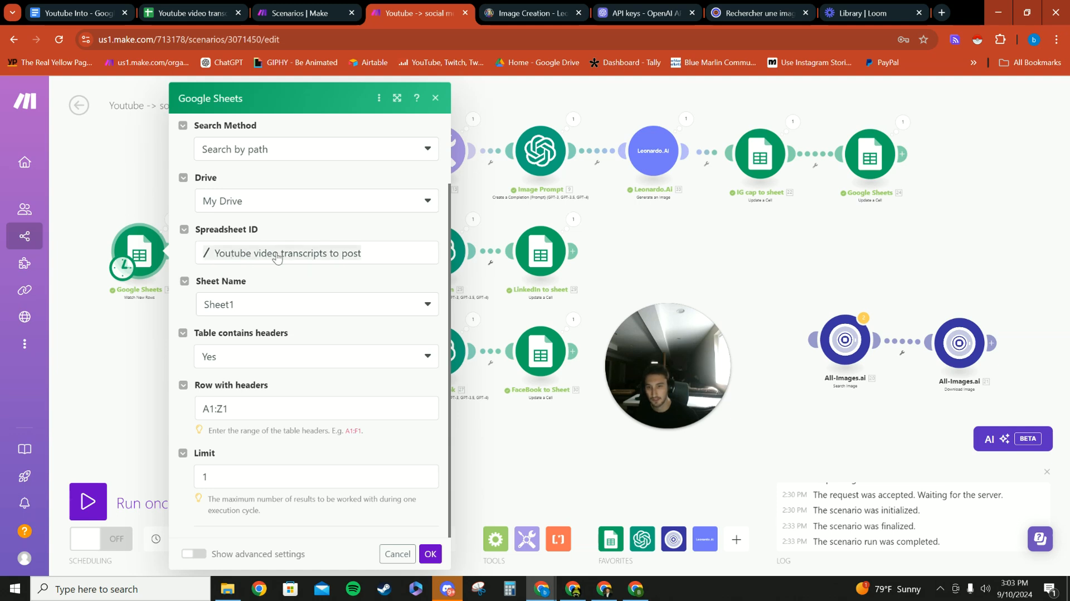
{"action": "left_click", "coordinate": [278, 307]}
{"action": "left_click", "coordinate": [265, 284]}
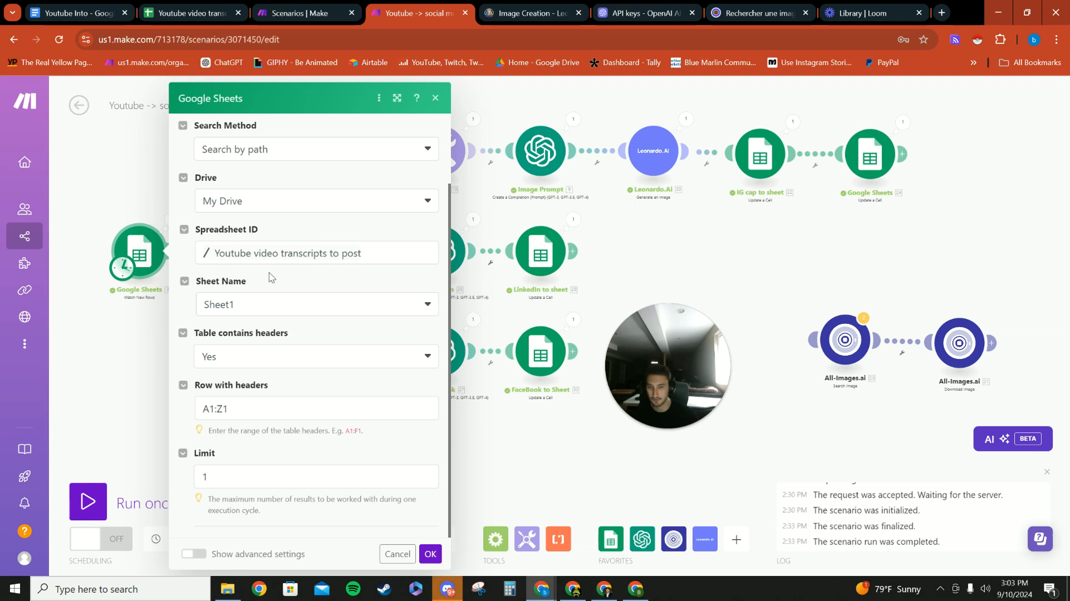
{"action": "left_click", "coordinate": [430, 555]}
- Switch to the "Youtube video transcripts to post" spreadsheet and examine the Video URL and Video Transcript columns, especially row 3
{"action": "left_click", "coordinate": [190, 12]}
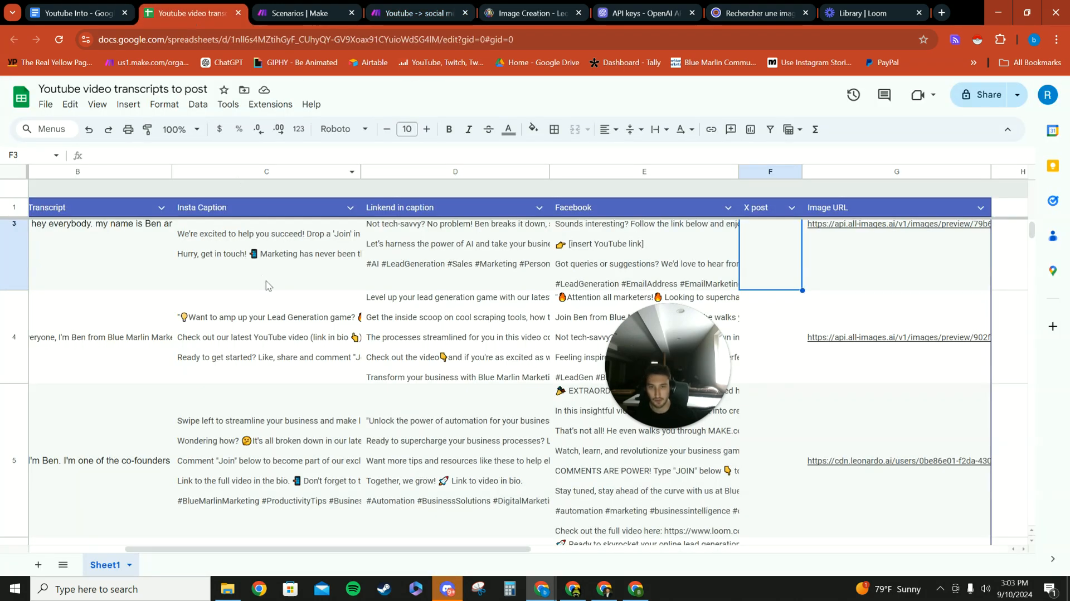
{"action": "scroll", "coordinate": [338, 385], "scroll_direction": "down", "scroll_amount": 2}
{"action": "scroll", "coordinate": [357, 244], "scroll_direction": "left", "scroll_amount": 3}
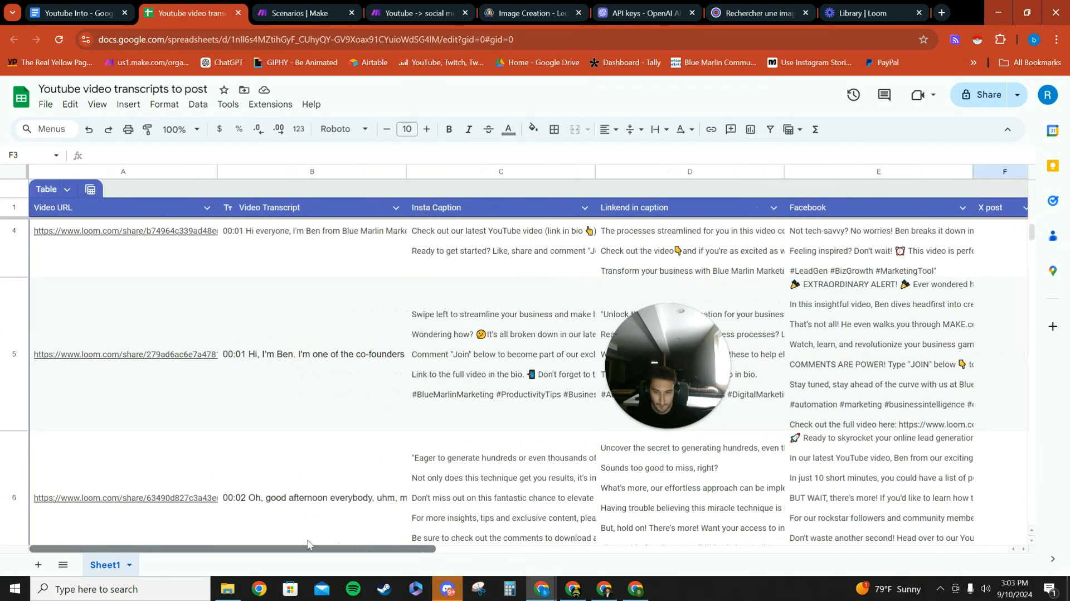
{"action": "scroll", "coordinate": [260, 290], "scroll_direction": "down", "scroll_amount": 1}
{"action": "scroll", "coordinate": [117, 279], "scroll_direction": "up", "scroll_amount": 1}
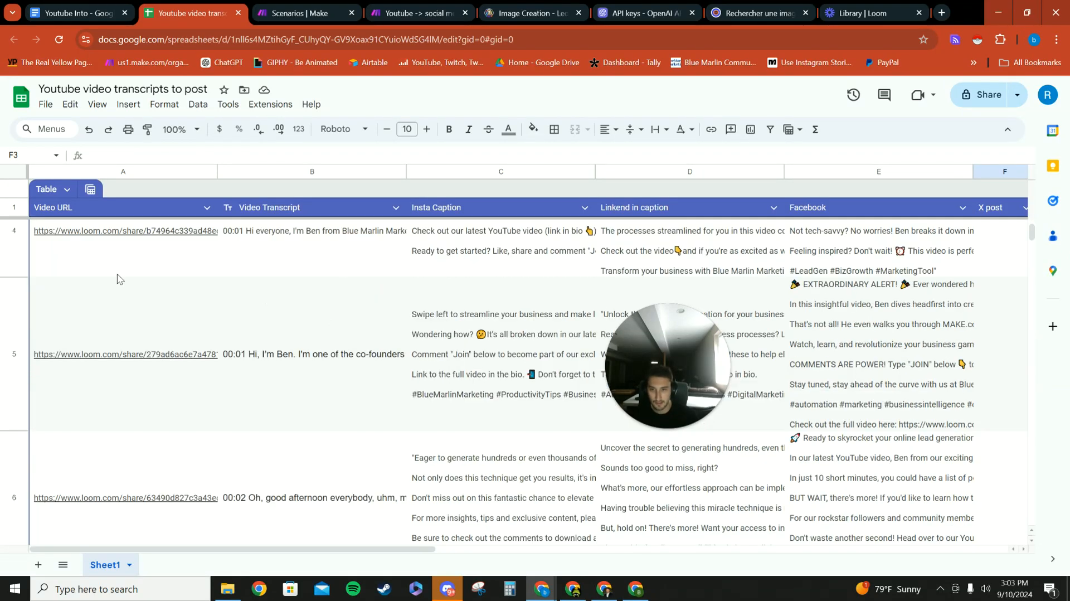
{"action": "scroll", "coordinate": [139, 287], "scroll_direction": "up", "scroll_amount": 2}
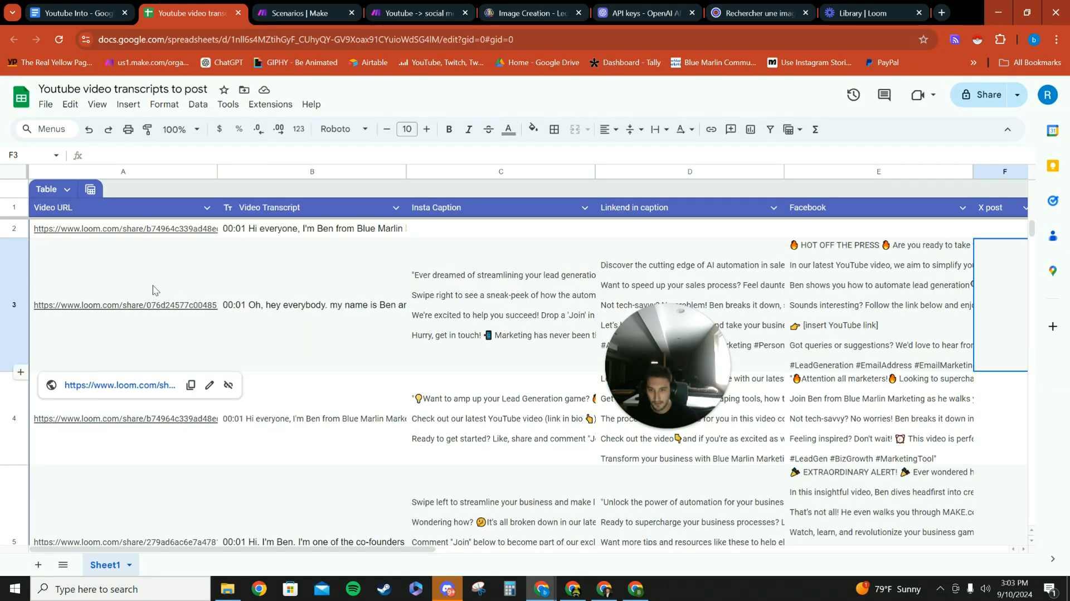
{"action": "left_click", "coordinate": [167, 332]}
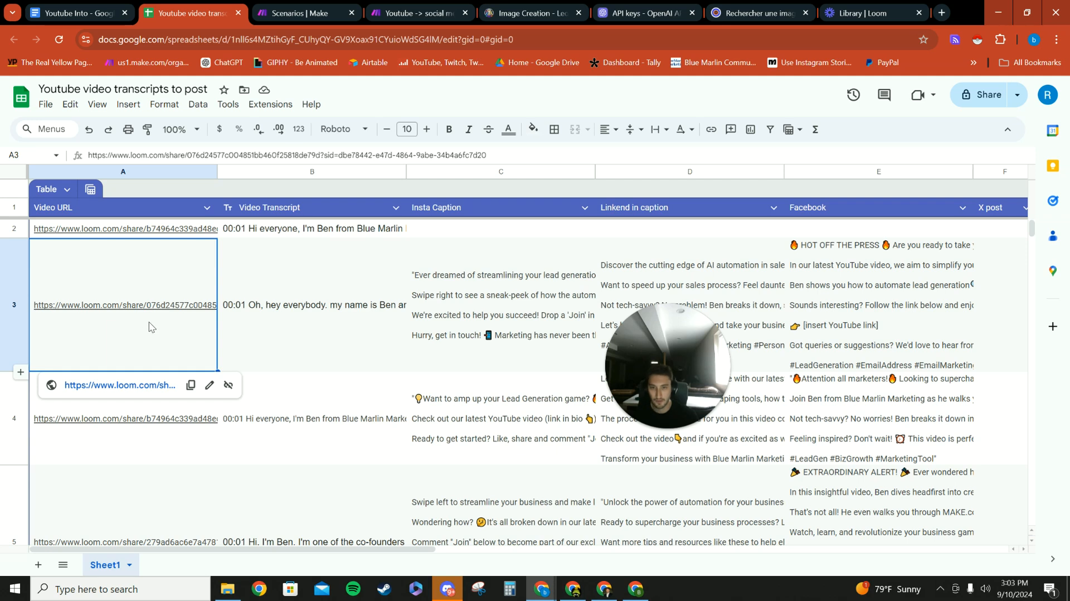
{"action": "left_click", "coordinate": [323, 329]}
{"action": "left_click", "coordinate": [186, 351]}
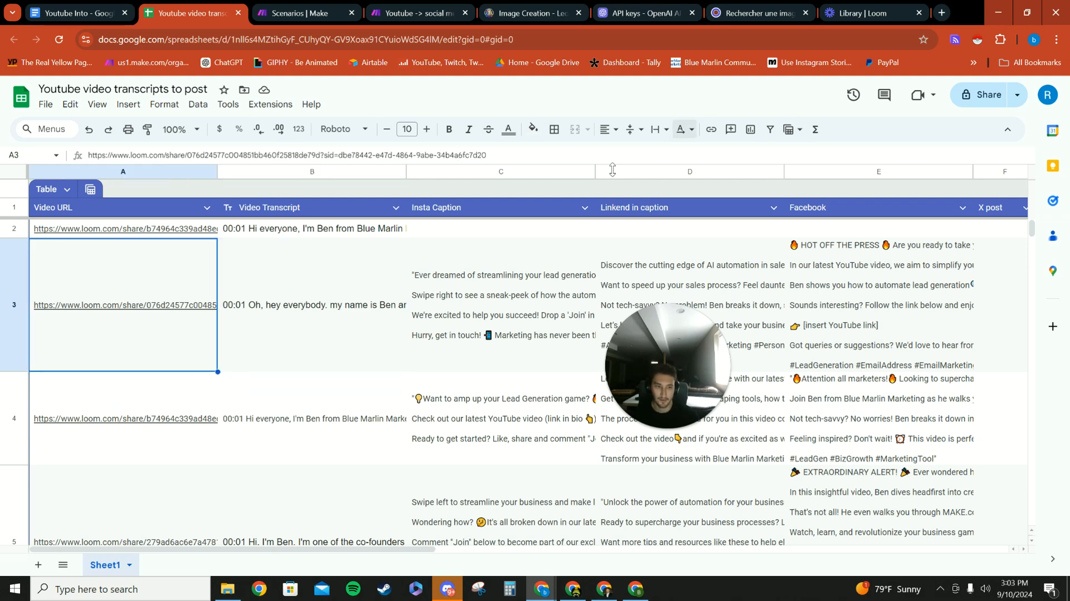
- Switch to the Loom library and open the "Lead List Automation Tutorial" video from its folder
{"action": "left_click", "coordinate": [848, 11]}
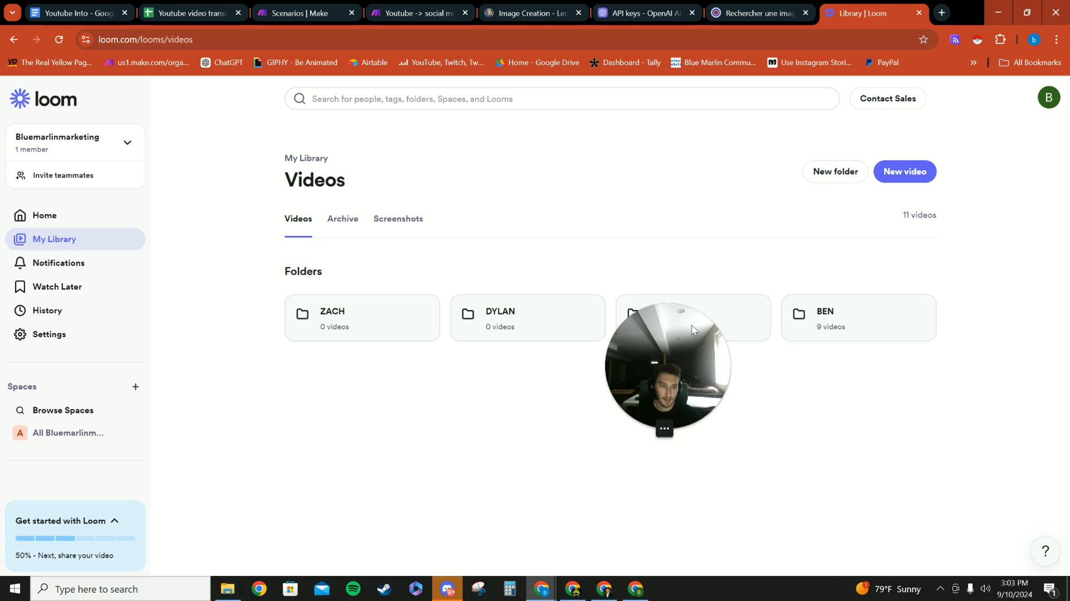
{"action": "left_click", "coordinate": [830, 318]}
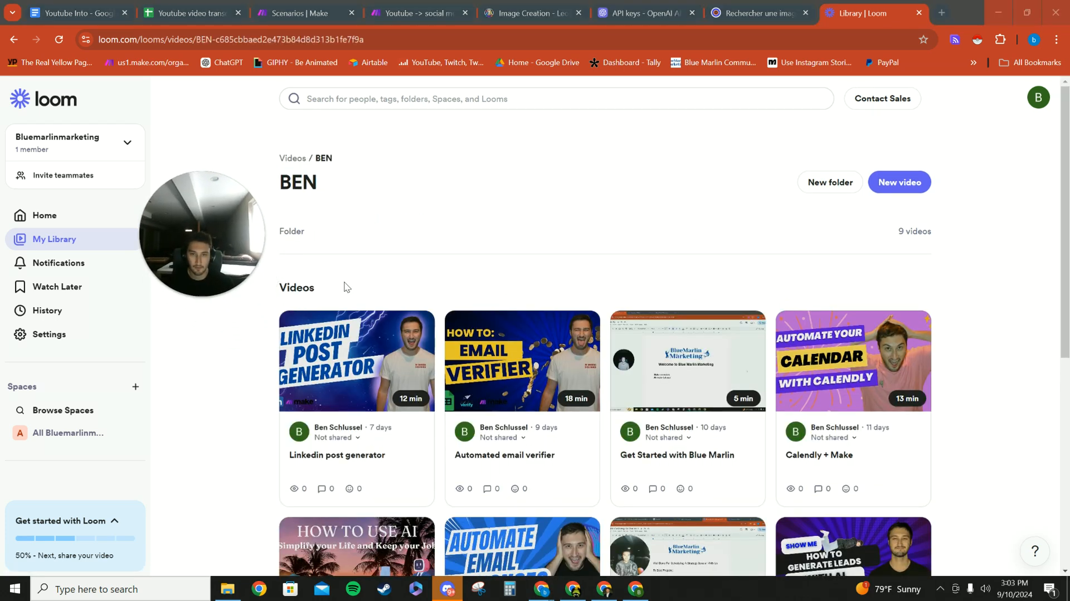
{"action": "scroll", "coordinate": [347, 287], "scroll_direction": "down", "scroll_amount": 6}
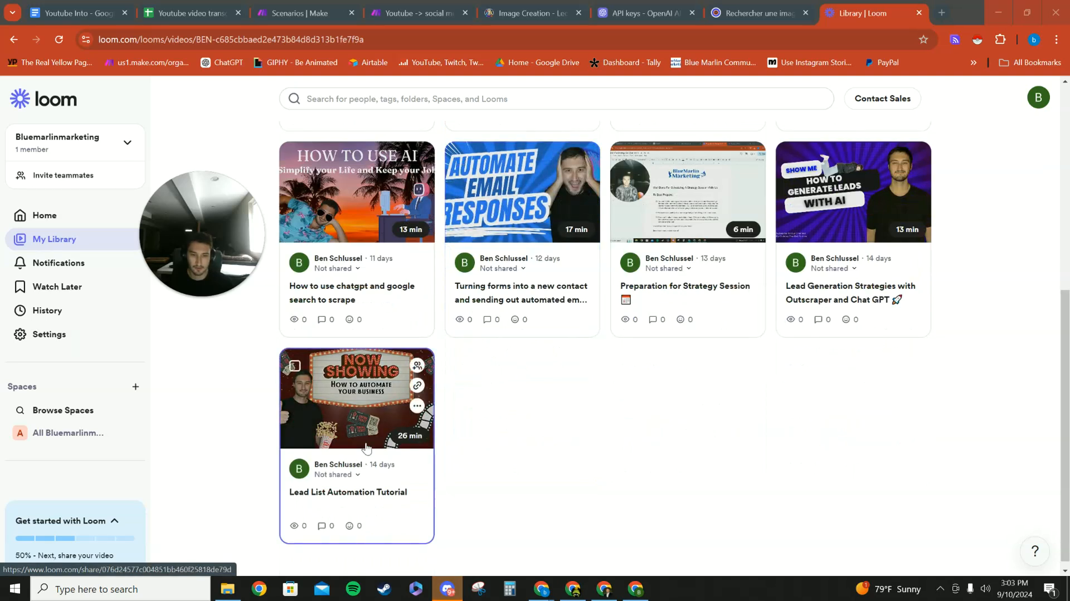
{"action": "left_click", "coordinate": [364, 429]}
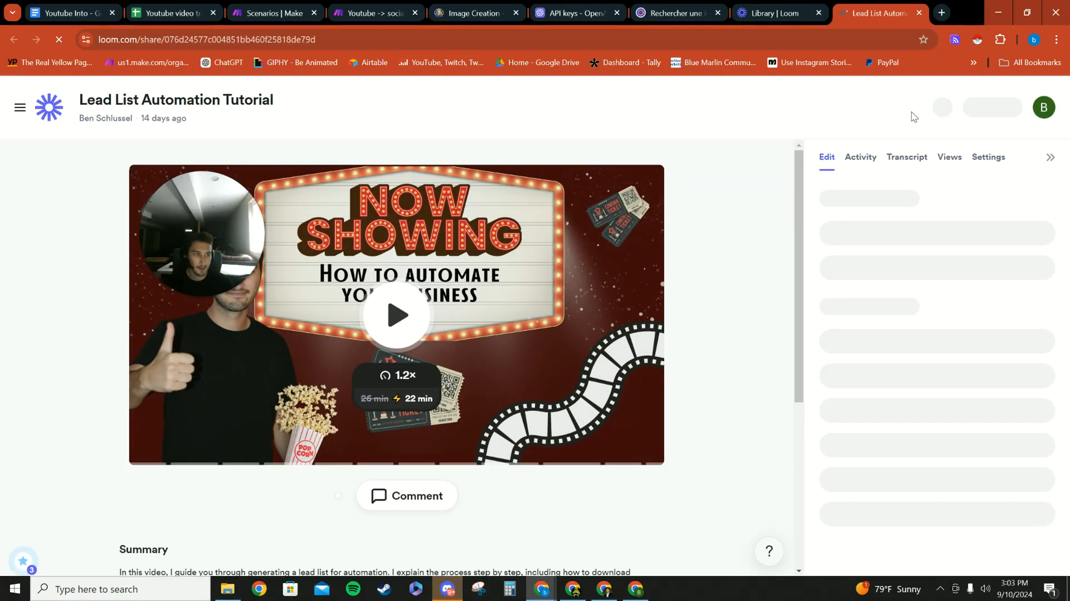
{"action": "mouse_move", "coordinate": [220, 187]}
{"action": "left_mouse_down"}
{"action": "mouse_move", "coordinate": [390, 114]}
{"action": "mouse_move", "coordinate": [217, 179]}
{"action": "left_mouse_up"}
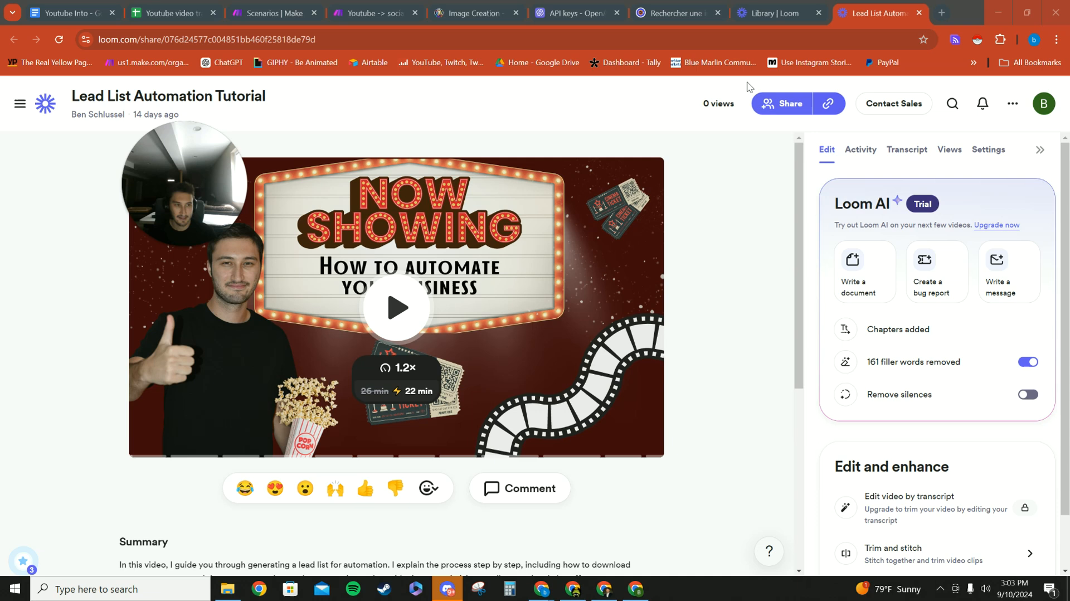
- Show the transcript of the "Lead List Automation Tutorial" video and read through its opening section
{"action": "left_click", "coordinate": [170, 12]}
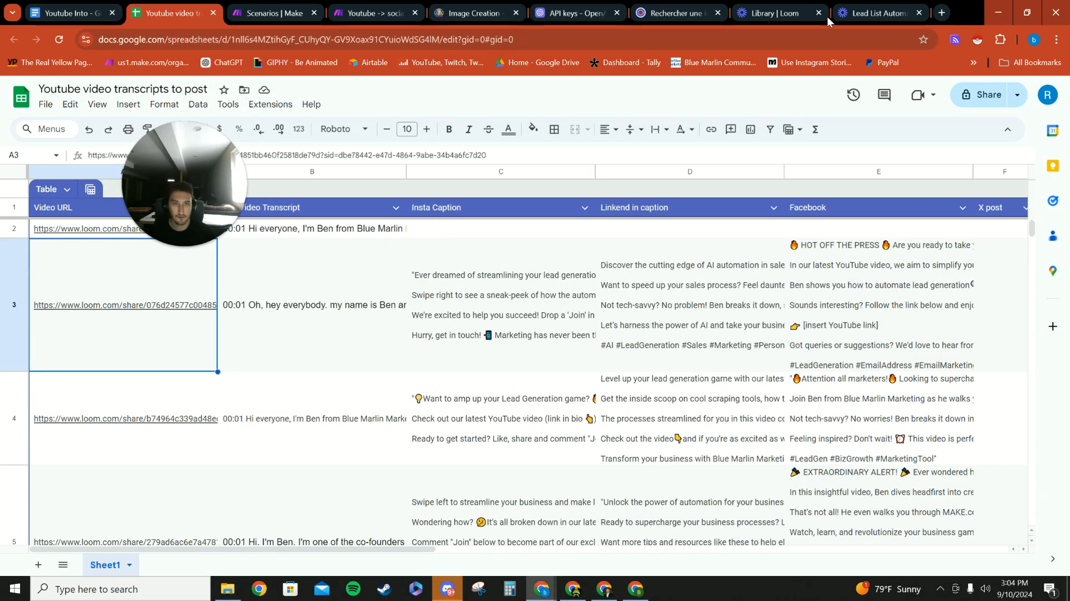
{"action": "left_click", "coordinate": [869, 13]}
{"action": "left_click", "coordinate": [901, 149]}
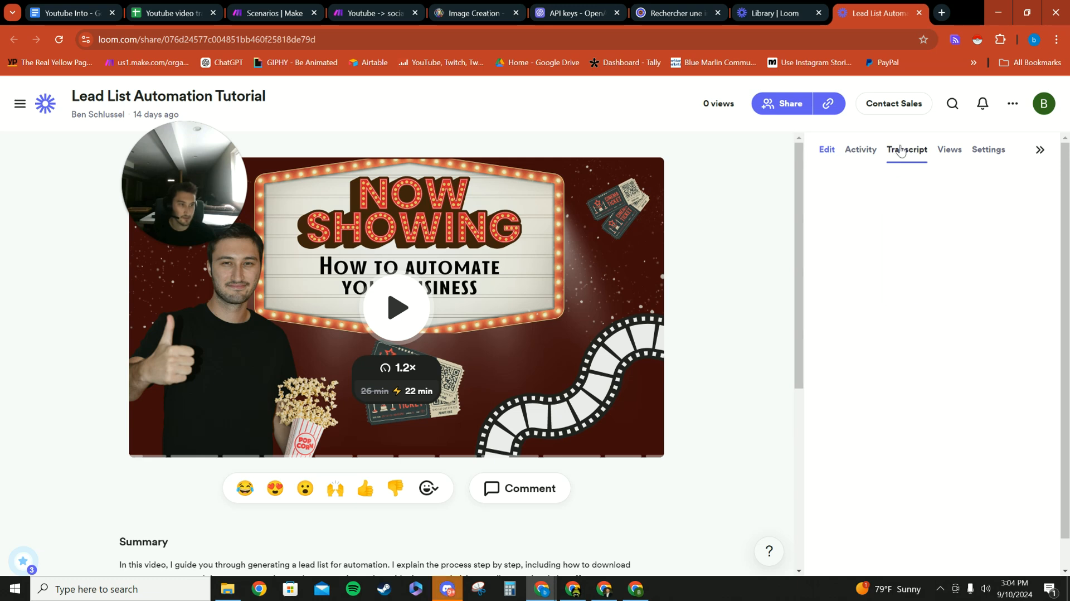
{"action": "scroll", "coordinate": [825, 301], "scroll_direction": "down", "scroll_amount": 5}
{"action": "scroll", "coordinate": [825, 301], "scroll_direction": "down", "scroll_amount": 10}
{"action": "scroll", "coordinate": [829, 243], "scroll_direction": "up", "scroll_amount": 15}
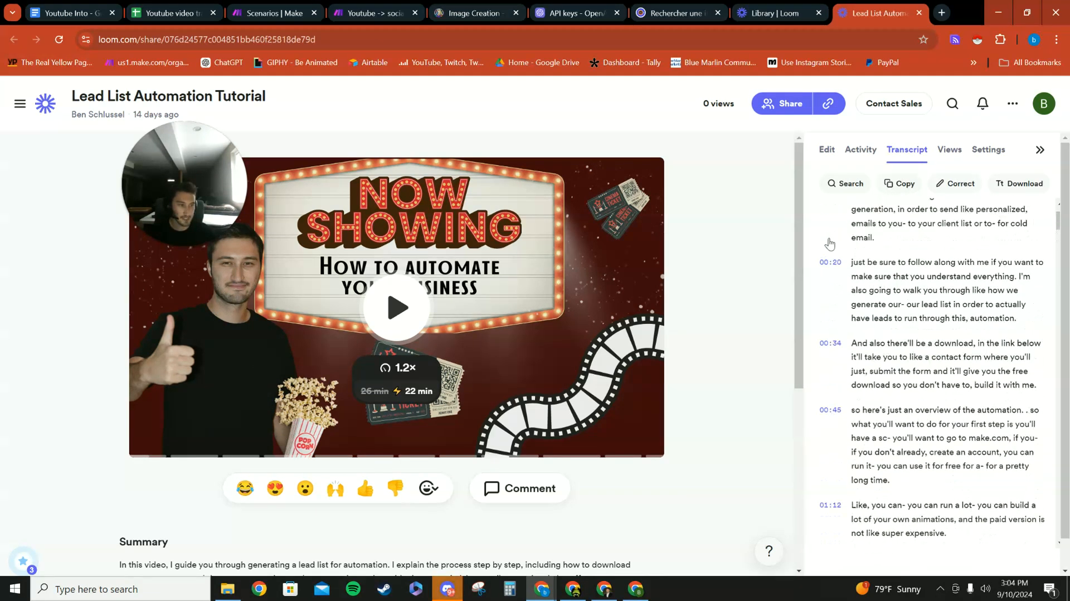
{"action": "scroll", "coordinate": [828, 243], "scroll_direction": "up", "scroll_amount": 2}
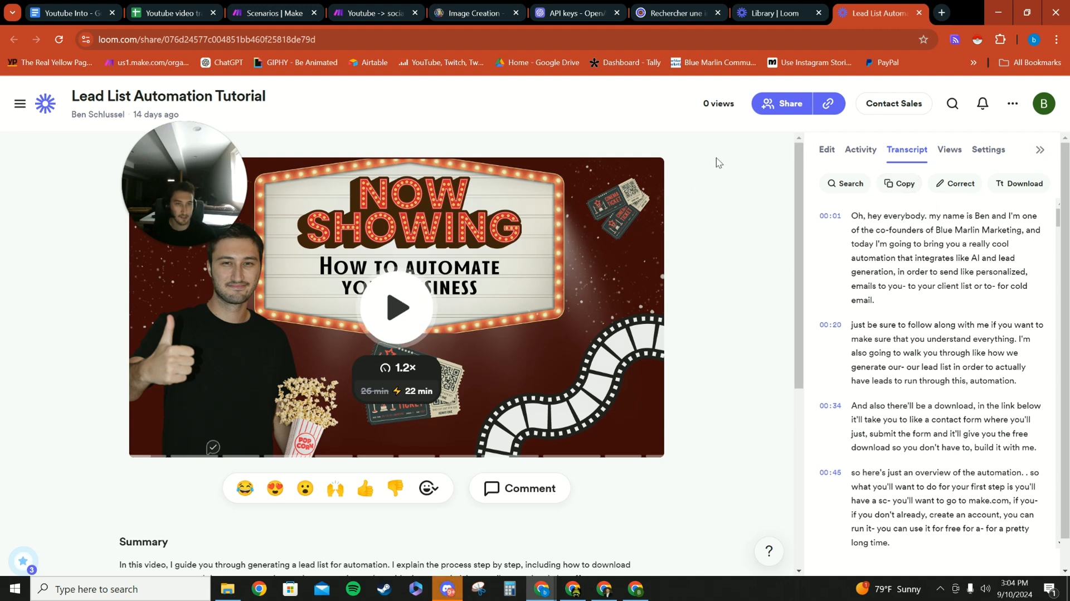
- Return to the transcripts spreadsheet and examine the caption, Facebook, X post and Image URL columns
{"action": "left_click", "coordinate": [170, 13]}
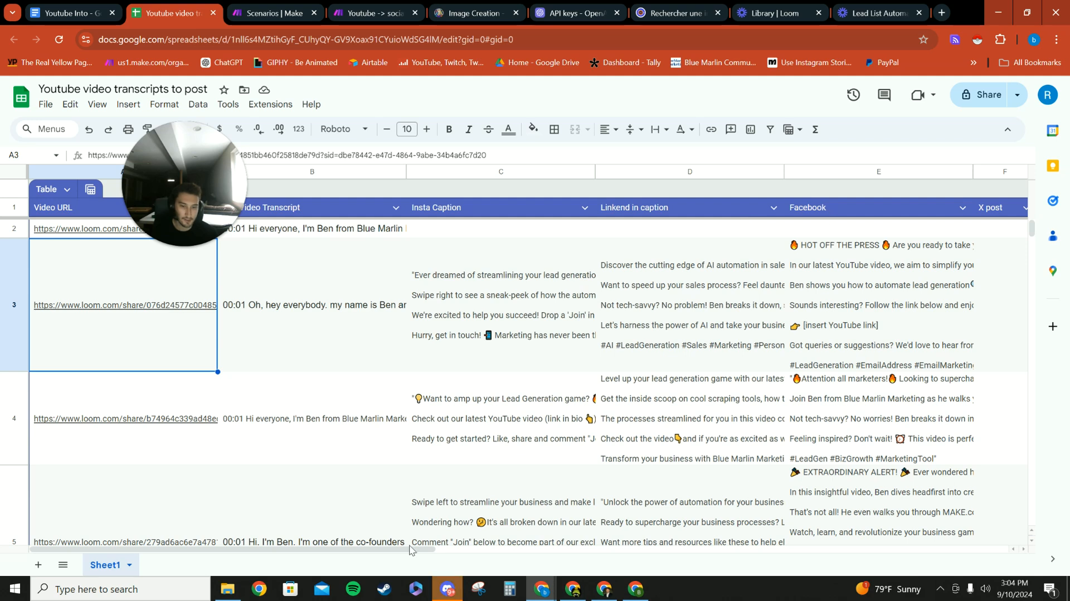
{"action": "left_click_drag", "start_coordinate": [412, 550], "coordinate": [557, 552]}
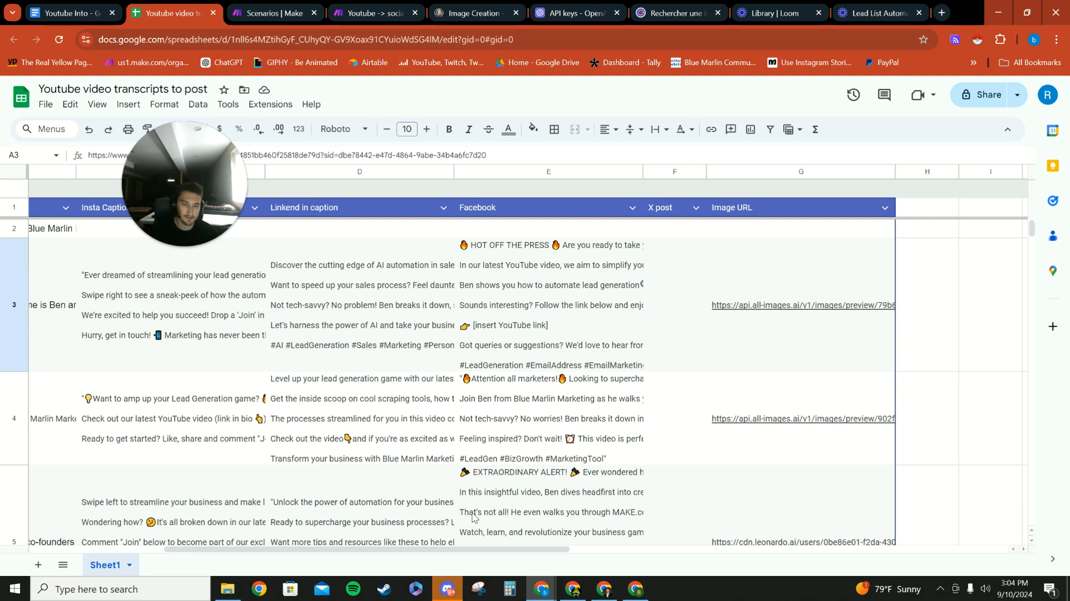
{"action": "left_click_drag", "start_coordinate": [470, 547], "coordinate": [558, 546]}
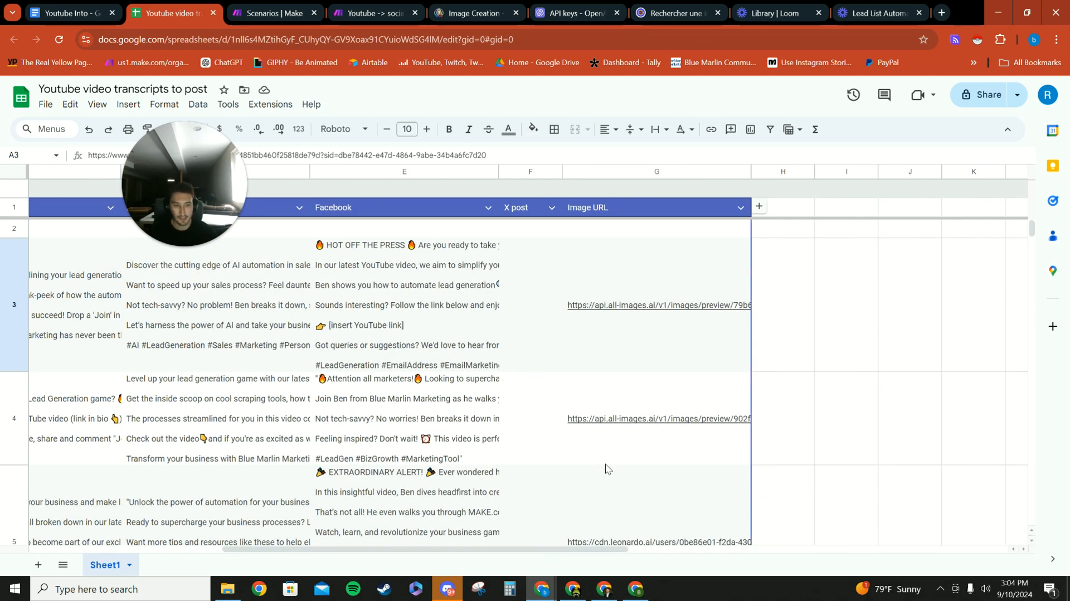
{"action": "scroll", "coordinate": [641, 434], "scroll_direction": "down", "scroll_amount": 2}
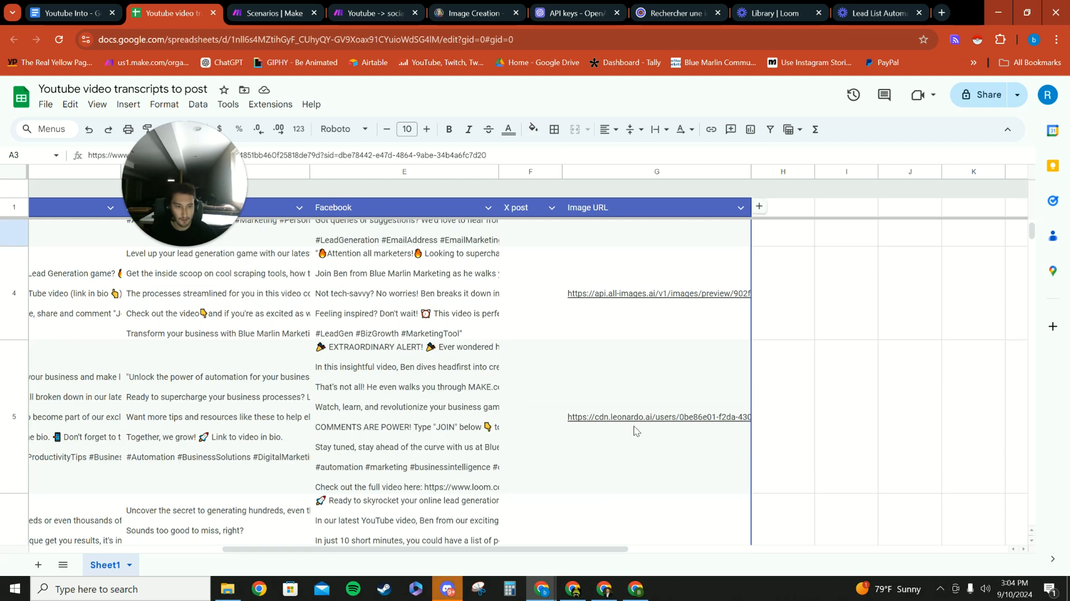
- Return to the sheet's first columns and switch to the "Youtube -> social media content" scenario in Make to look over its three router branches
{"action": "left_click_drag", "start_coordinate": [595, 547], "coordinate": [400, 548]}
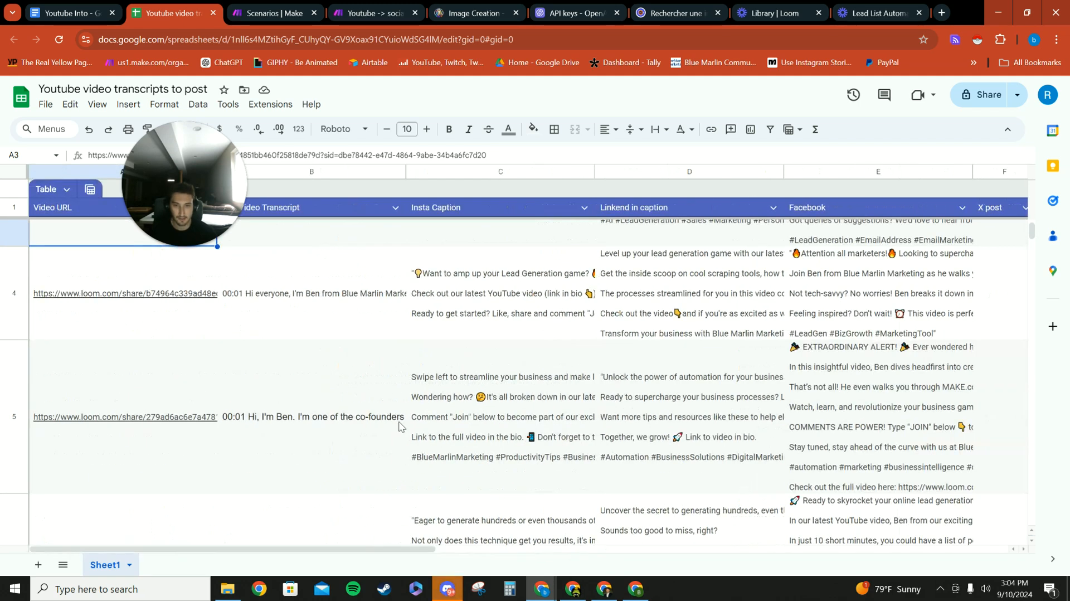
{"action": "scroll", "coordinate": [390, 417], "scroll_direction": "up", "scroll_amount": 2}
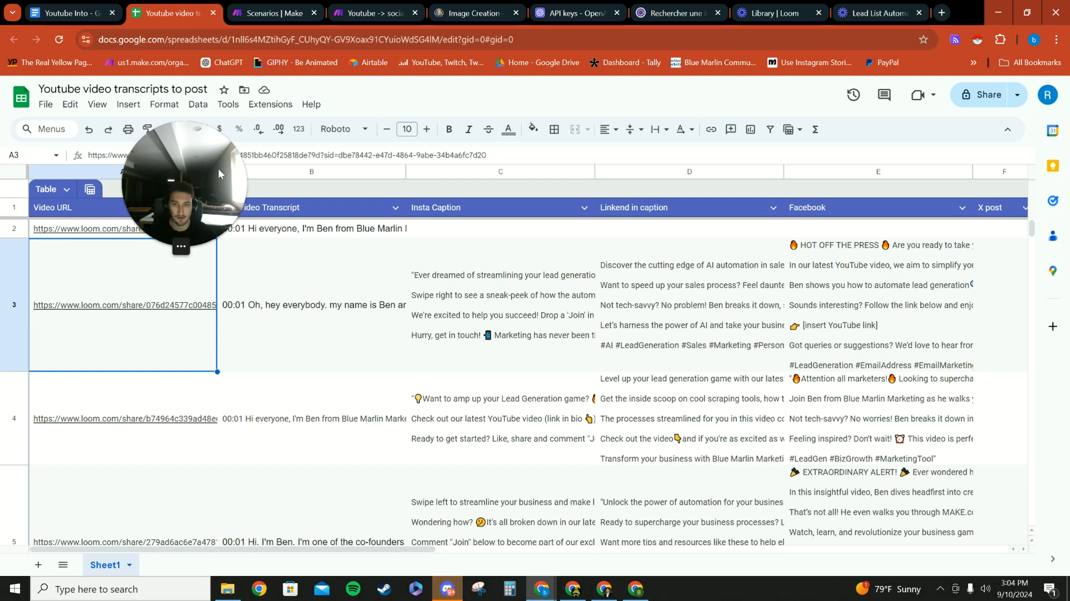
{"action": "left_click", "coordinate": [259, 17]}
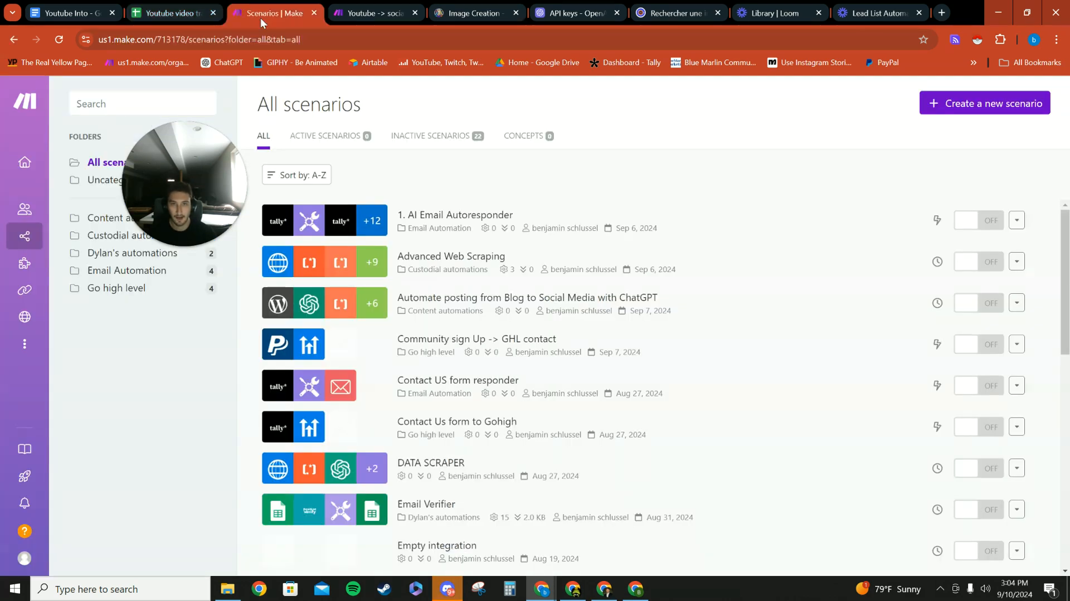
{"action": "left_click", "coordinate": [374, 13]}
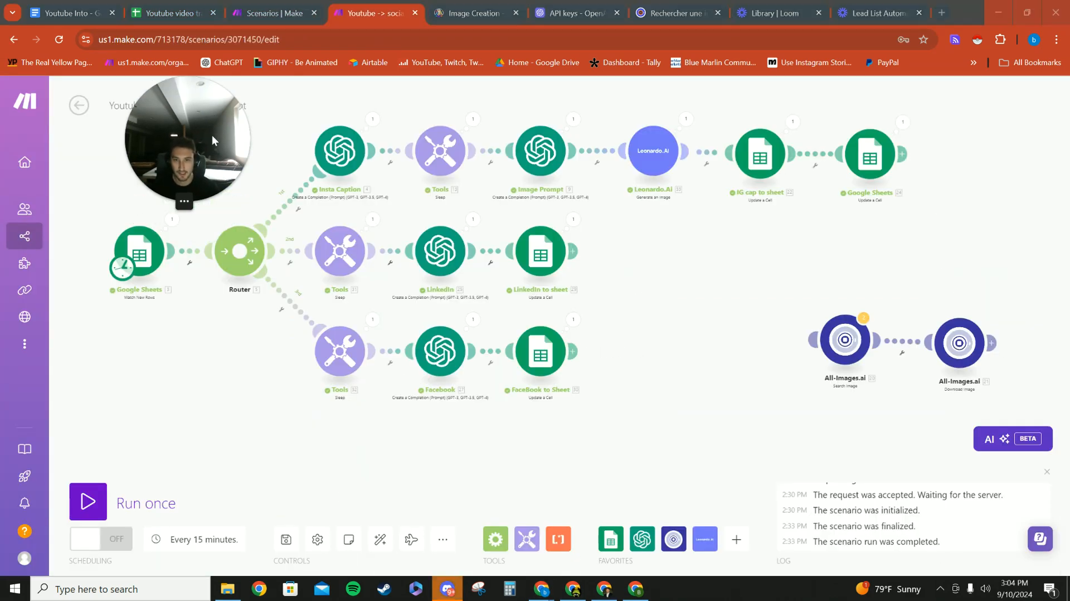
{"action": "left_click_drag", "start_coordinate": [232, 350], "coordinate": [251, 371]}
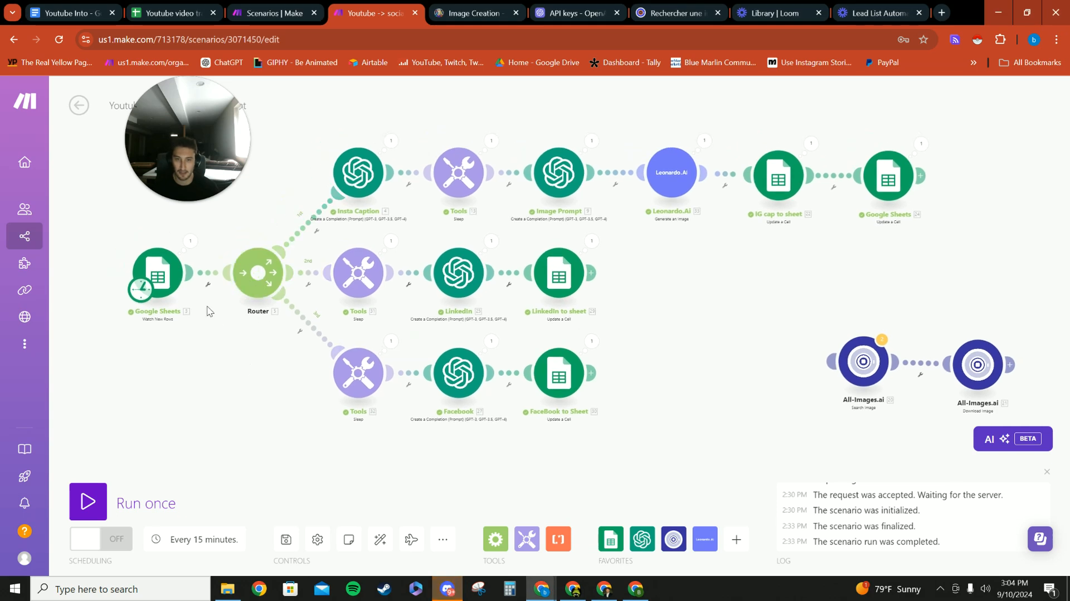
{"action": "left_click_drag", "start_coordinate": [208, 311], "coordinate": [193, 331]}
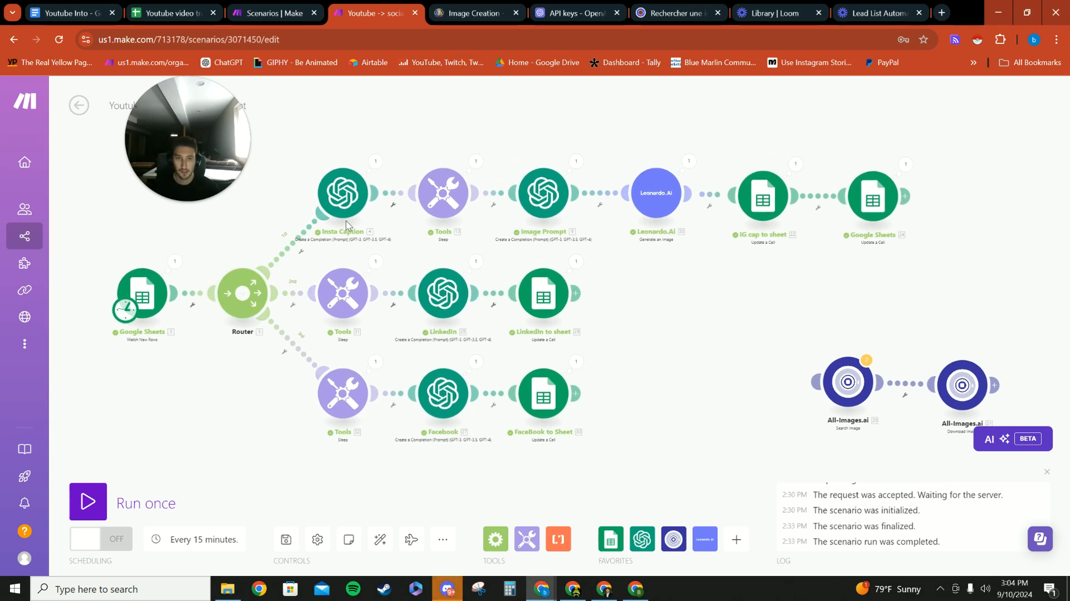
{"action": "left_click_drag", "start_coordinate": [178, 342], "coordinate": [207, 351]}
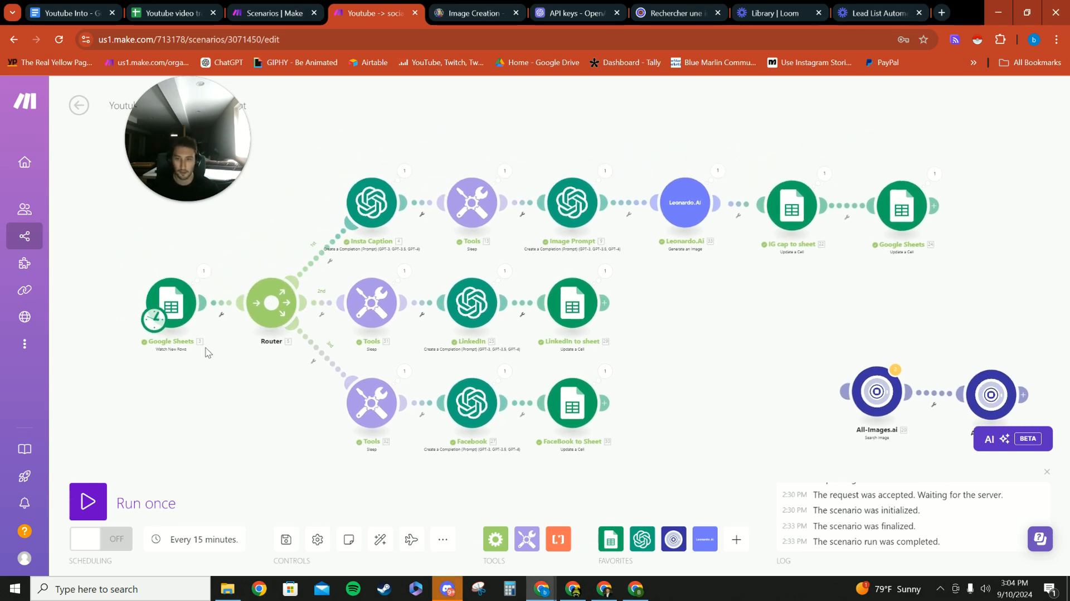
{"action": "left_click_drag", "start_coordinate": [277, 220], "coordinate": [214, 299]}
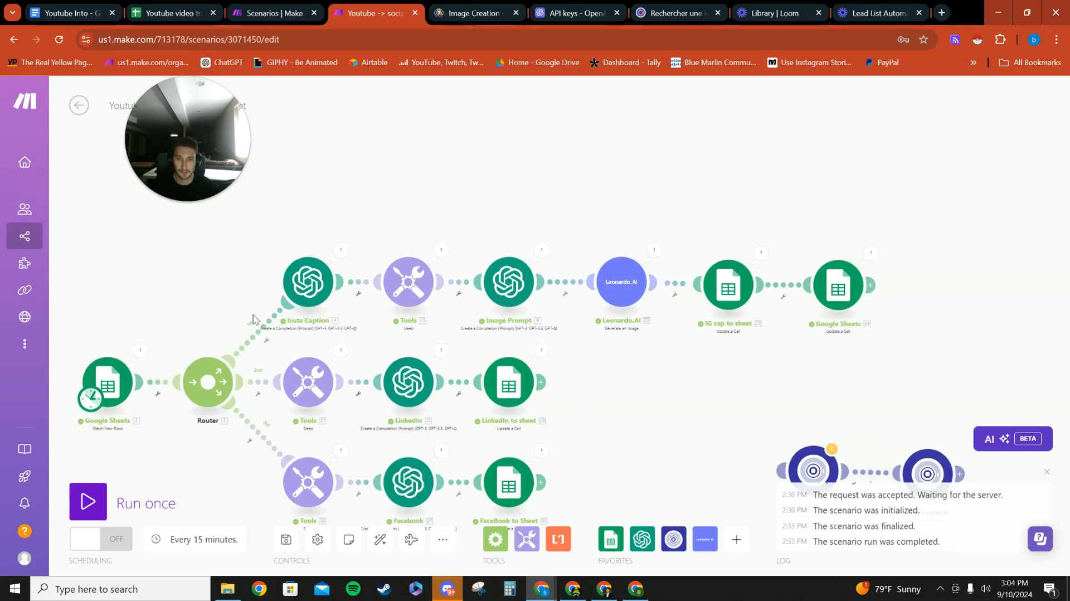
- Open the Insta Caption module's settings and show the API keys page on the OpenAI platform
{"action": "left_click", "coordinate": [305, 276]}
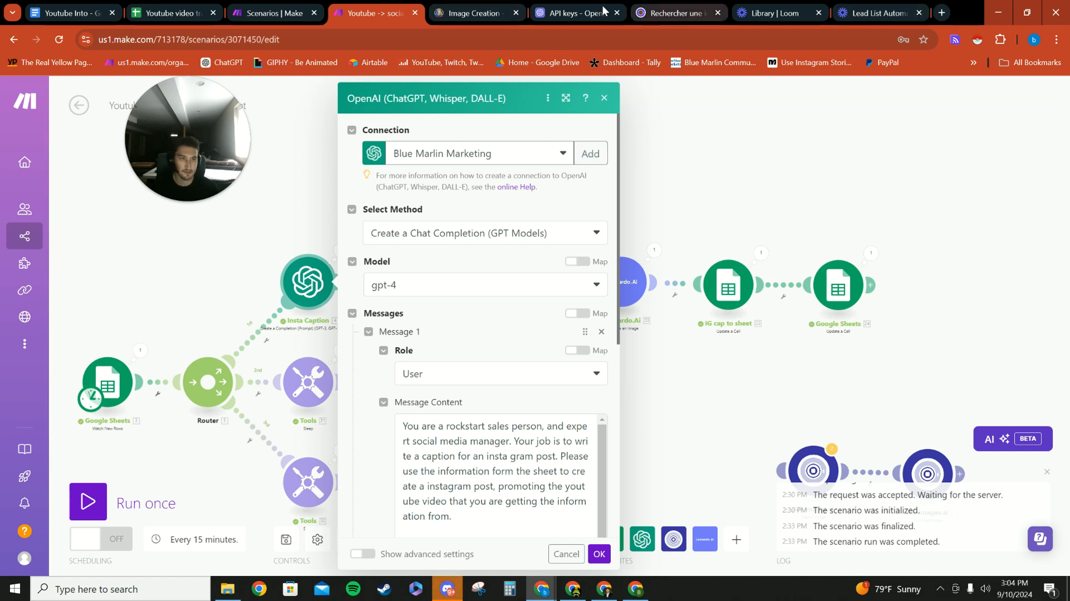
{"action": "left_click", "coordinate": [585, 22]}
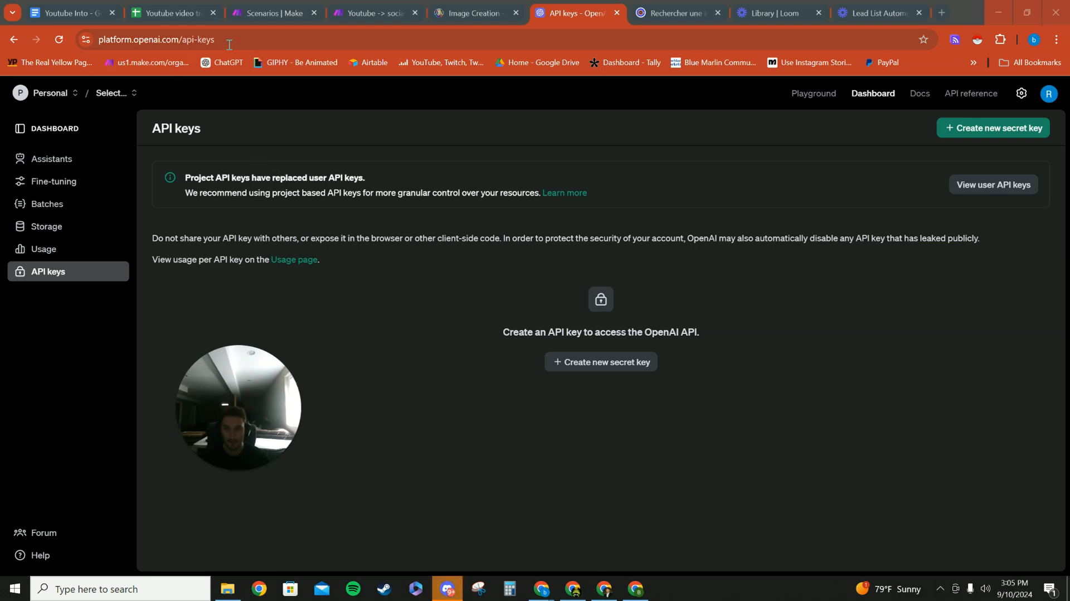
{"action": "left_click_drag", "start_coordinate": [215, 40], "coordinate": [187, 40]}
{"action": "left_click", "coordinate": [339, 109]}
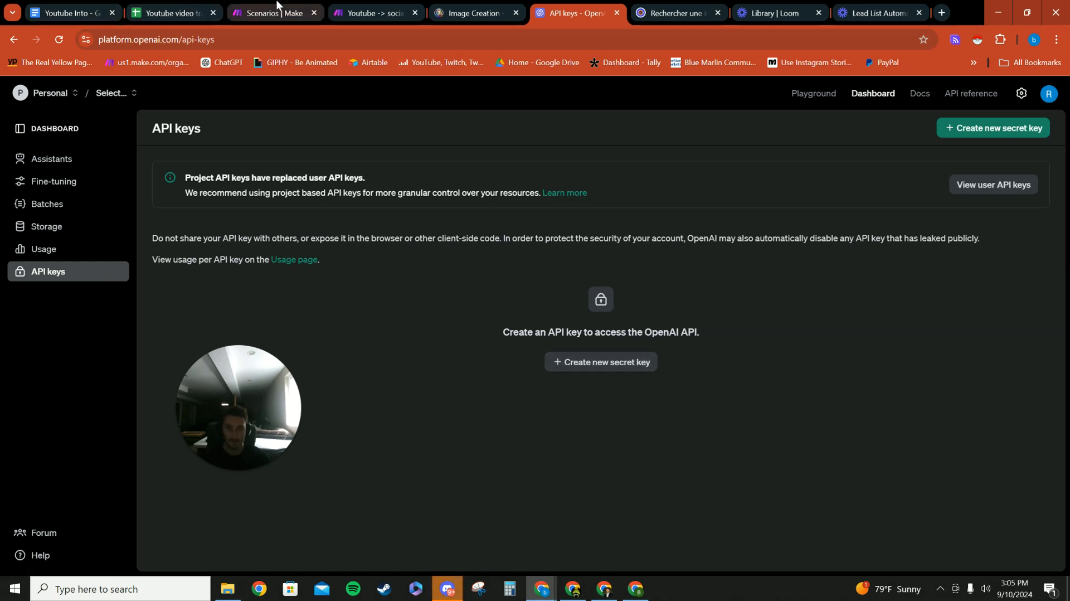
- Return to the Insta Caption module and read its message prompt through the call to action to comment "Join"
{"action": "left_click", "coordinate": [376, 13]}
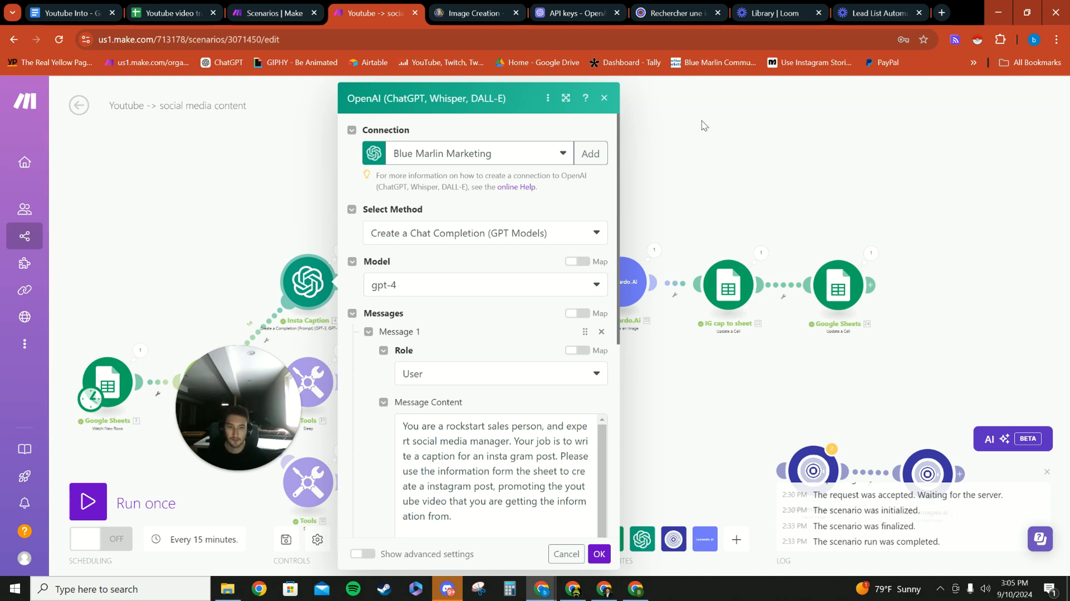
{"action": "scroll", "coordinate": [486, 259], "scroll_direction": "down", "scroll_amount": 1}
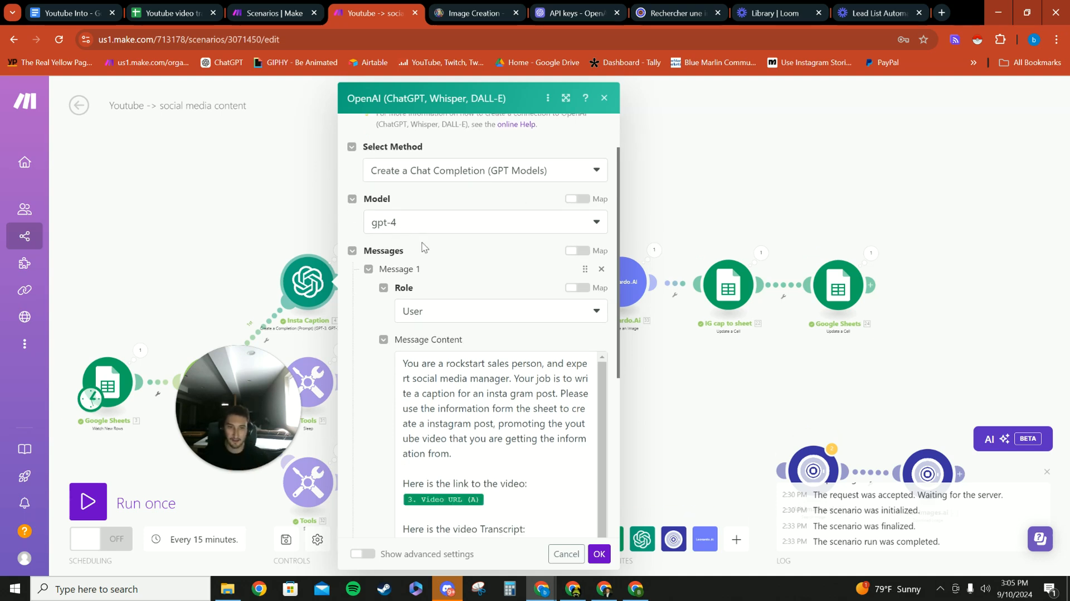
{"action": "scroll", "coordinate": [429, 244], "scroll_direction": "down", "scroll_amount": 3}
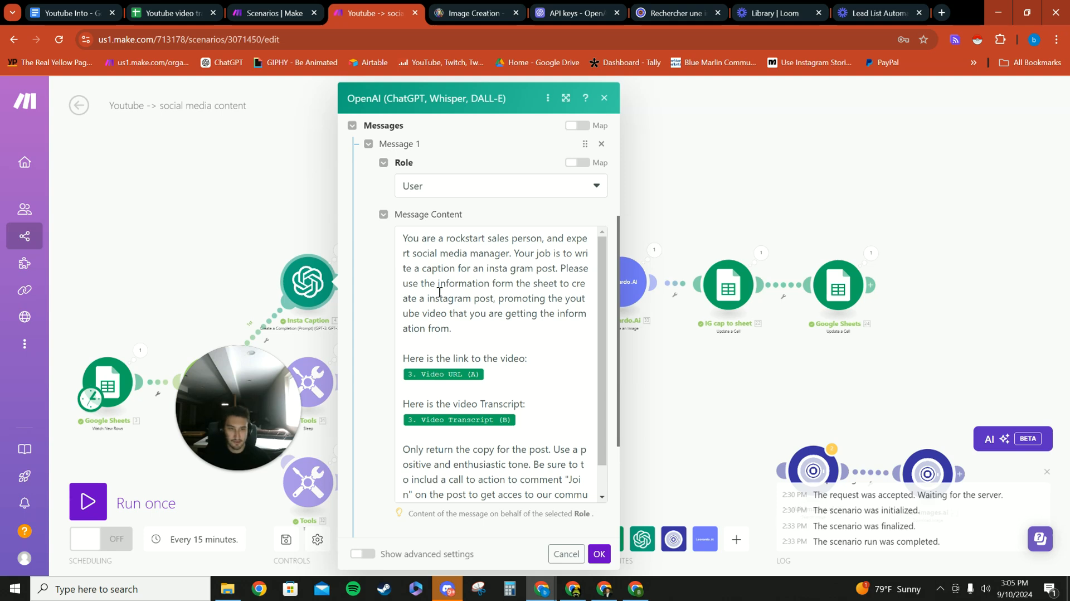
{"action": "scroll", "coordinate": [429, 290], "scroll_direction": "down", "scroll_amount": 2}
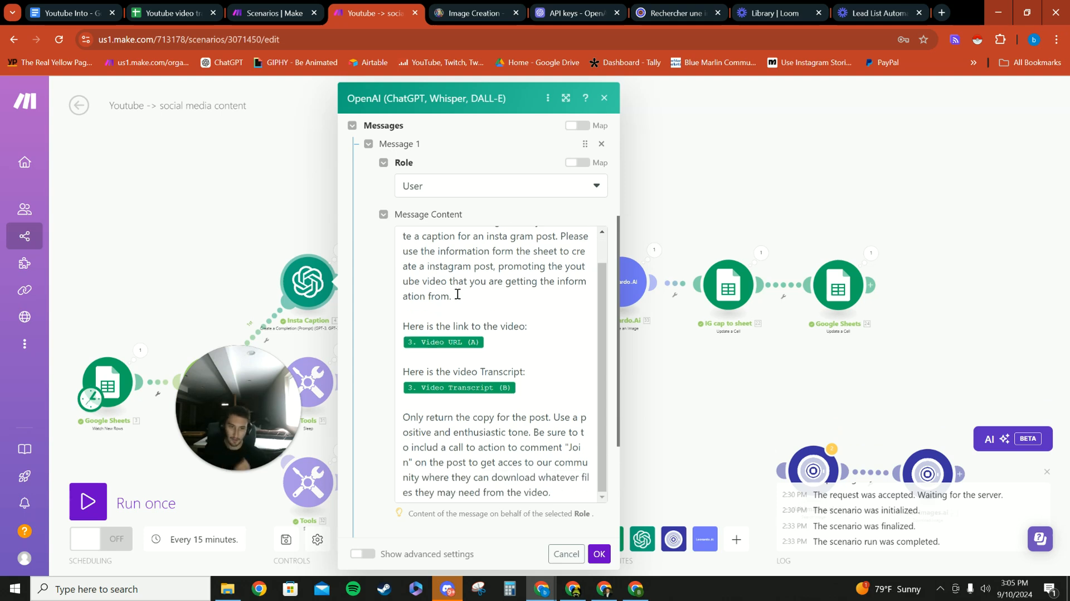
{"action": "left_click", "coordinate": [498, 345]}
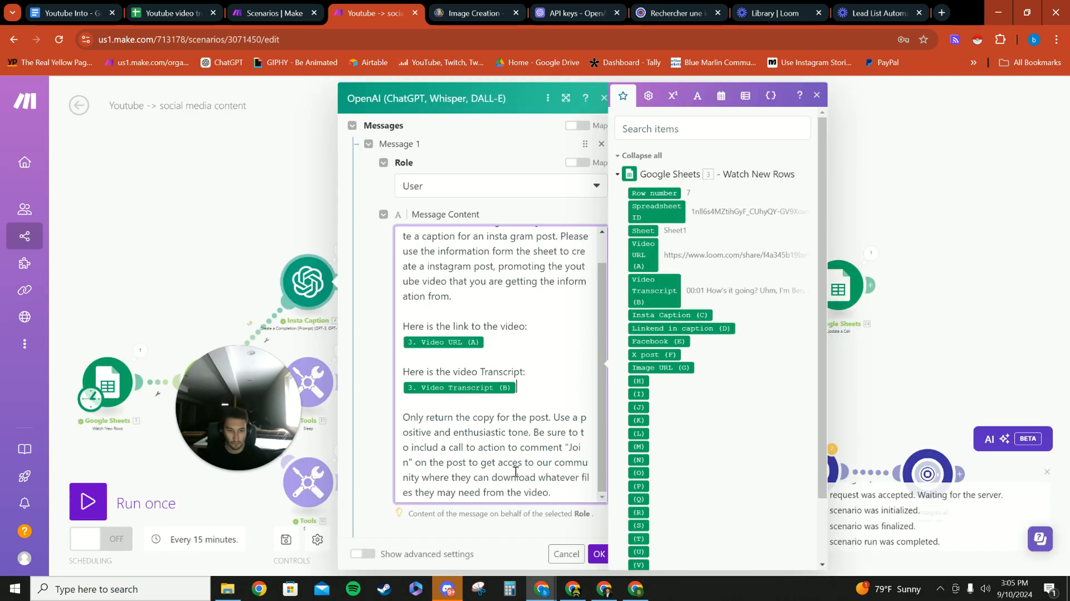
{"action": "left_click_drag", "start_coordinate": [565, 447], "coordinate": [417, 463]}
{"action": "left_click", "coordinate": [541, 466]}
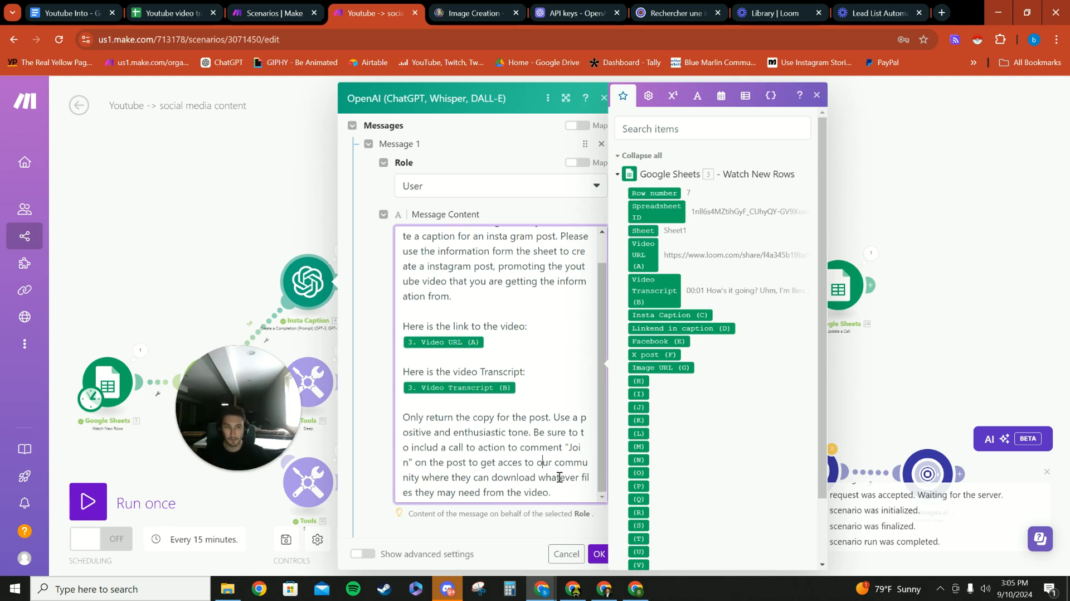
- Examine the Insta Caption module's method, model and role, and the Video URL and Video Transcript values mapped from Google Sheets
{"action": "scroll", "coordinate": [423, 412], "scroll_direction": "up", "scroll_amount": 6}
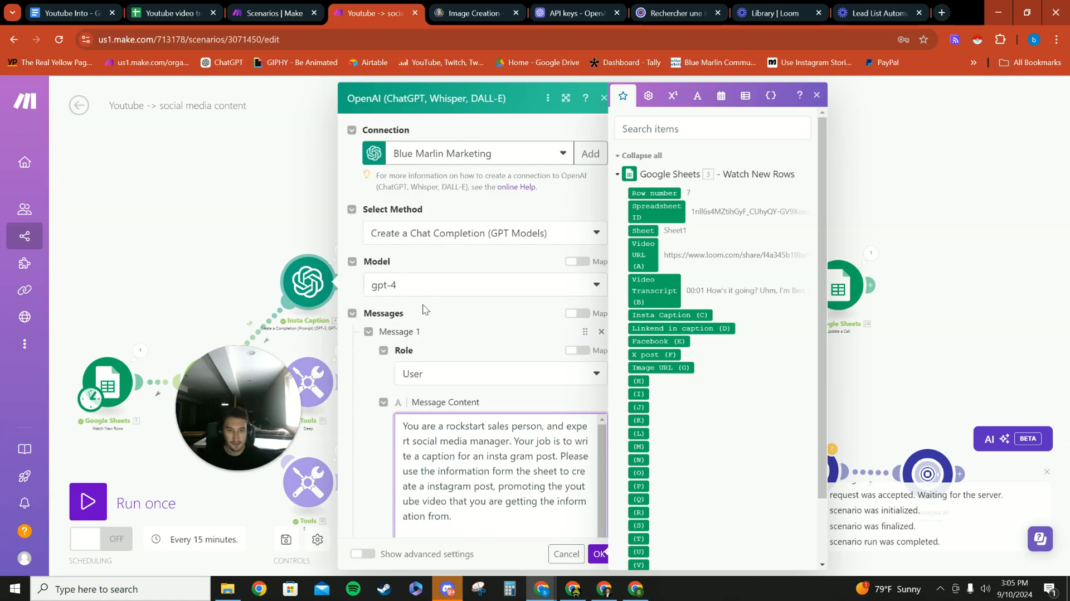
{"action": "scroll", "coordinate": [440, 301], "scroll_direction": "down", "scroll_amount": 5}
{"action": "scroll", "coordinate": [462, 290], "scroll_direction": "up", "scroll_amount": 3}
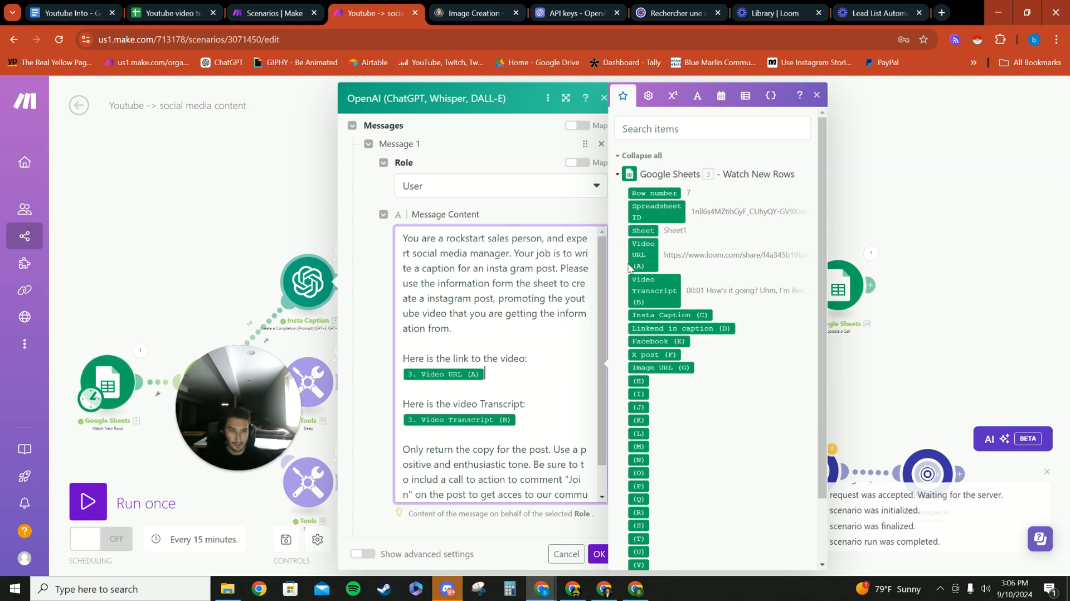
{"action": "left_click_drag", "start_coordinate": [645, 255], "coordinate": [591, 253]}
{"action": "left_click", "coordinate": [528, 417]}
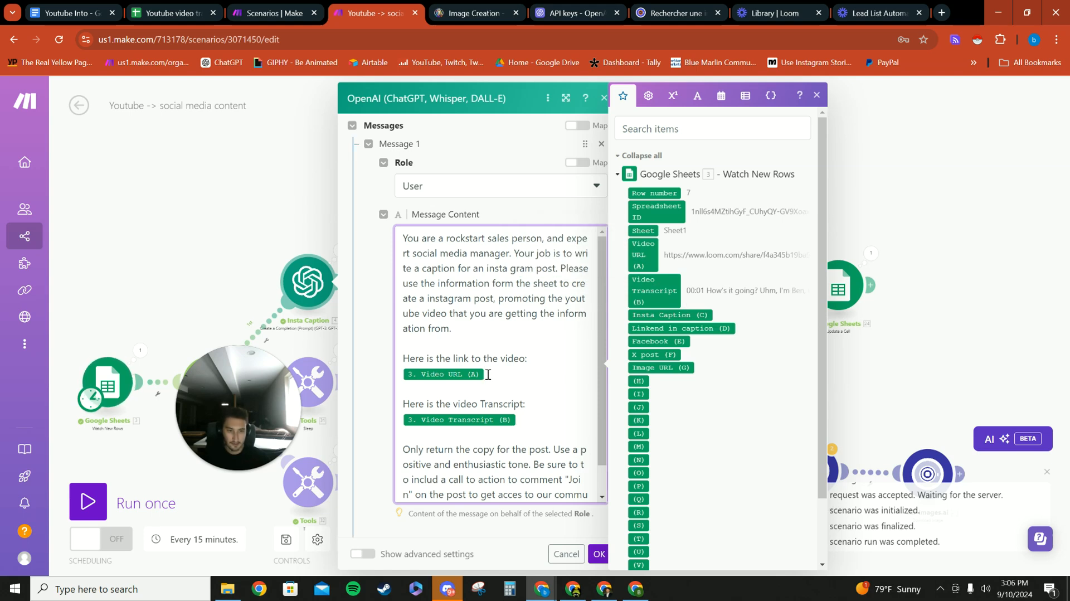
- Check the Max Tokens setting of the Insta Caption module and confirm the module's settings
{"action": "scroll", "coordinate": [510, 450], "scroll_direction": "down", "scroll_amount": 1}
{"action": "scroll", "coordinate": [510, 450], "scroll_direction": "down", "scroll_amount": 3}
{"action": "left_click", "coordinate": [401, 443]}
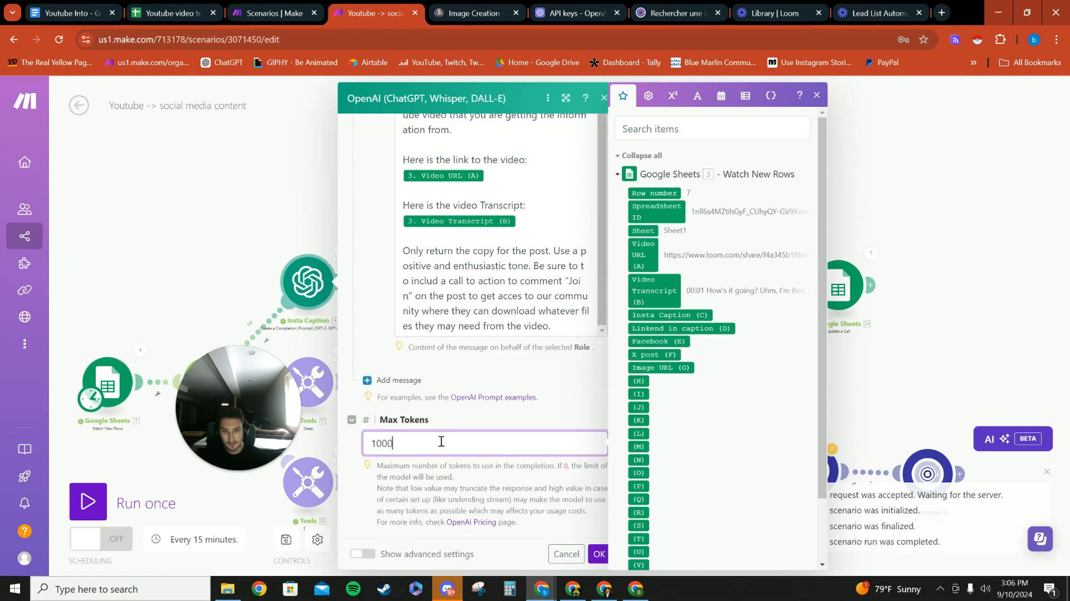
{"action": "left_click", "coordinate": [571, 373]}
{"action": "left_click", "coordinate": [389, 442]}
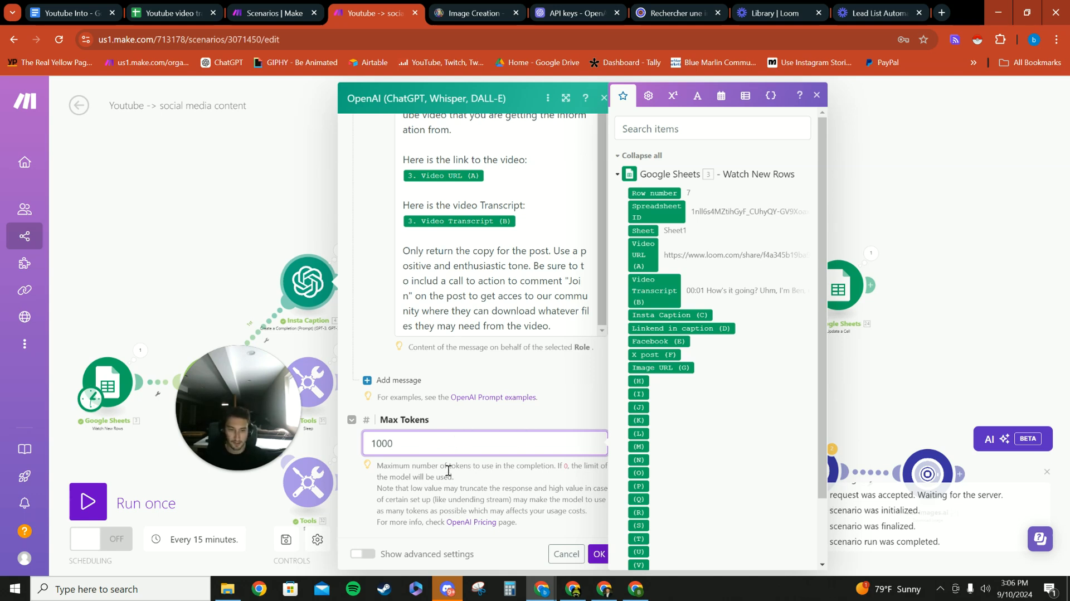
{"action": "left_click", "coordinate": [598, 554]}
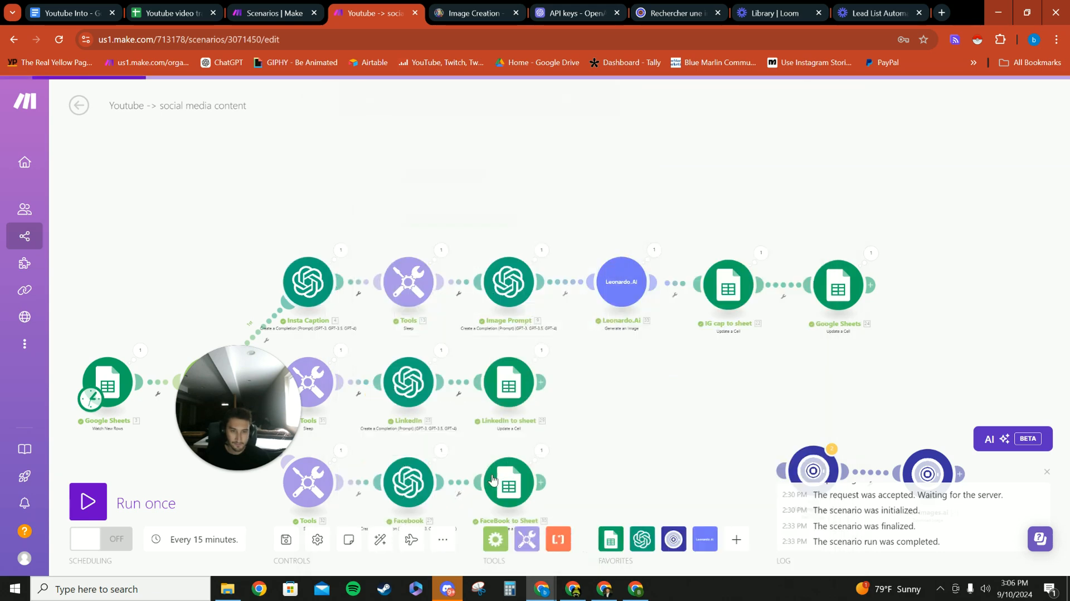
- Check the delay of the Sleep module after Insta Caption, and search the available apps for "sleep" to show the Tools modules
{"action": "left_click", "coordinate": [473, 294]}
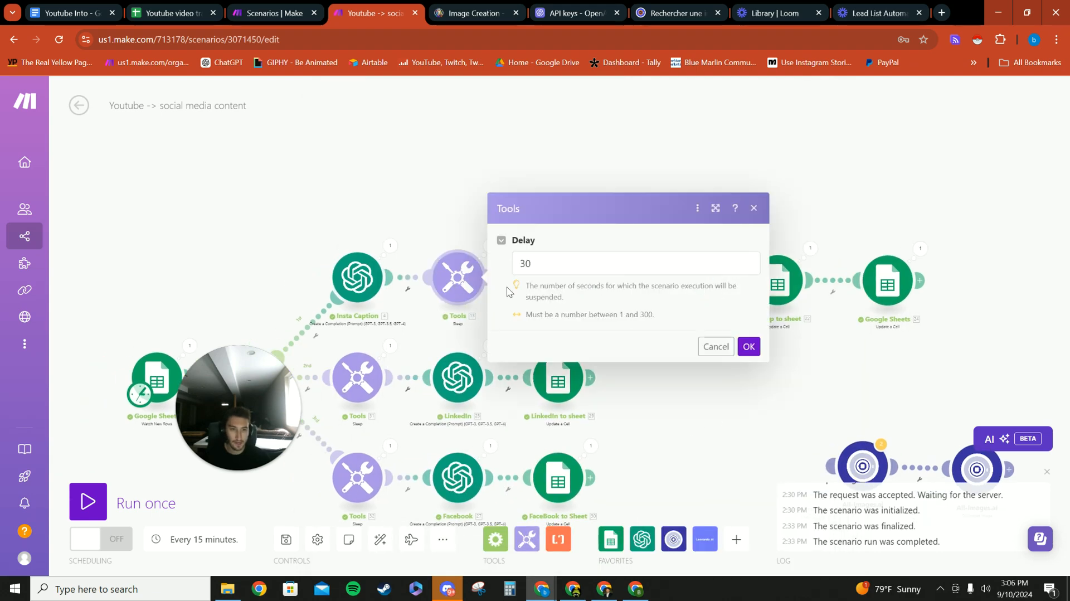
{"action": "left_click", "coordinate": [435, 186]}
{"action": "left_click", "coordinate": [736, 539]}
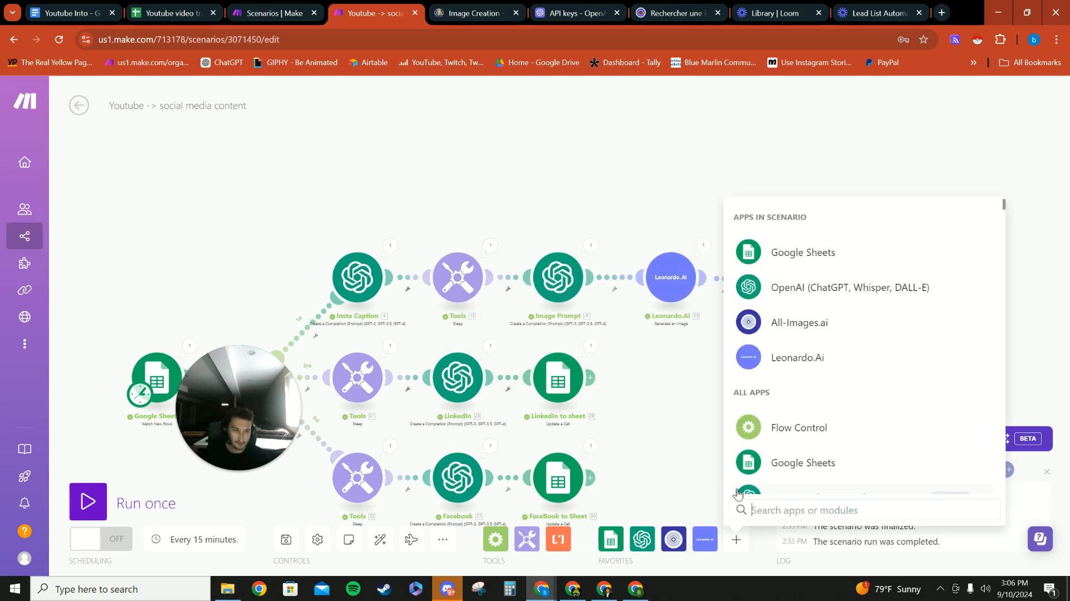
{"action": "type", "text": "sleep"}
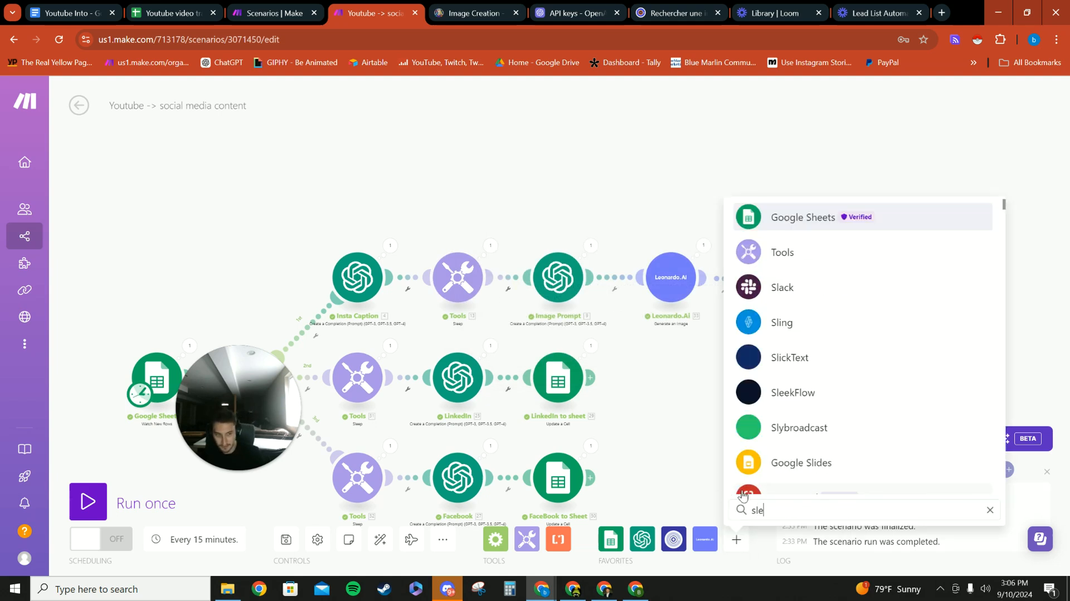
{"action": "key", "text": "Return"}
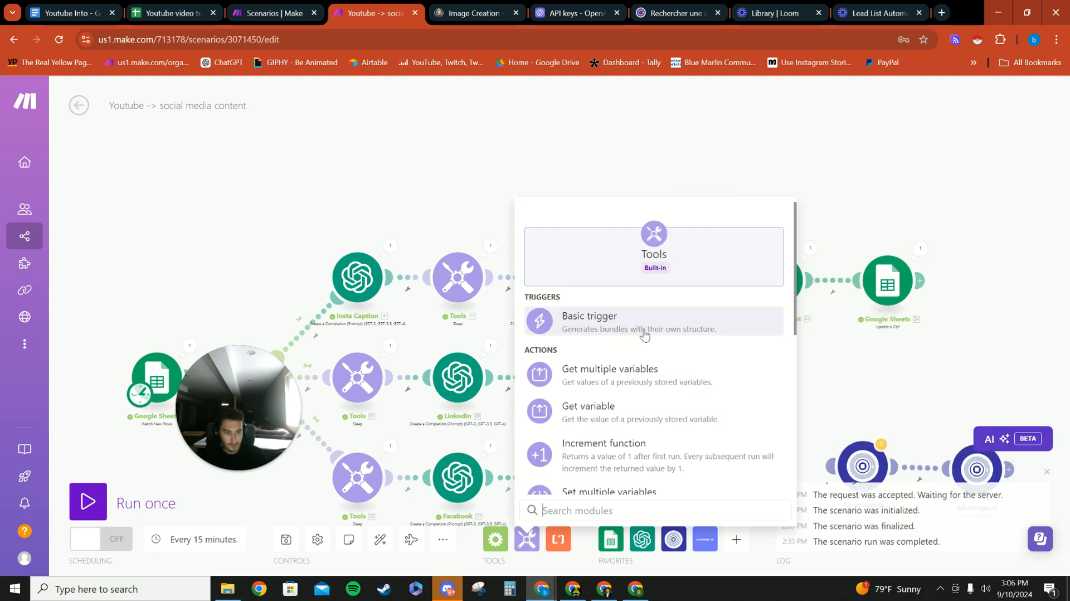
{"action": "scroll", "coordinate": [612, 279], "scroll_direction": "down", "scroll_amount": 5}
{"action": "left_click", "coordinate": [572, 325]}
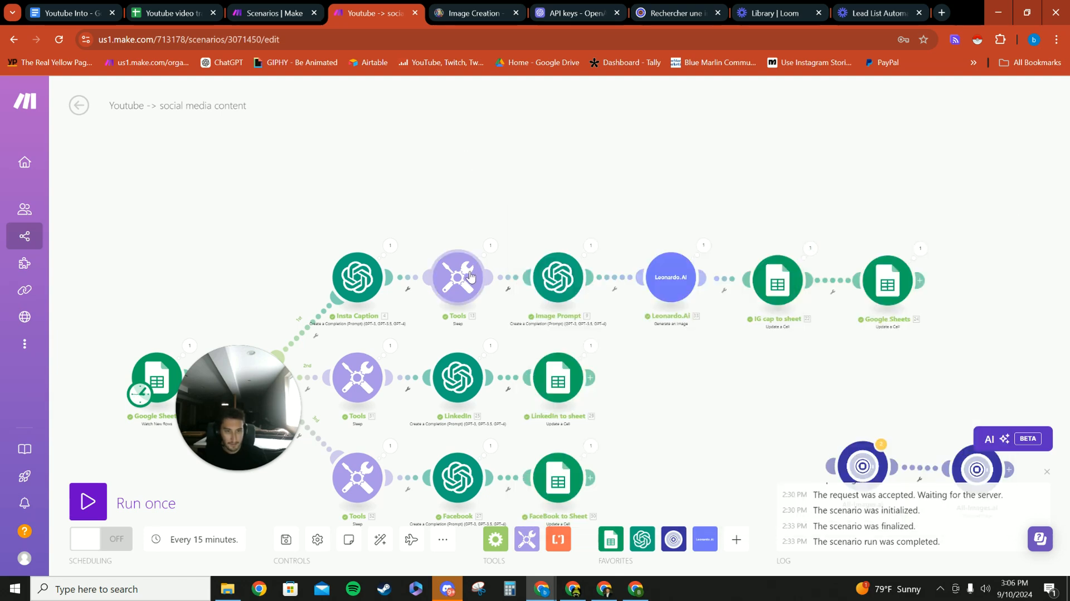
- Open the Image Prompt module, review its prompt for generating a Leonardo AI image, and close it
{"action": "left_click", "coordinate": [470, 225]}
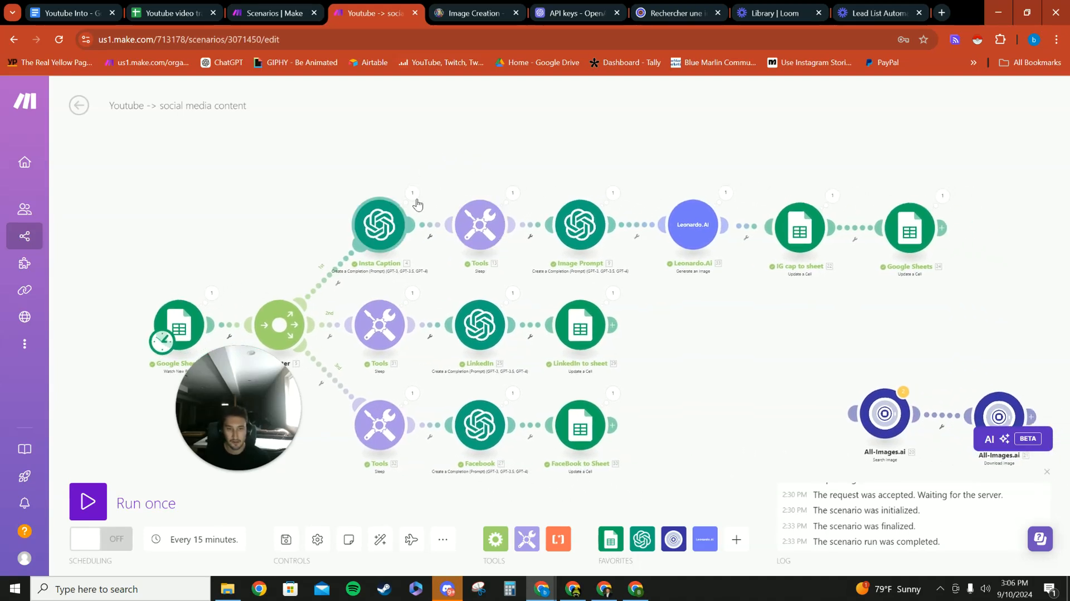
{"action": "left_click_drag", "start_coordinate": [732, 307], "coordinate": [709, 299]}
{"action": "scroll", "coordinate": [346, 276], "scroll_direction": "left", "scroll_amount": 3}
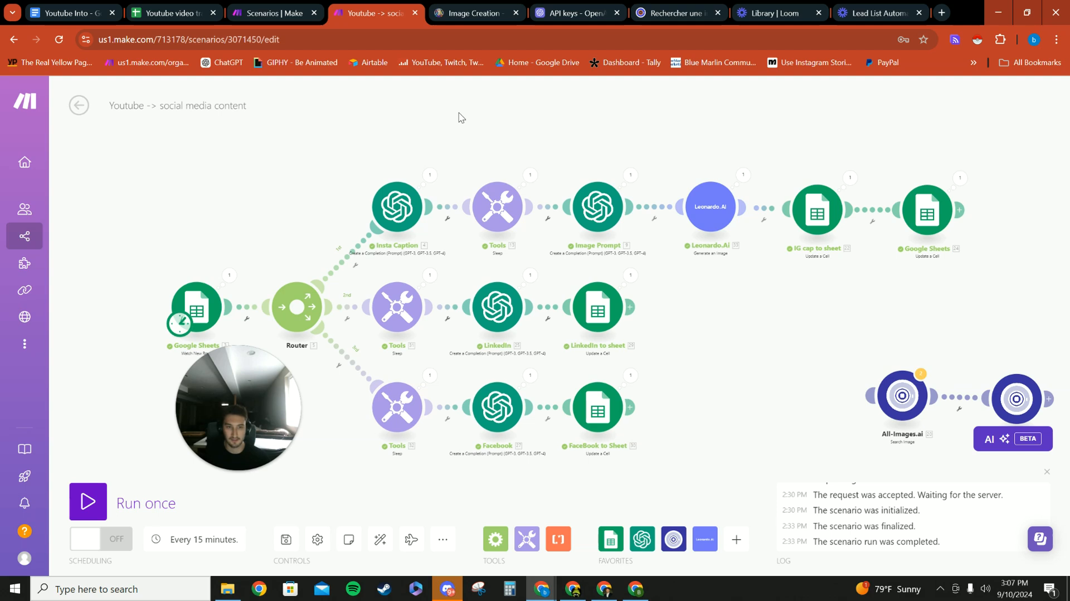
{"action": "scroll", "coordinate": [590, 207], "scroll_direction": "right", "scroll_amount": 2}
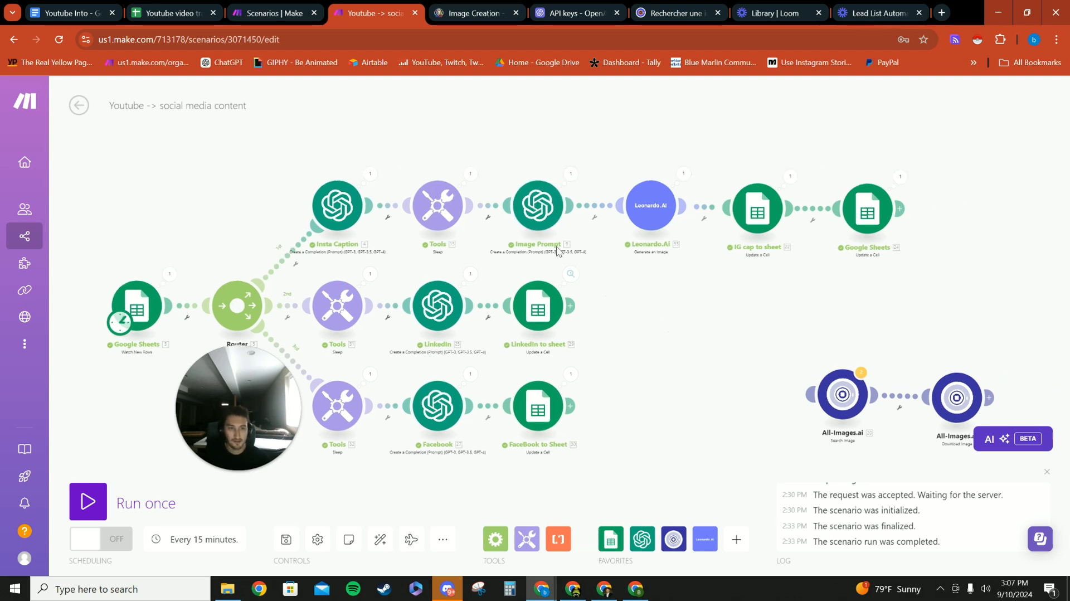
{"action": "left_click", "coordinate": [529, 209]}
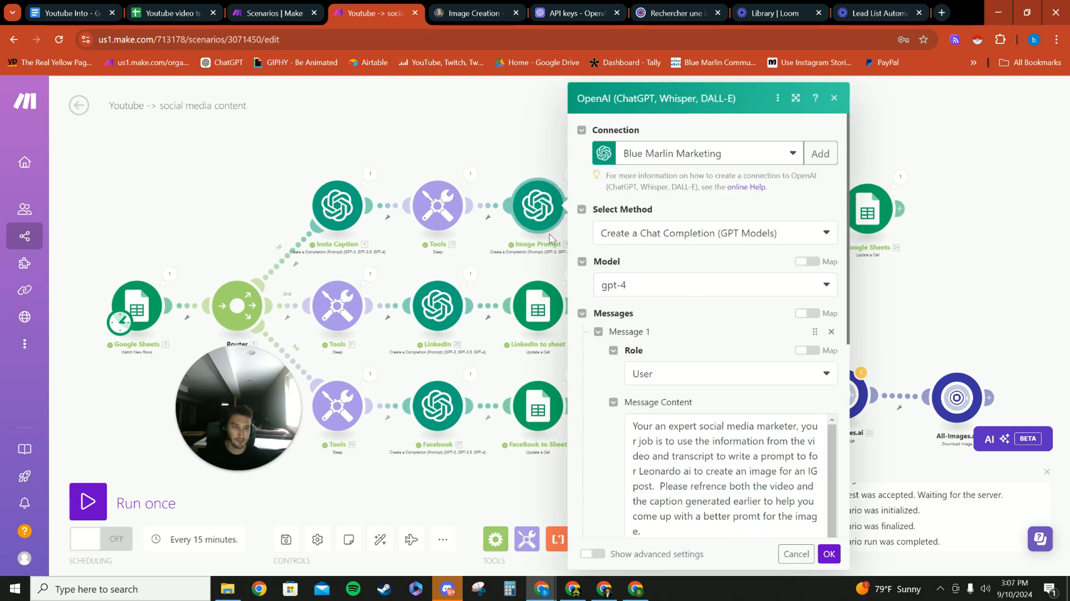
{"action": "scroll", "coordinate": [640, 359], "scroll_direction": "down", "scroll_amount": 5}
{"action": "left_click", "coordinate": [513, 148]}
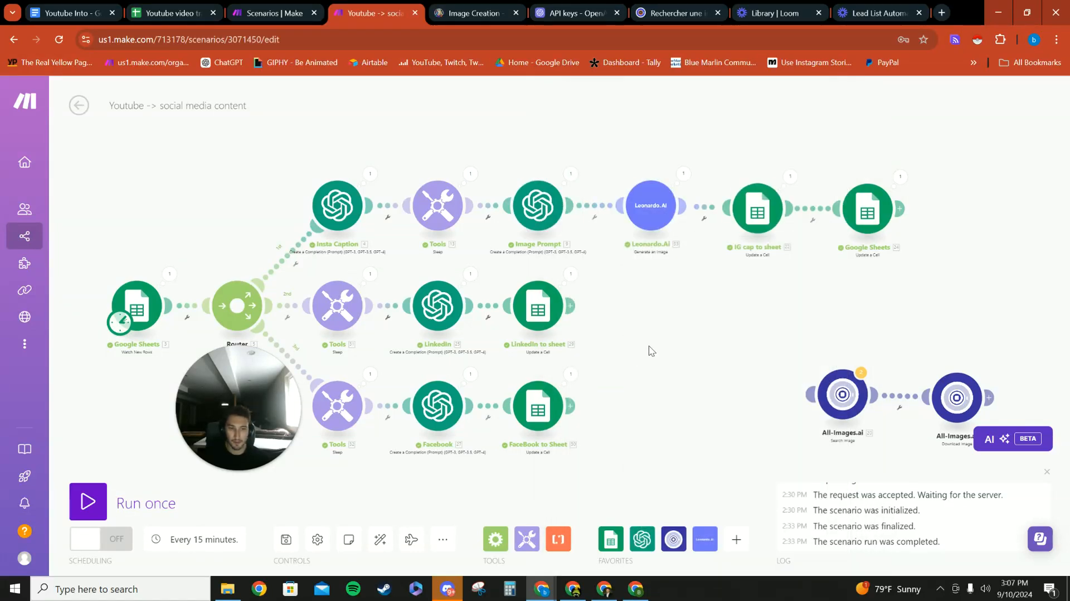
{"action": "scroll", "coordinate": [669, 295], "scroll_direction": "down", "scroll_amount": 1}
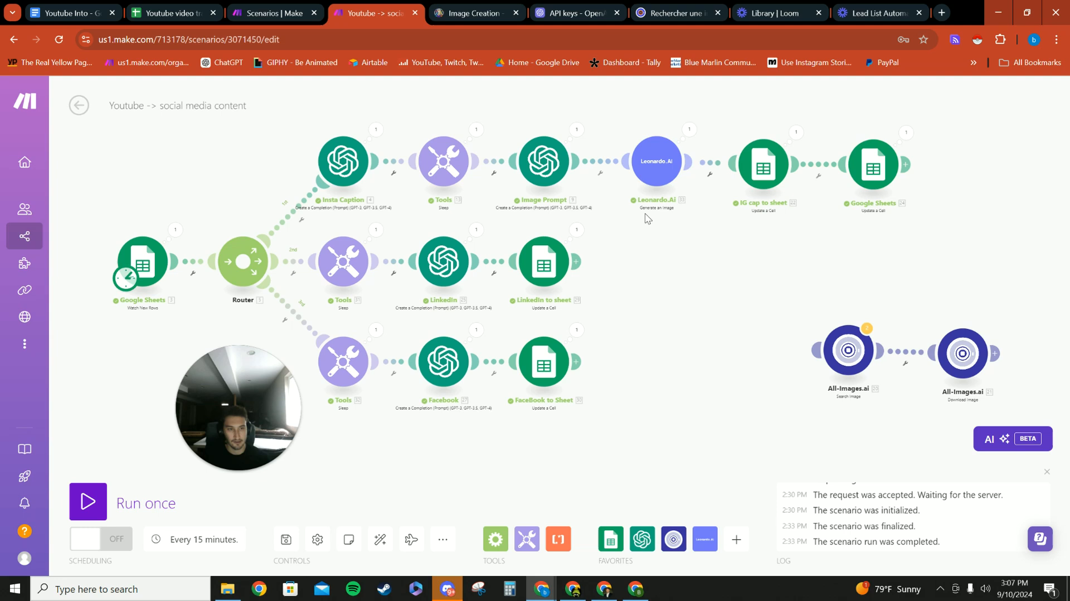
{"action": "scroll", "coordinate": [640, 323], "scroll_direction": "right", "scroll_amount": 2}
{"action": "scroll", "coordinate": [641, 322], "scroll_direction": "up", "scroll_amount": 1}
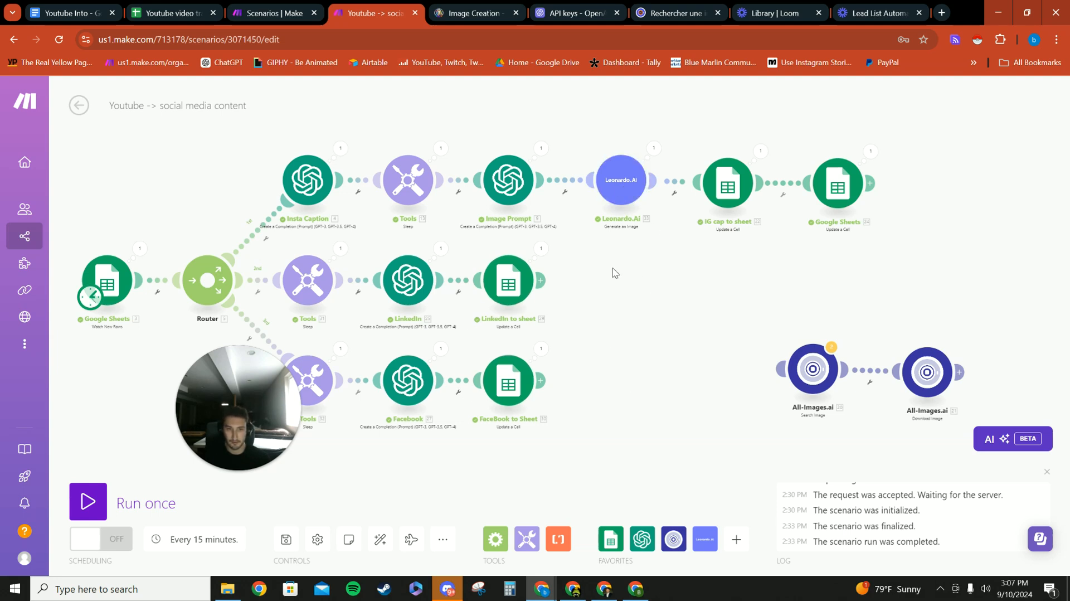
- Open the Image Prompt module and review its method, model, role and message prompt for the Instagram image
{"action": "left_click_drag", "start_coordinate": [620, 290], "coordinate": [634, 290]}
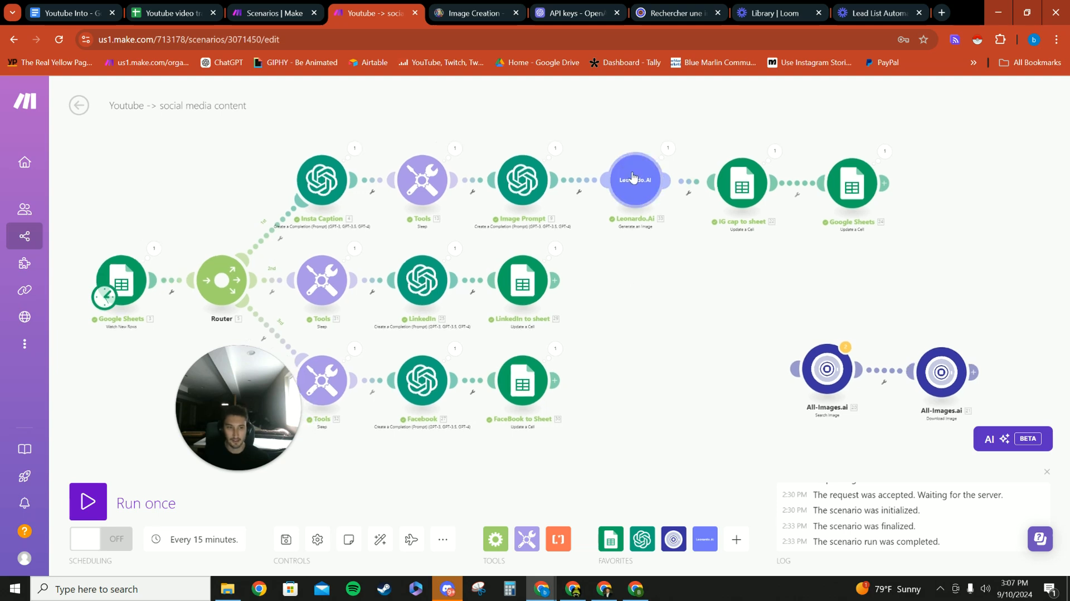
{"action": "left_click", "coordinate": [526, 194]}
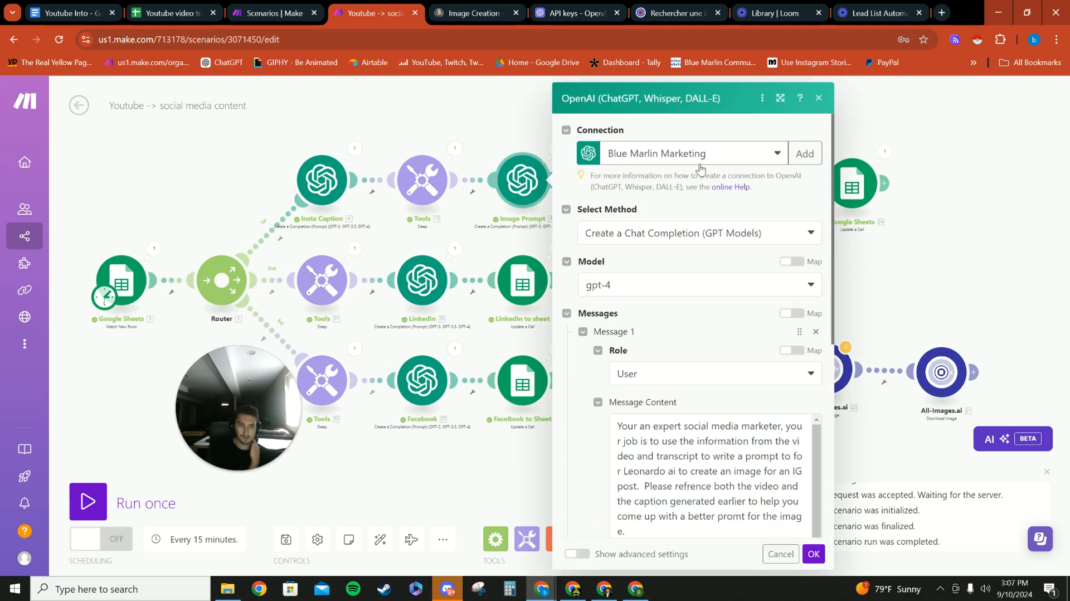
{"action": "scroll", "coordinate": [774, 167], "scroll_direction": "down", "scroll_amount": 2}
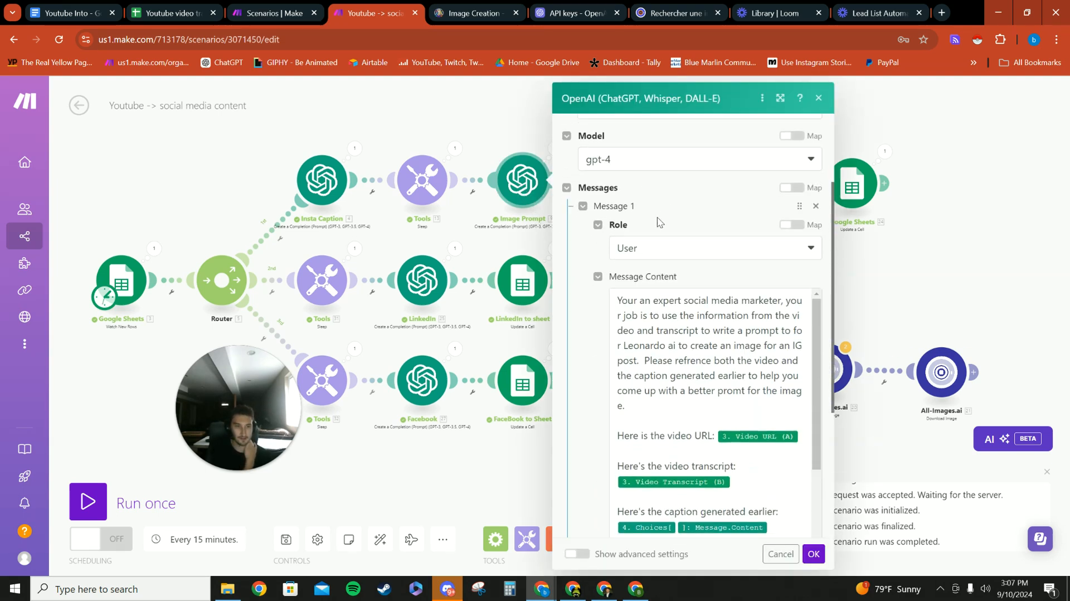
{"action": "scroll", "coordinate": [671, 193], "scroll_direction": "down", "scroll_amount": 1}
{"action": "scroll", "coordinate": [693, 212], "scroll_direction": "down", "scroll_amount": 2}
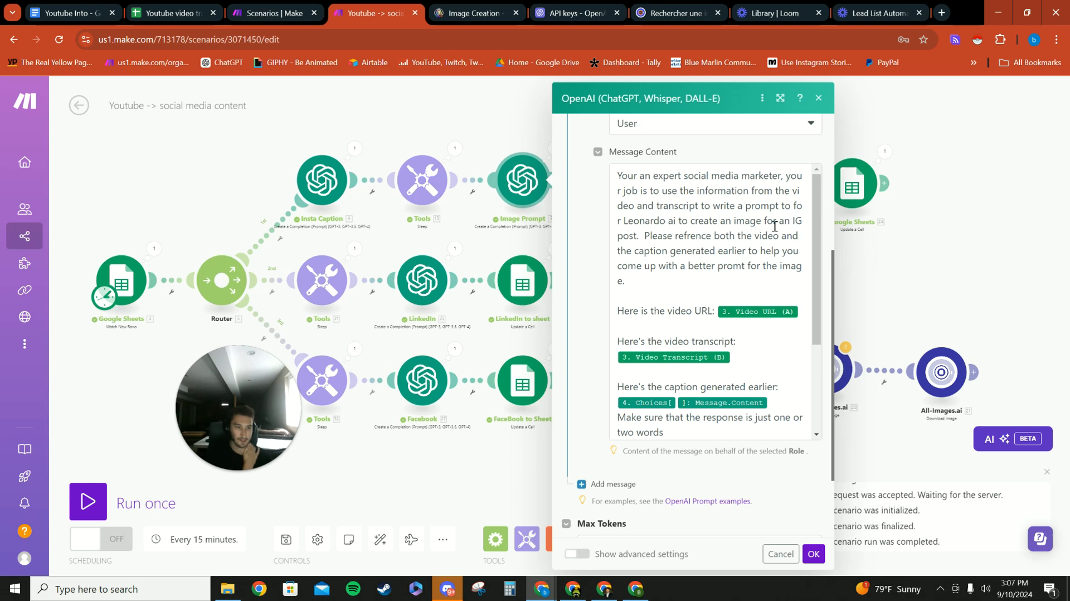
{"action": "scroll", "coordinate": [775, 240], "scroll_direction": "down", "scroll_amount": 1}
- Compare the Video URL and Video Transcript values in the Image Prompt message with the mappable Google Sheets items
{"action": "left_click", "coordinate": [799, 247]}
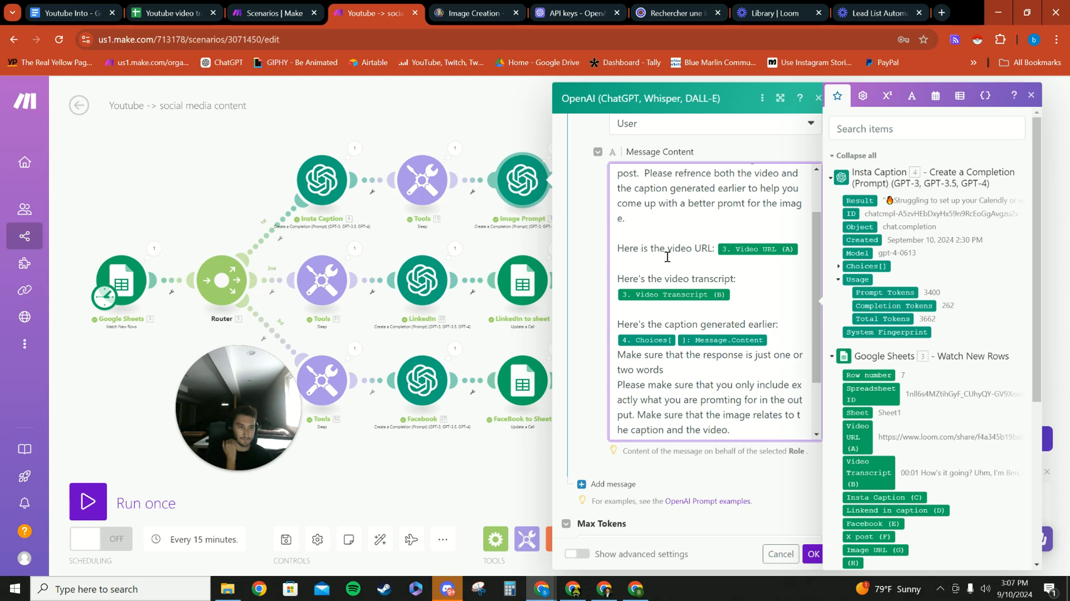
{"action": "scroll", "coordinate": [869, 304], "scroll_direction": "down", "scroll_amount": 2}
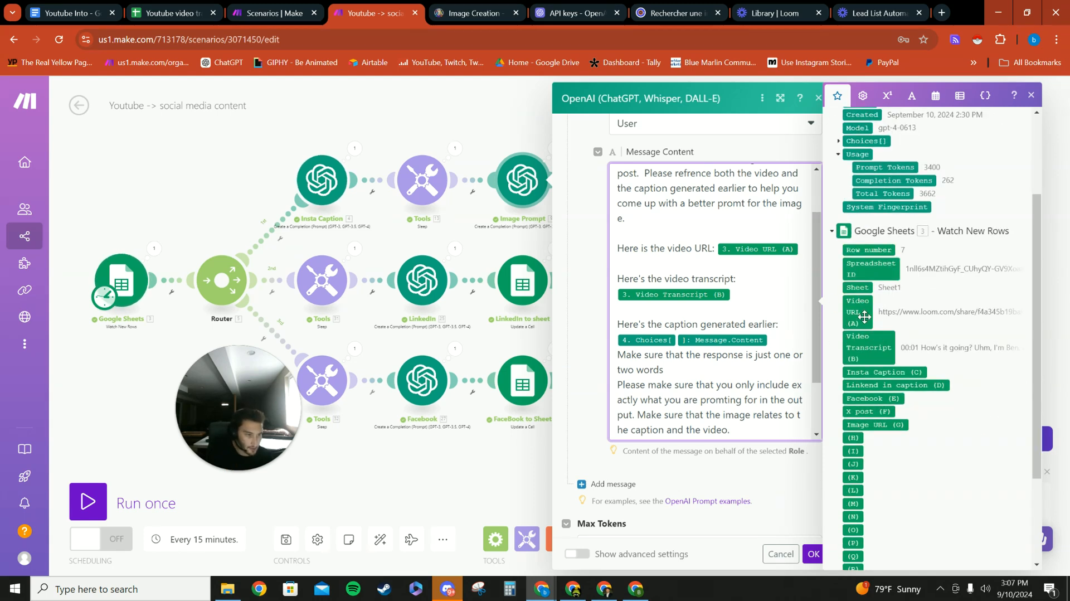
{"action": "left_click", "coordinate": [740, 294]}
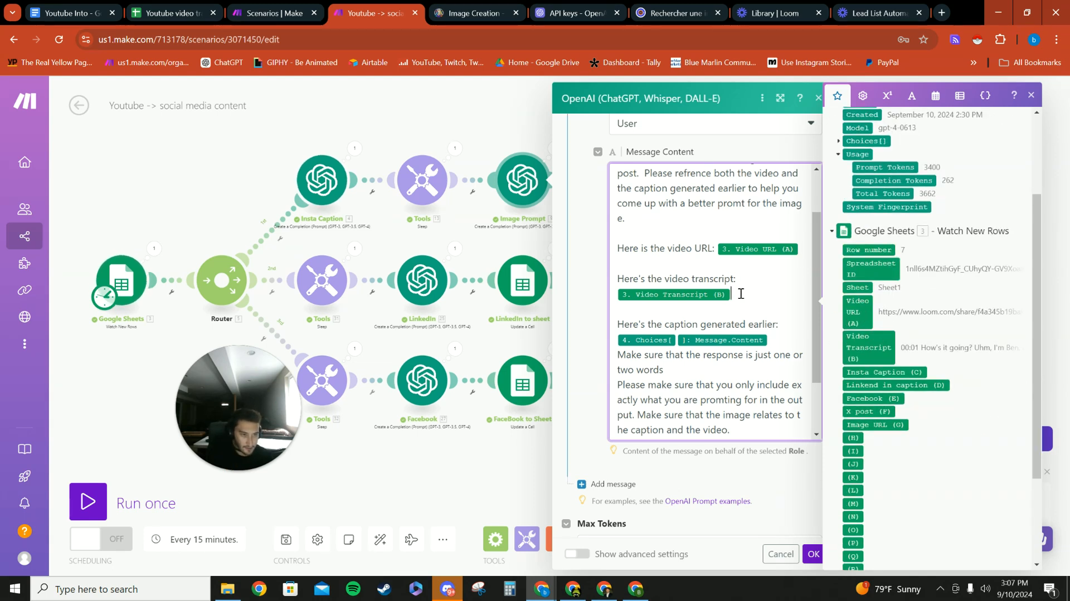
{"action": "left_click", "coordinate": [791, 327]}
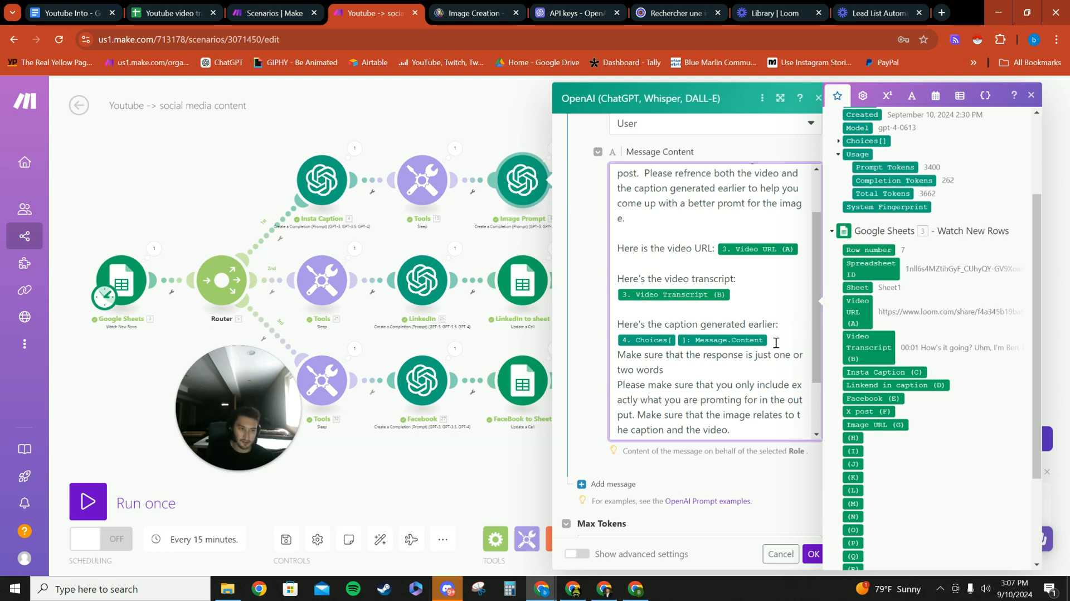
- Expand Choices and Message in the Insta Caption output to locate the caption's Content value, and confirm the Image Prompt module's settings
{"action": "scroll", "coordinate": [915, 326], "scroll_direction": "up", "scroll_amount": 2}
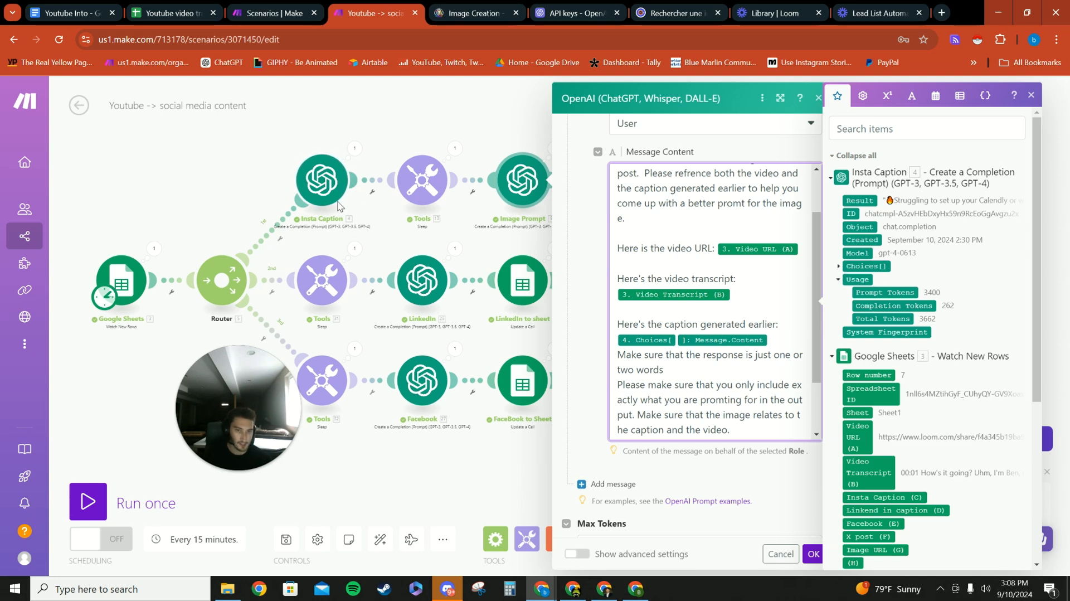
{"action": "left_click", "coordinate": [838, 266]}
{"action": "left_click", "coordinate": [847, 334]}
{"action": "scroll", "coordinate": [898, 273], "scroll_direction": "down", "scroll_amount": 2}
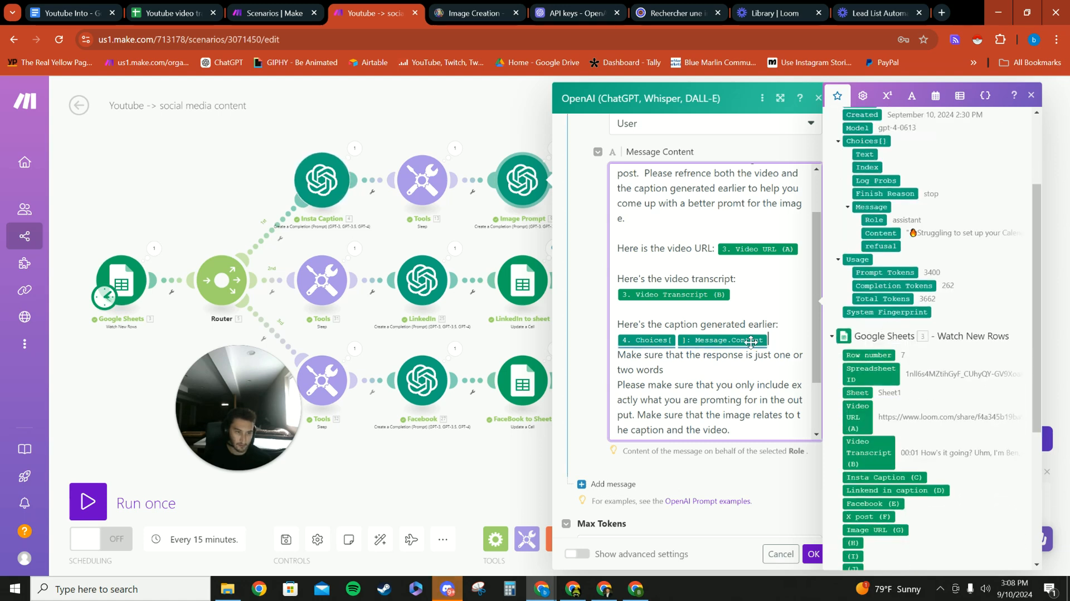
{"action": "scroll", "coordinate": [779, 387], "scroll_direction": "down", "scroll_amount": 2}
{"action": "left_click", "coordinate": [639, 444]}
{"action": "left_click", "coordinate": [814, 553]}
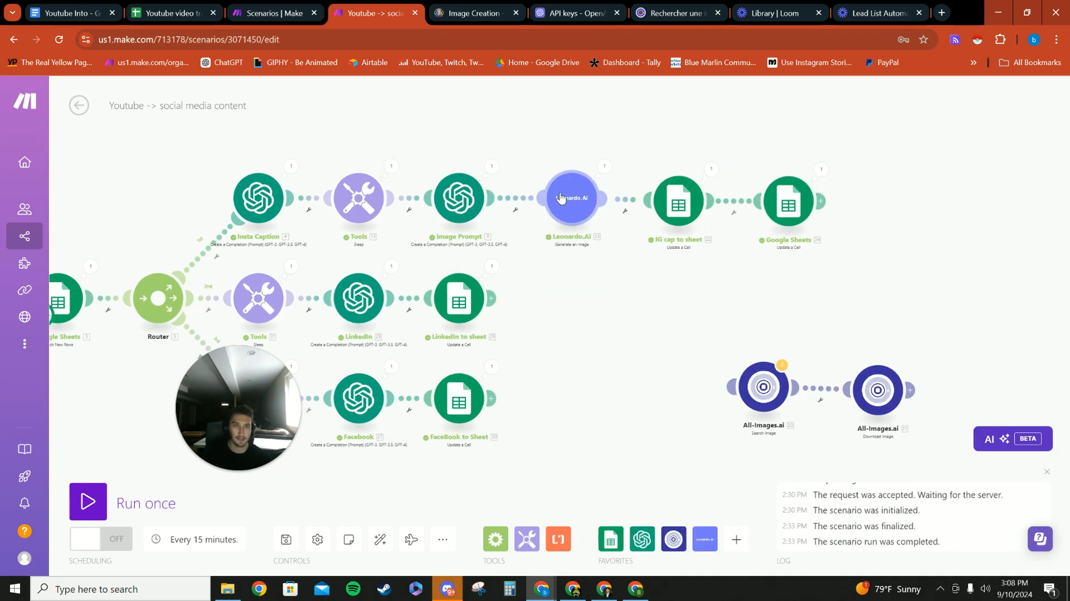
- Switch to Leonardo.Ai, close the presets list on the Image Creation page and go to the home page
{"action": "left_click", "coordinate": [471, 13]}
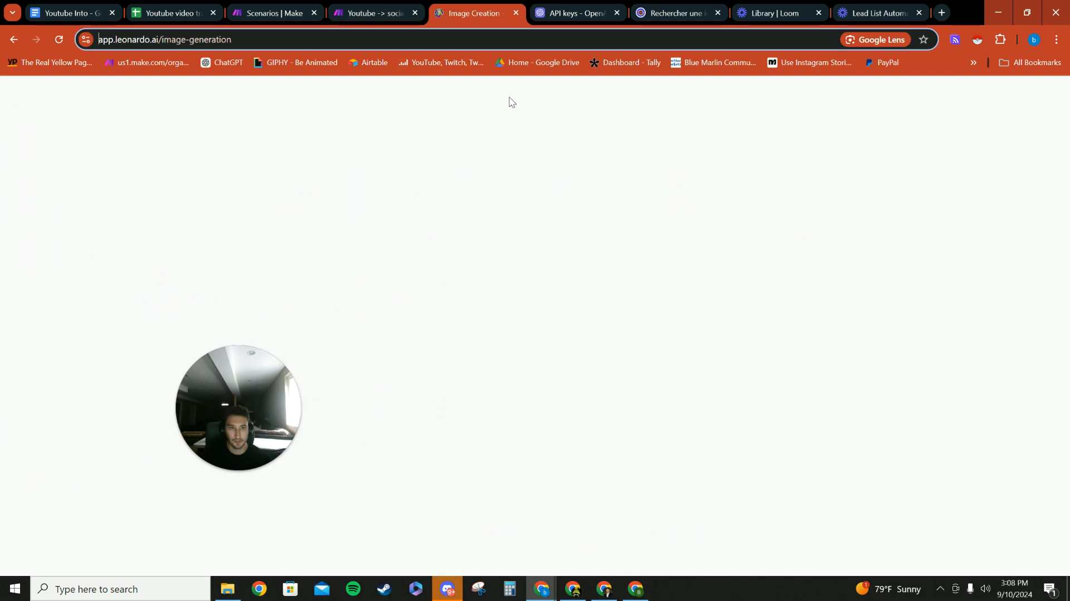
{"action": "left_click_drag", "start_coordinate": [190, 446], "coordinate": [836, 381]}
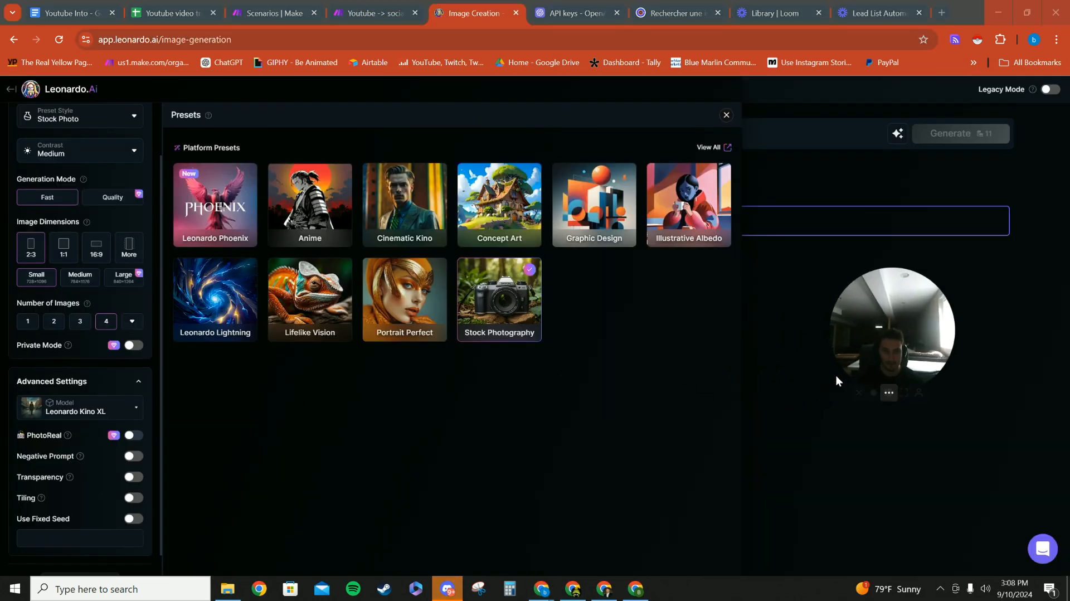
{"action": "left_click", "coordinate": [753, 381]}
{"action": "scroll", "coordinate": [52, 159], "scroll_direction": "up", "scroll_amount": 2}
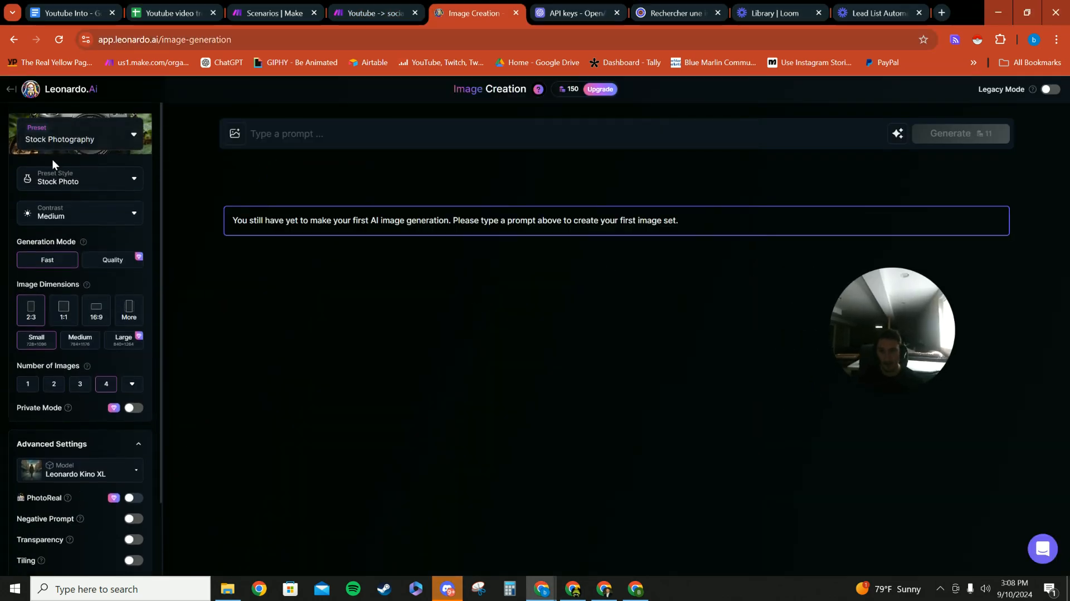
{"action": "left_click", "coordinate": [10, 88]}
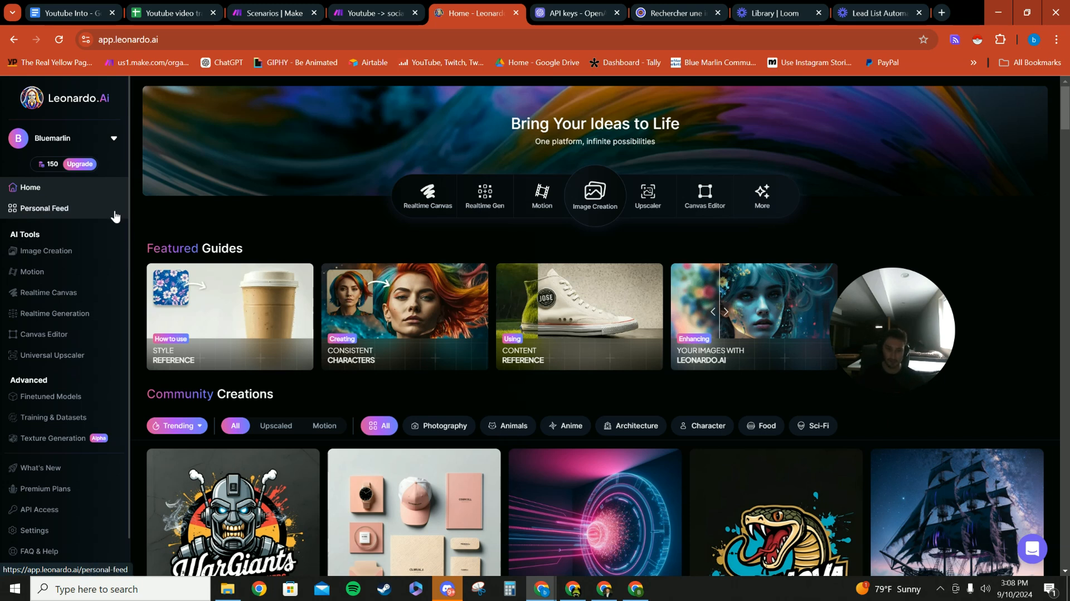
- Browse the Community Creations gallery on the Leonardo.Ai home page
{"action": "scroll", "coordinate": [579, 428], "scroll_direction": "down", "scroll_amount": 5}
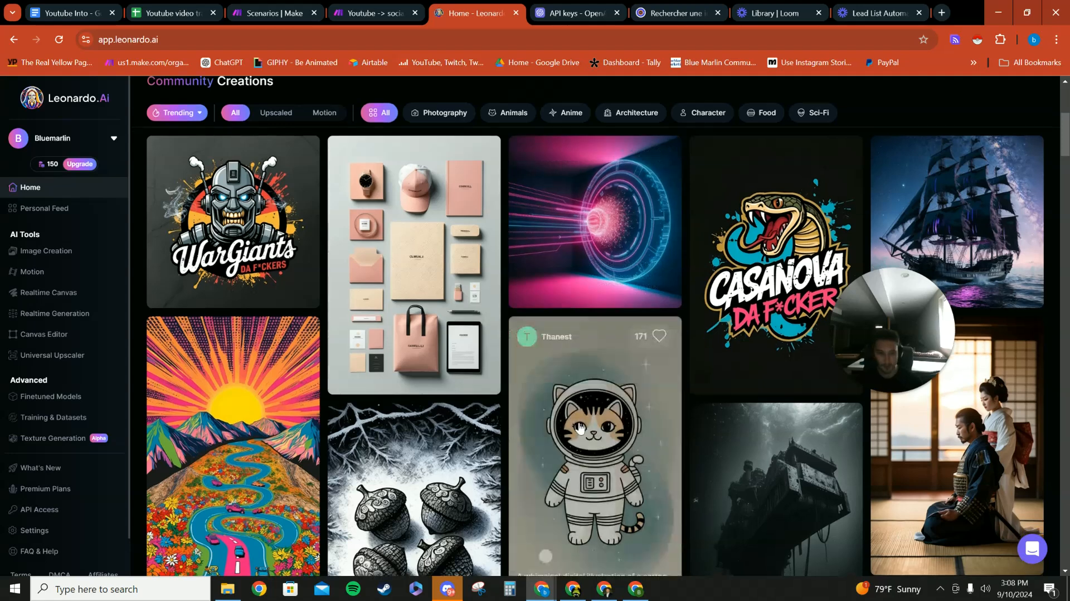
{"action": "scroll", "coordinate": [419, 300], "scroll_direction": "down", "scroll_amount": 3}
{"action": "scroll", "coordinate": [419, 300], "scroll_direction": "up", "scroll_amount": 3}
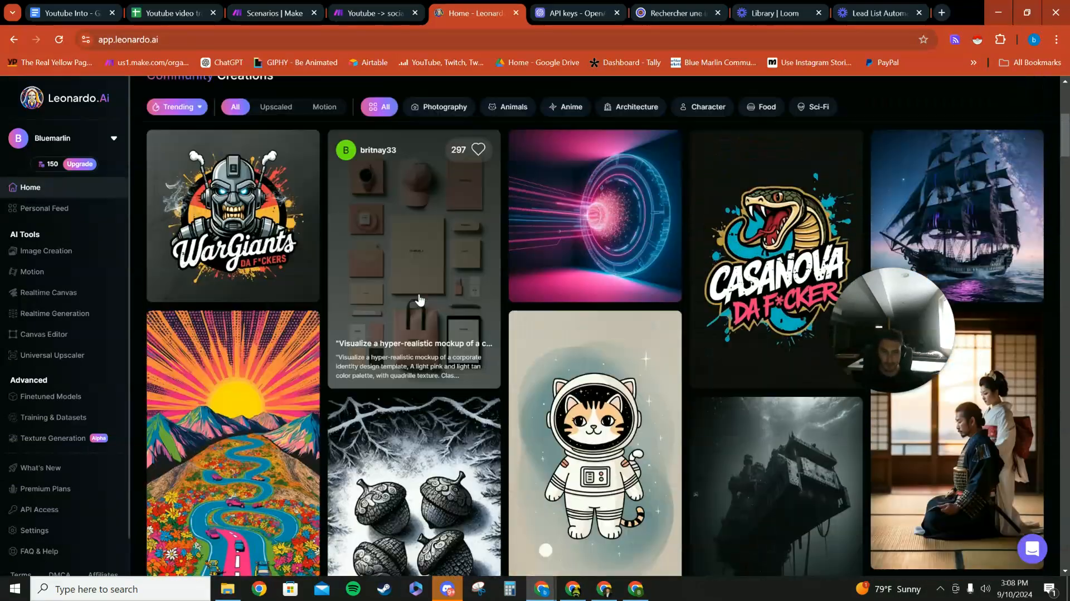
{"action": "scroll", "coordinate": [419, 300], "scroll_direction": "up", "scroll_amount": 5}
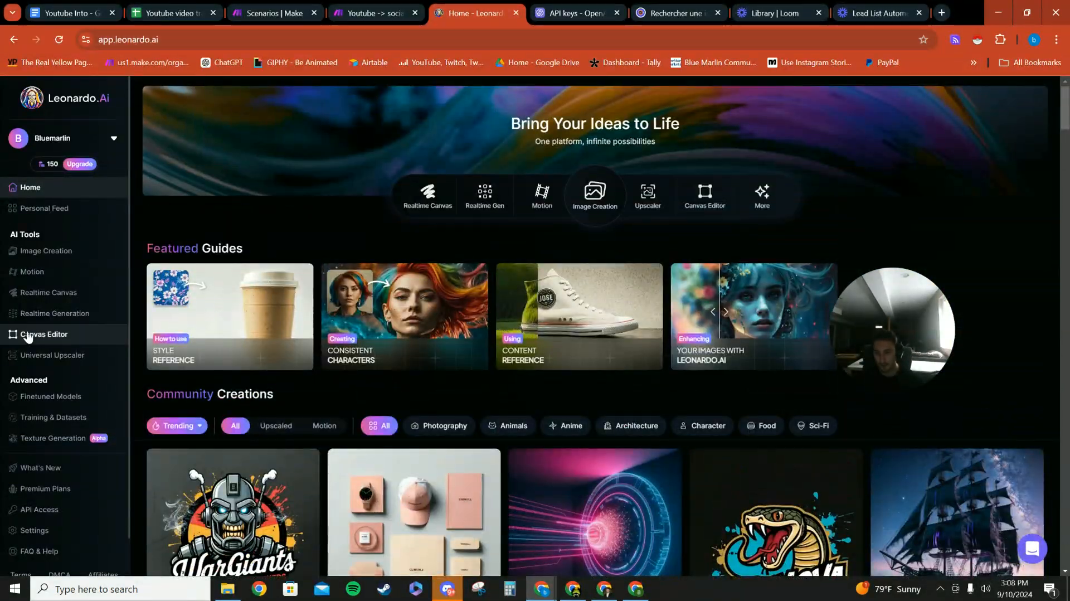
- Open Image Creation and look through the platform presets without changing the selected one
{"action": "left_click", "coordinate": [597, 200]}
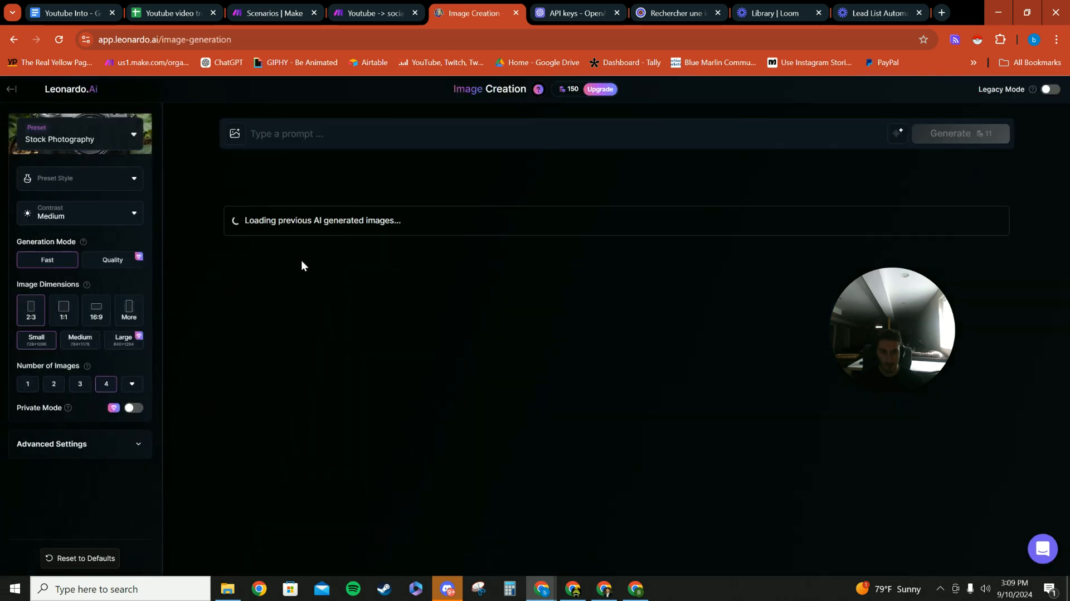
{"action": "left_click", "coordinate": [131, 136]}
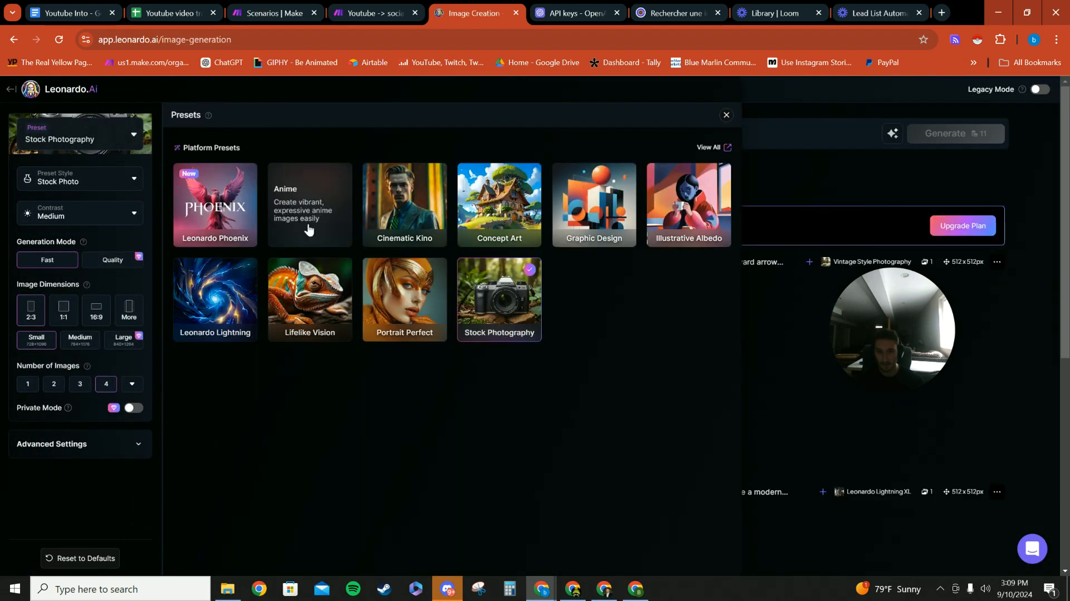
{"action": "left_click", "coordinate": [726, 114]}
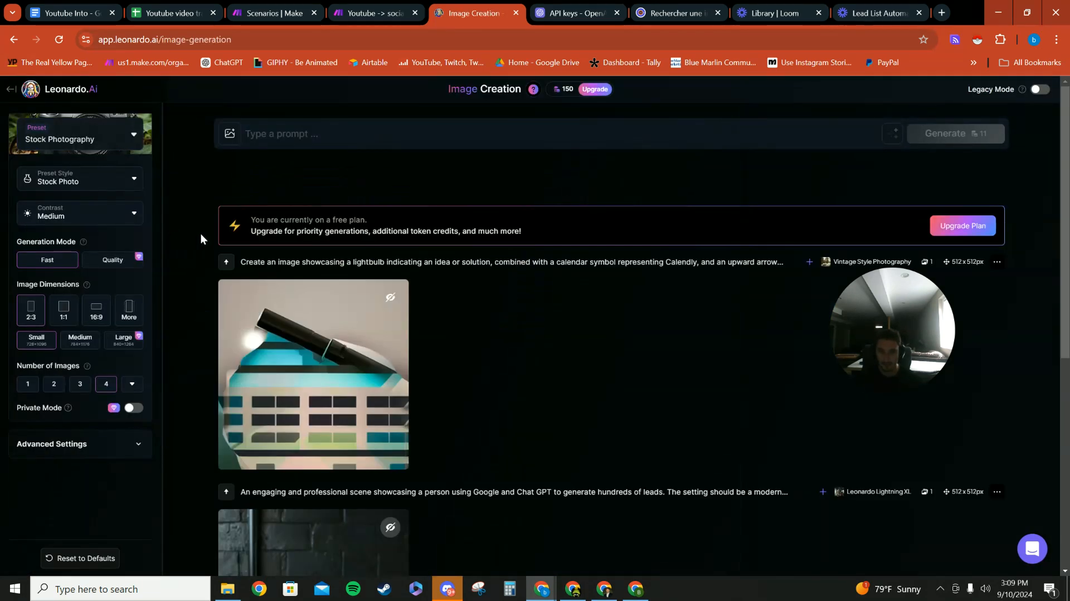
{"action": "left_click", "coordinate": [124, 151]}
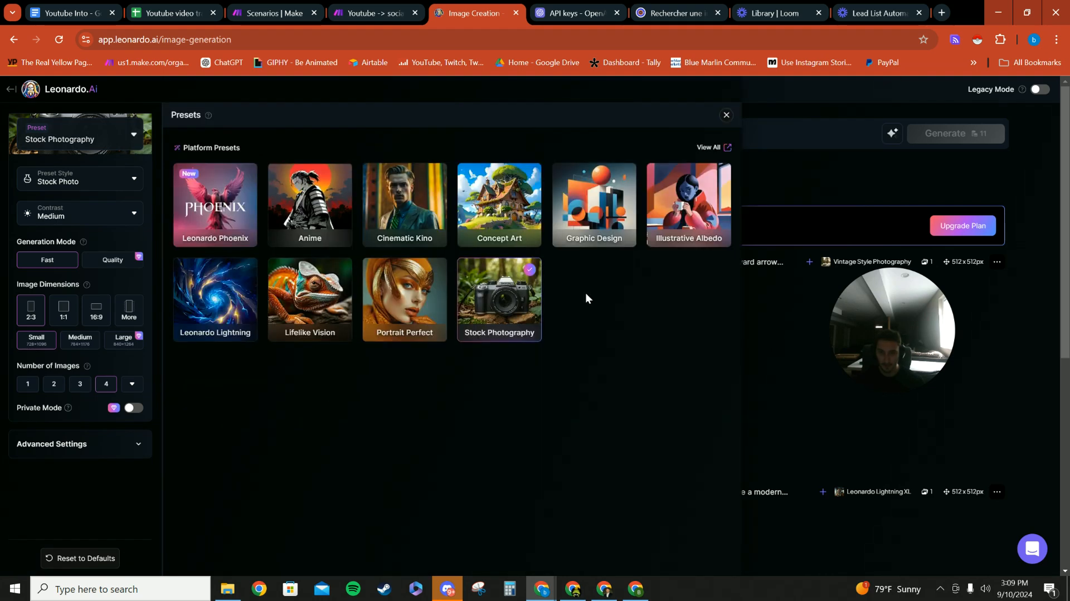
{"action": "left_click", "coordinate": [726, 115]}
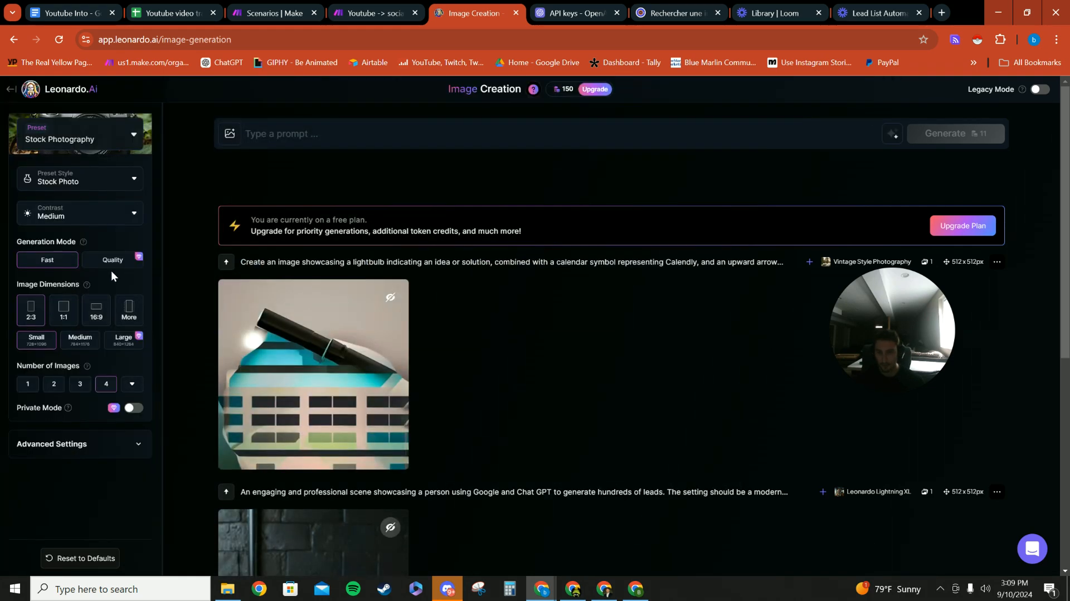
- View the subscription plans for the Large image size and the additional image dimension options, closing both
{"action": "left_click", "coordinate": [126, 340]}
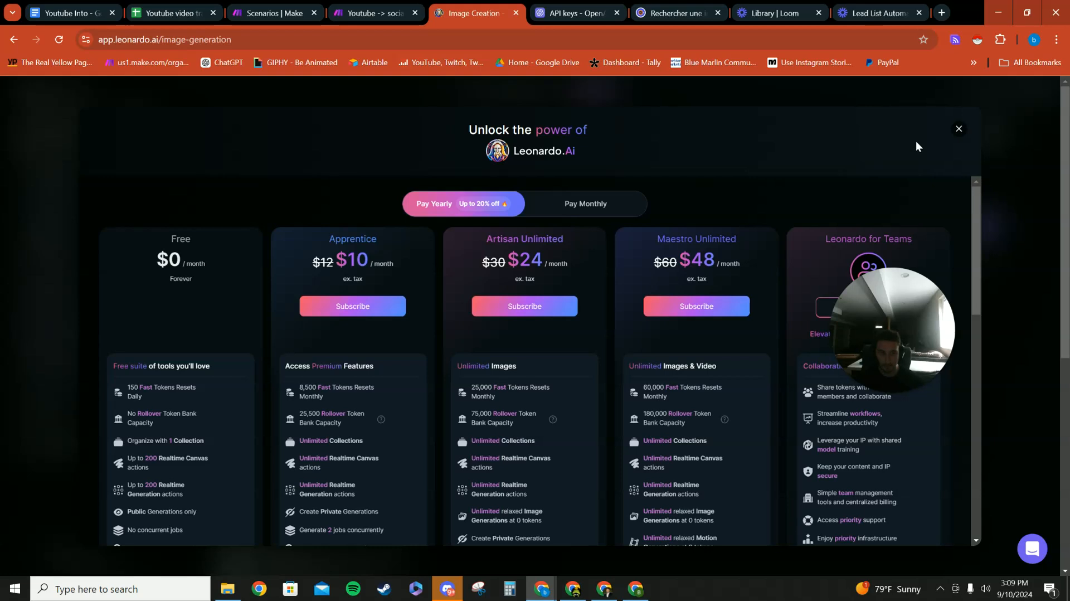
{"action": "left_click", "coordinate": [958, 132]}
{"action": "left_click", "coordinate": [129, 310]}
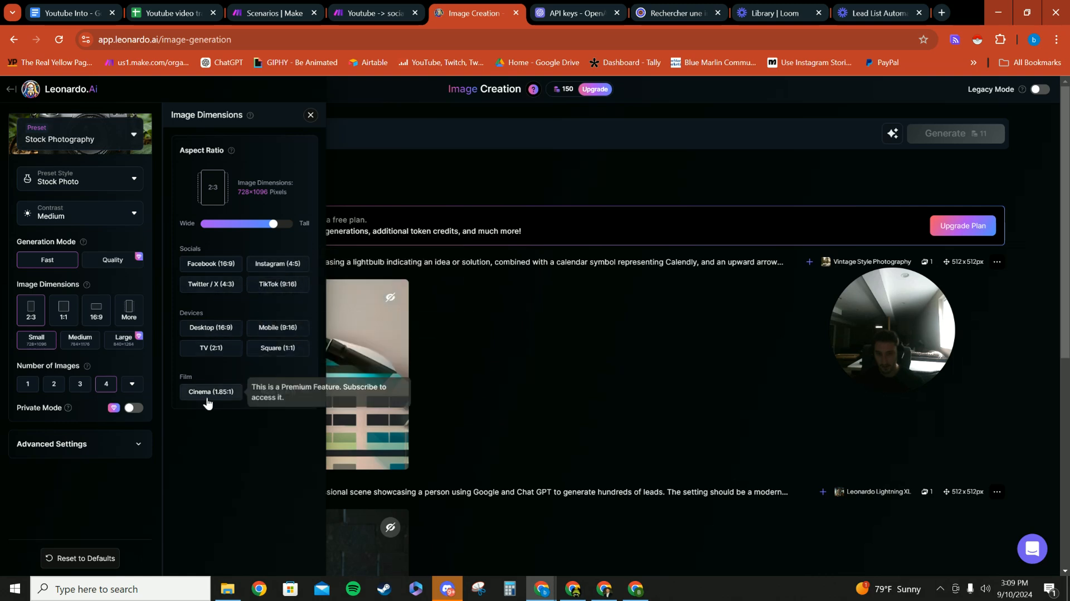
{"action": "left_click", "coordinate": [310, 115]}
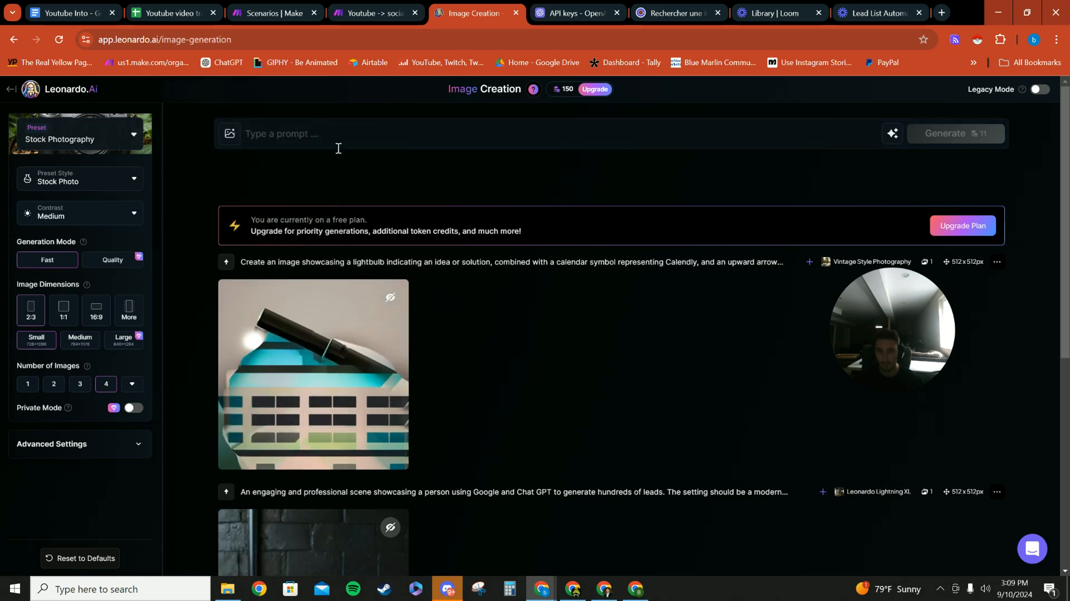
- Return to the Youtube -> social media content scenario in Make, and open and close the IG cap to sheet module
{"action": "left_click", "coordinate": [273, 13]}
{"action": "left_click", "coordinate": [373, 12]}
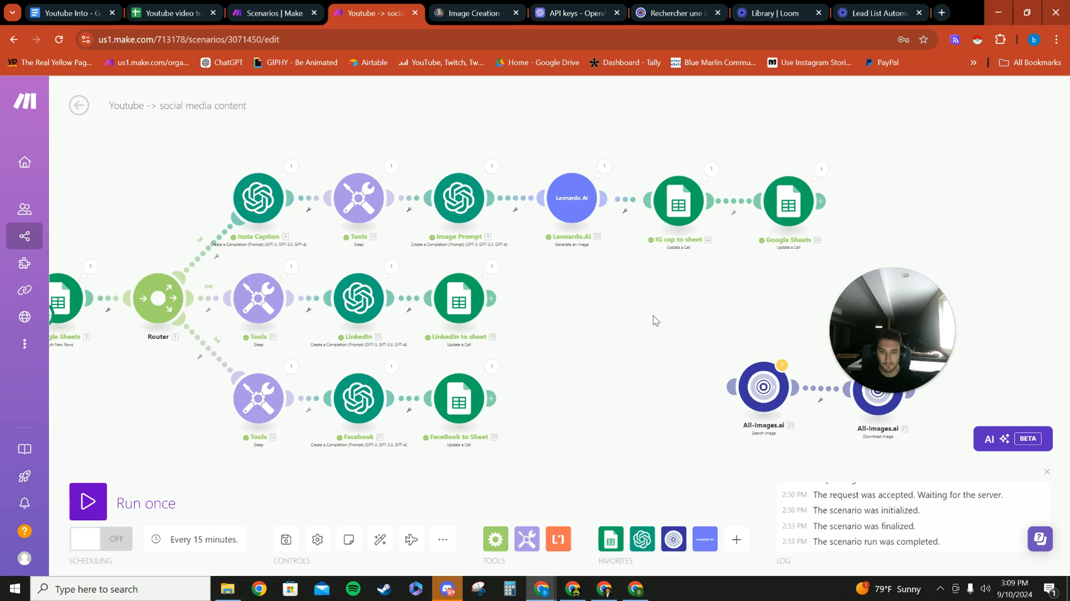
{"action": "left_click_drag", "start_coordinate": [604, 301], "coordinate": [550, 319]}
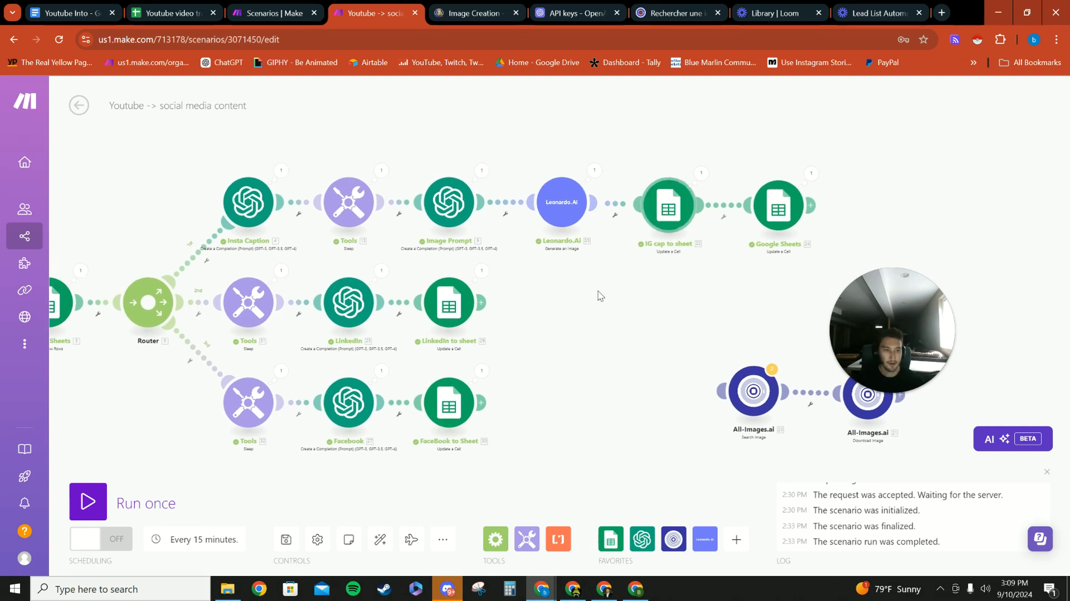
{"action": "left_click_drag", "start_coordinate": [596, 289], "coordinate": [560, 295]}
{"action": "left_click", "coordinate": [631, 212]}
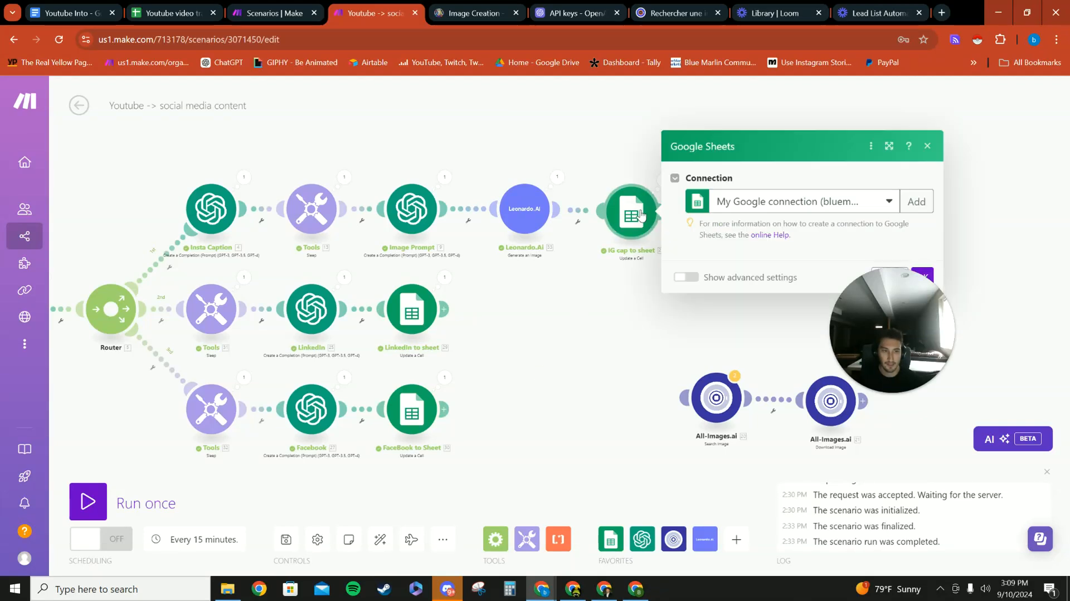
{"action": "left_click_drag", "start_coordinate": [918, 319], "coordinate": [1020, 237]}
{"action": "left_click", "coordinate": [570, 300]}
{"action": "scroll", "coordinate": [590, 296], "scroll_direction": "up", "scroll_amount": 3}
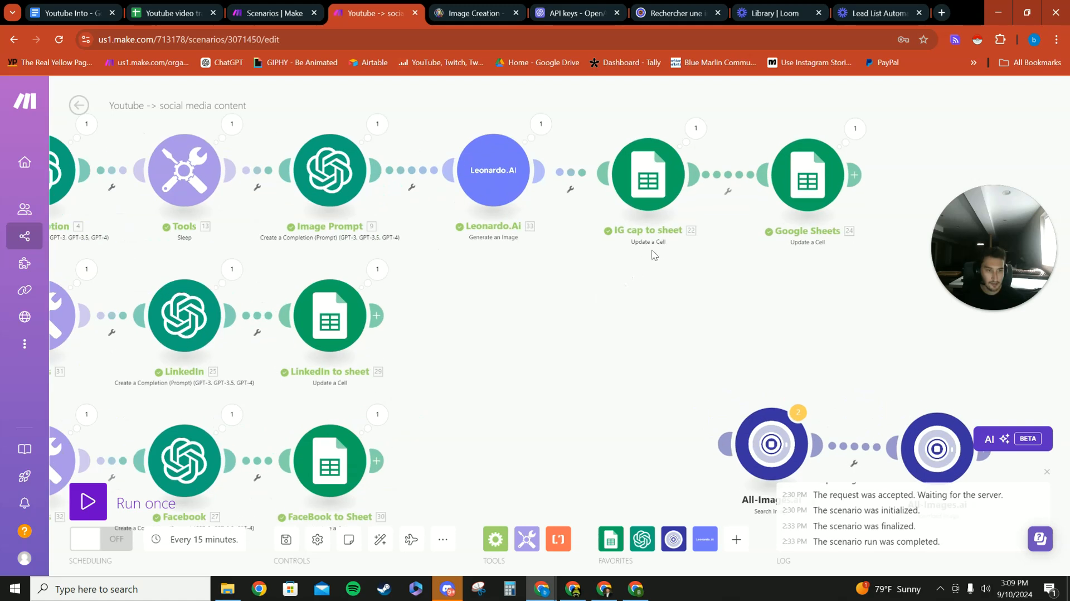
{"action": "left_click_drag", "start_coordinate": [660, 253], "coordinate": [623, 260]}
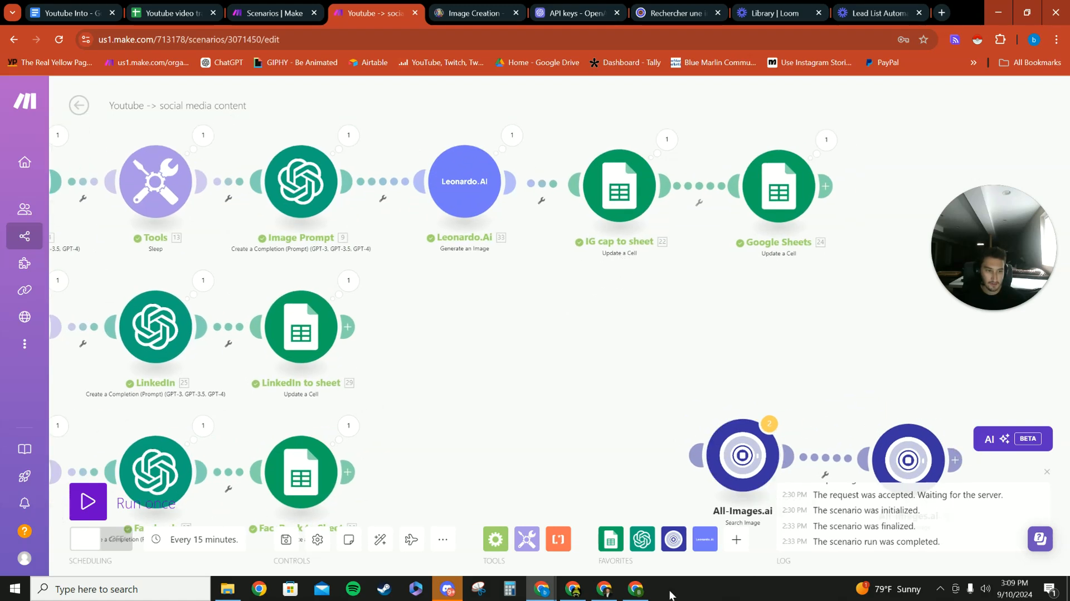
- Look through the available Google Sheets modules to find Update a Cell, and close the list without adding it
{"action": "left_click", "coordinate": [736, 539]}
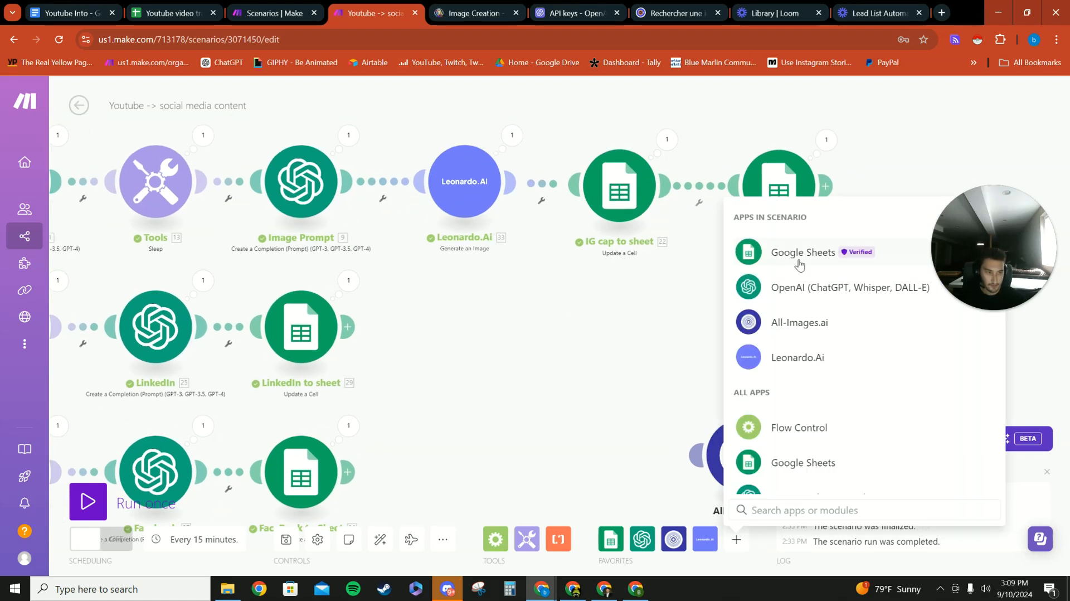
{"action": "left_click", "coordinate": [780, 185]}
{"action": "scroll", "coordinate": [756, 394], "scroll_direction": "down", "scroll_amount": 10}
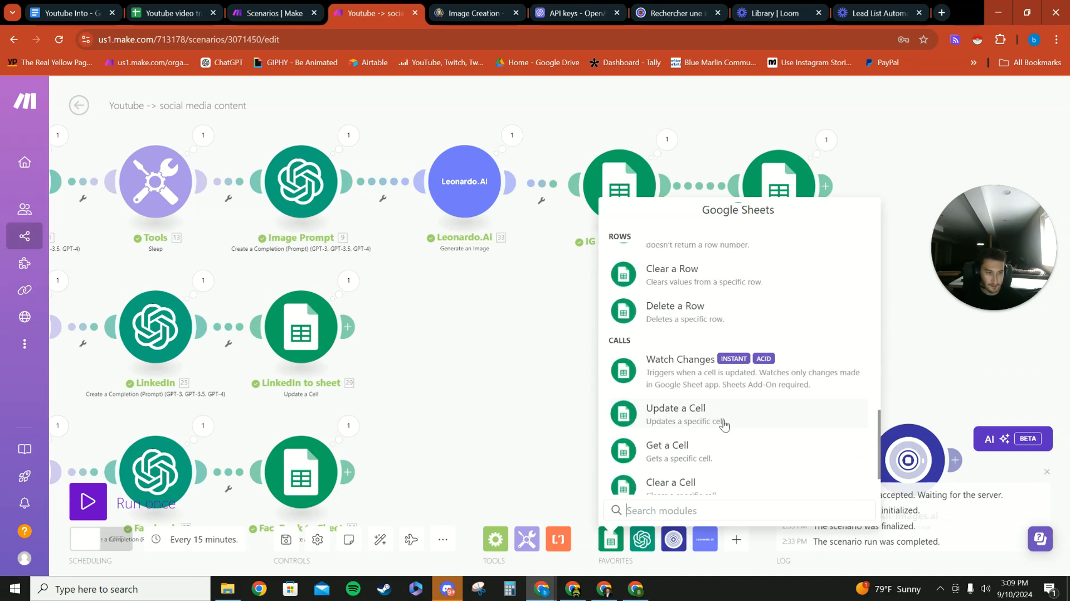
{"action": "left_click", "coordinate": [569, 408]}
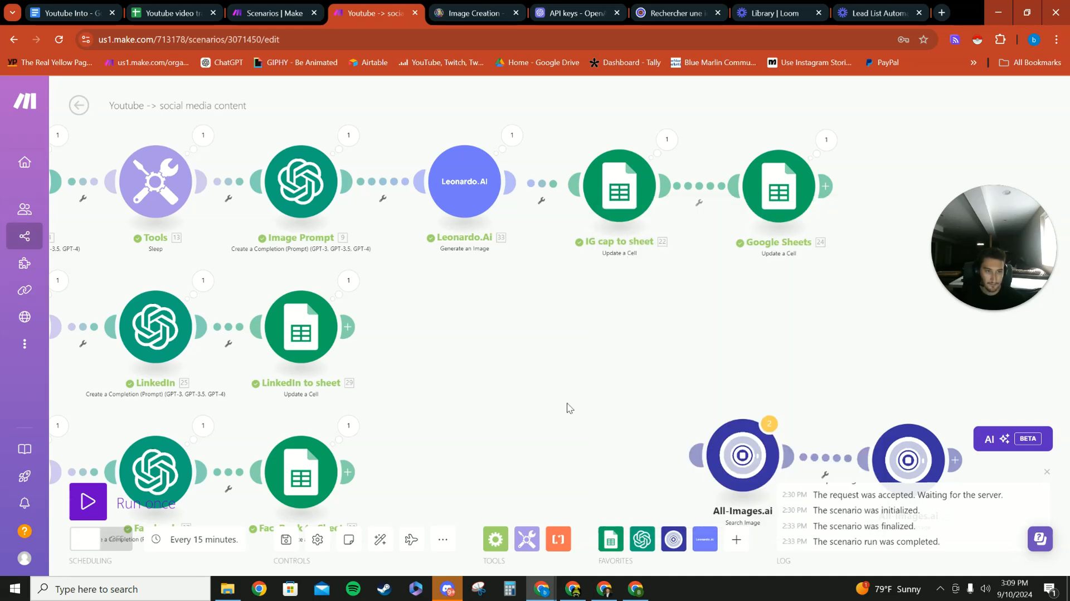
- Open the IG cap to sheet module and look at its Cell setting, leaving the mapping as it is
{"action": "left_click", "coordinate": [638, 216]}
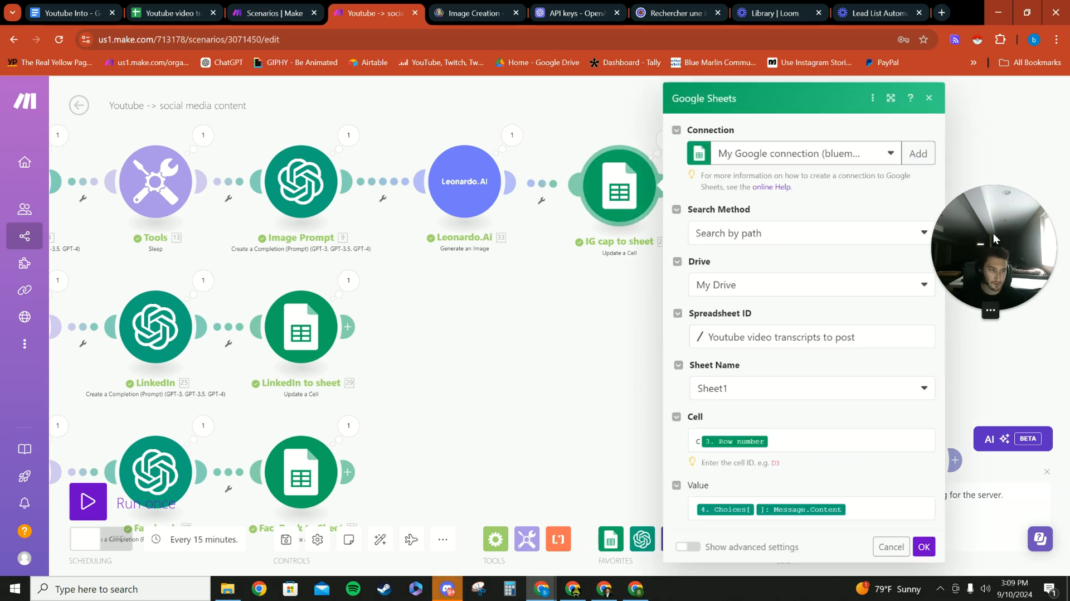
{"action": "left_click_drag", "start_coordinate": [993, 238], "coordinate": [989, 210]}
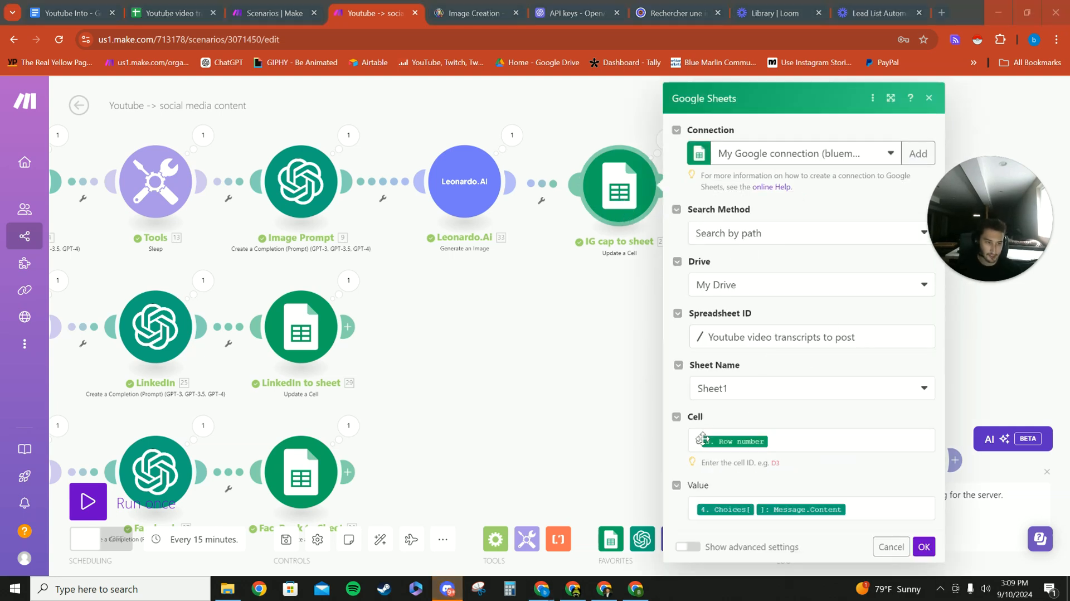
{"action": "left_click", "coordinate": [800, 440]}
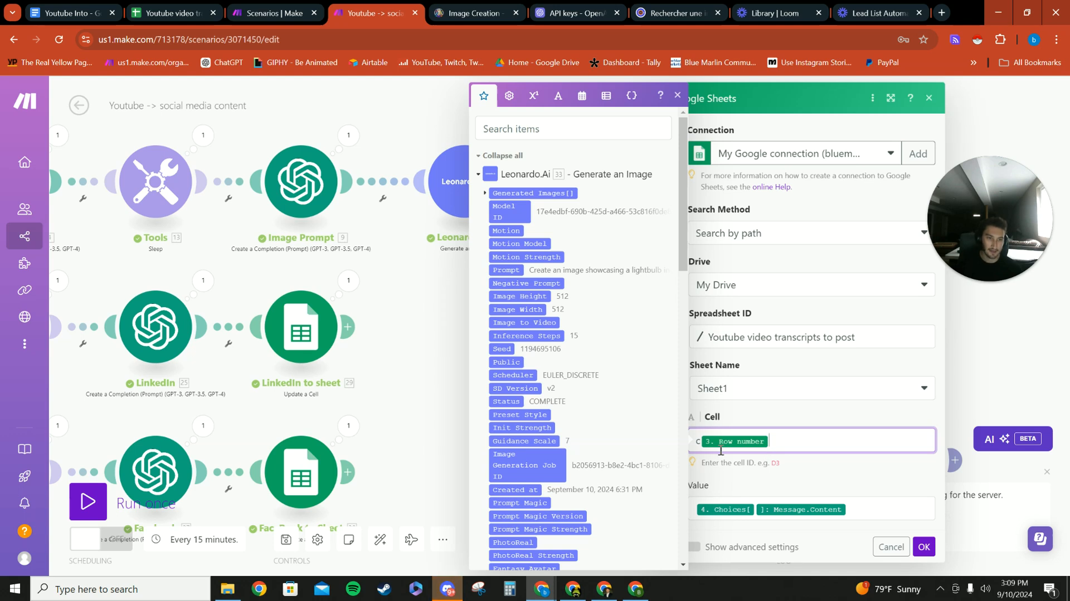
{"action": "key", "text": "Escape"}
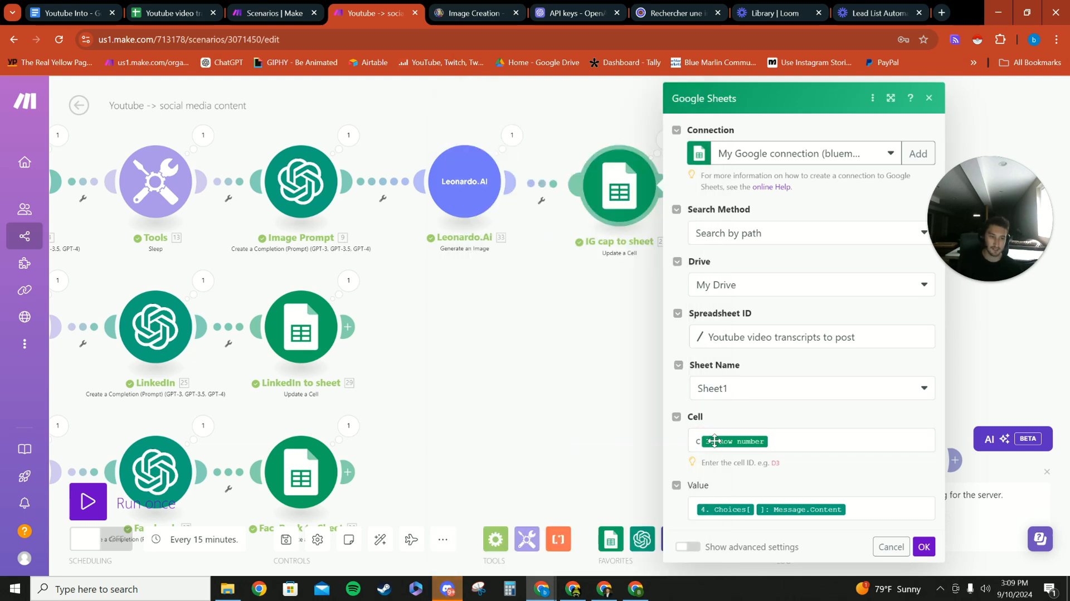
- Look through the items available for the Cell setting down to Watch New Rows' Row number, collapsing the Leonardo.Ai group and closing the list
{"action": "left_click", "coordinate": [798, 444]}
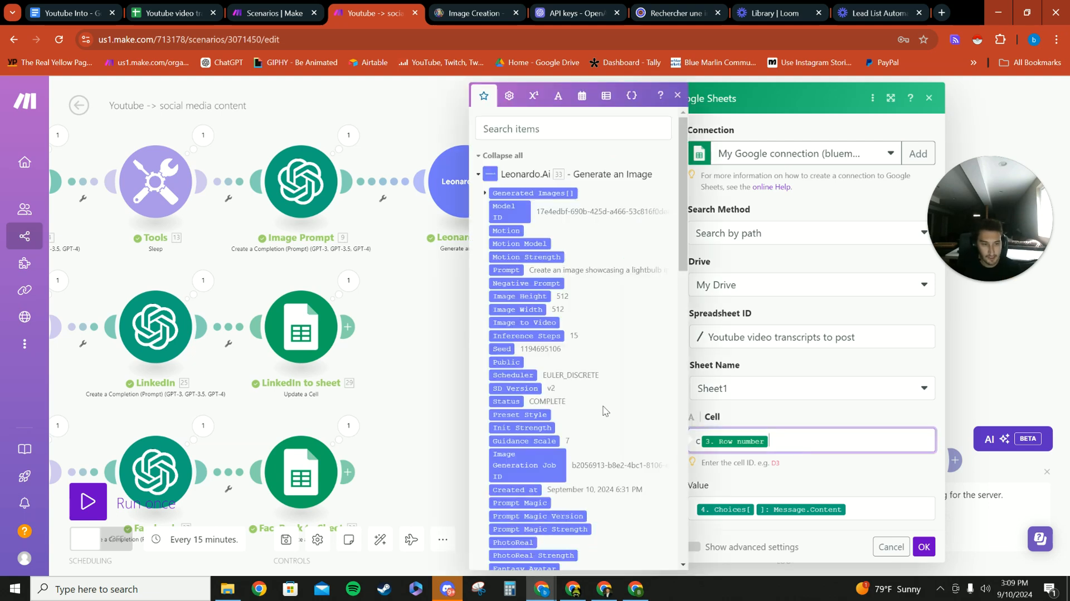
{"action": "left_click", "coordinate": [540, 177]}
{"action": "left_click", "coordinate": [538, 176]}
{"action": "left_click", "coordinate": [532, 175]}
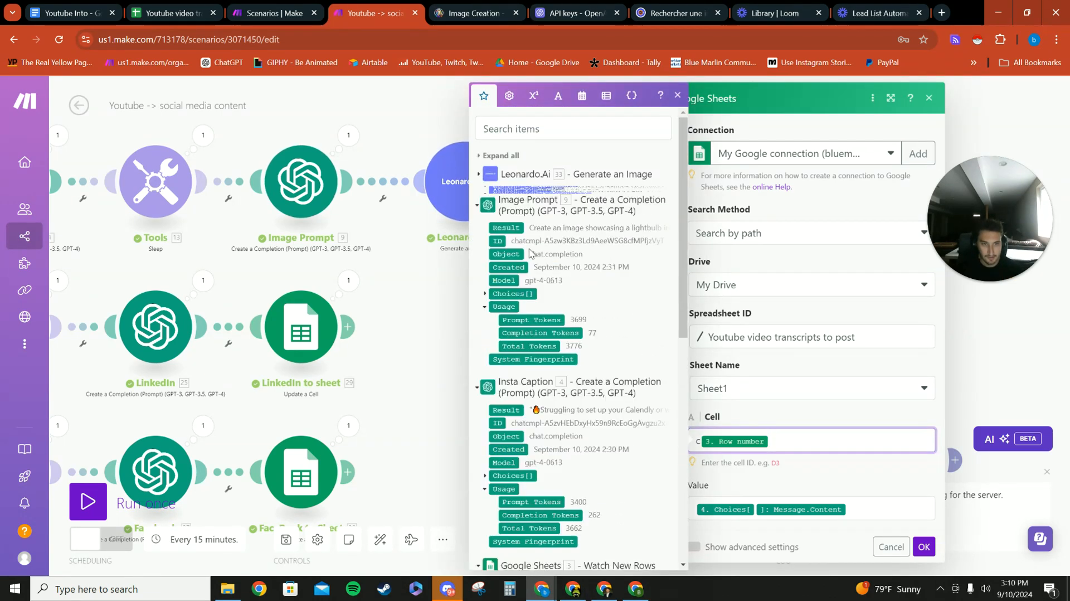
{"action": "scroll", "coordinate": [530, 254], "scroll_direction": "down", "scroll_amount": 8}
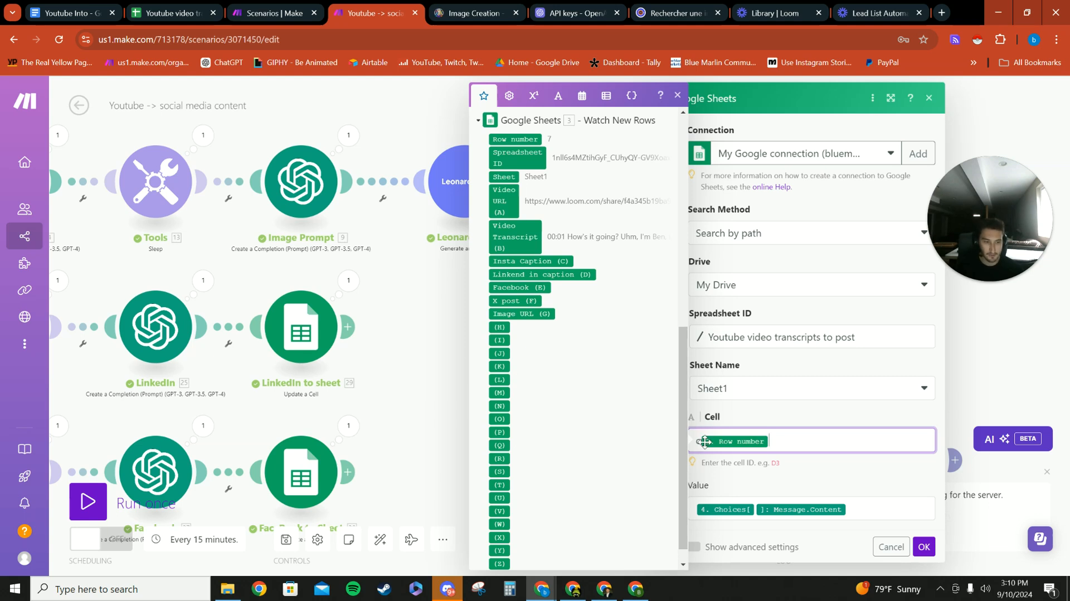
{"action": "scroll", "coordinate": [681, 454], "scroll_direction": "up", "scroll_amount": 5}
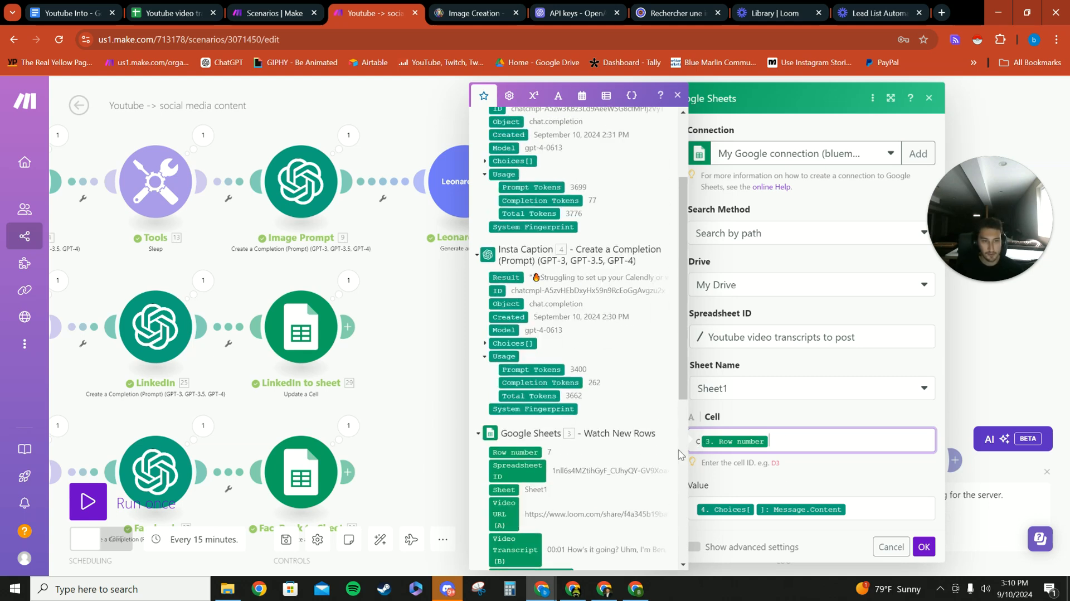
{"action": "scroll", "coordinate": [558, 411], "scroll_direction": "down", "scroll_amount": 1}
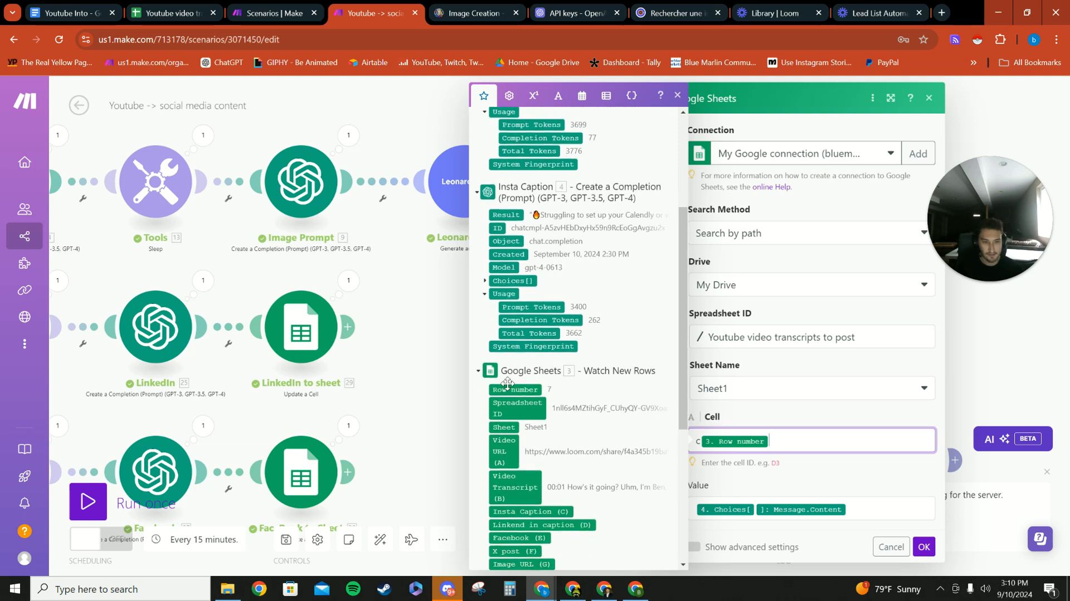
{"action": "type", "text": "C"}
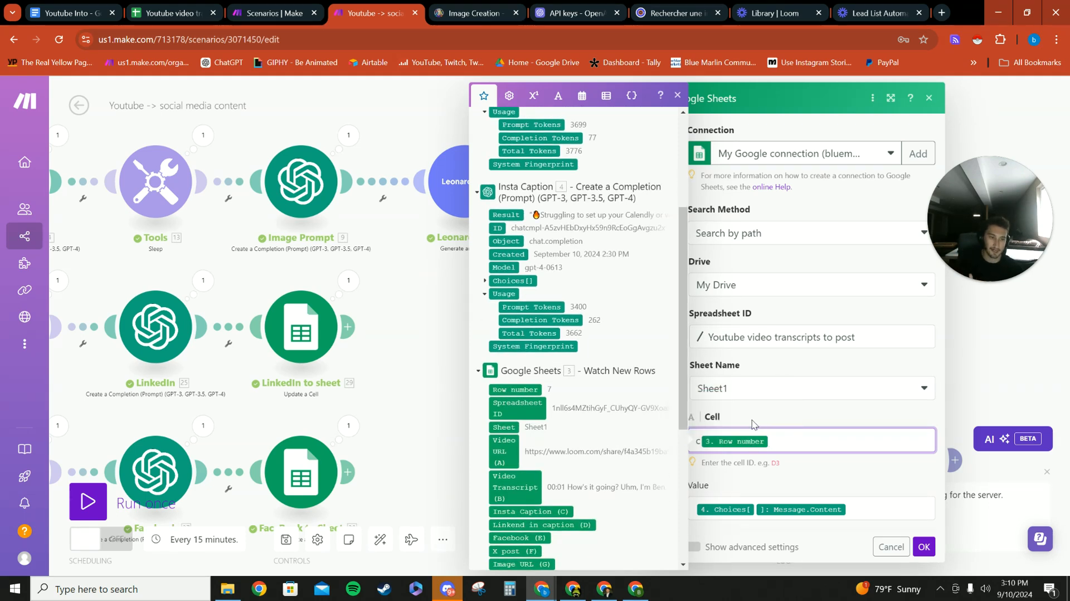
{"action": "left_click", "coordinate": [756, 414]}
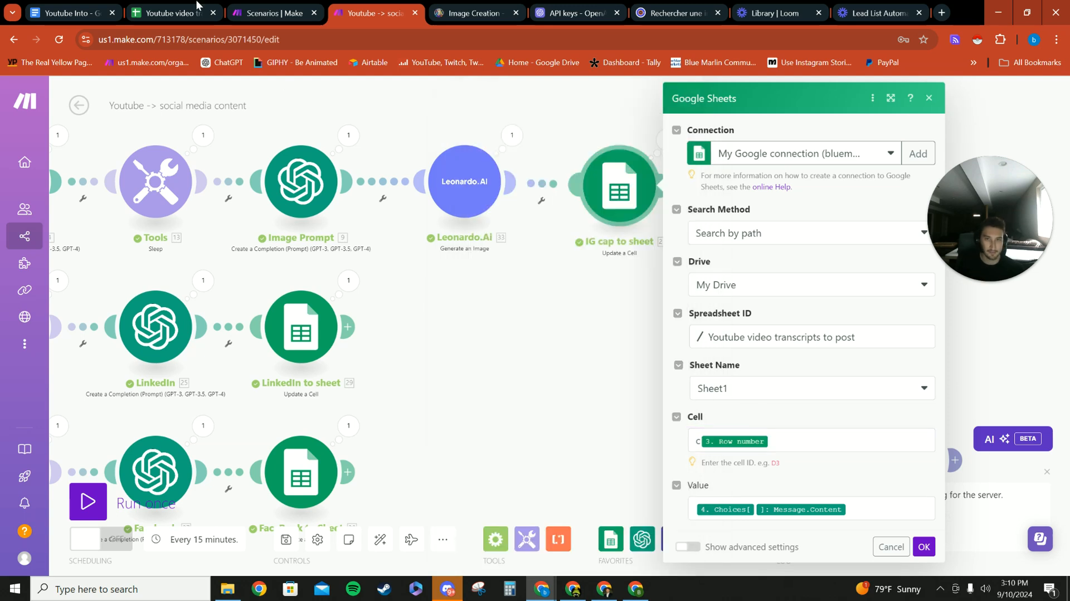
- Check the Insta Caption column in the Youtube video transcripts to post spreadsheet, and return to the Make scenario
{"action": "left_click", "coordinate": [170, 13]}
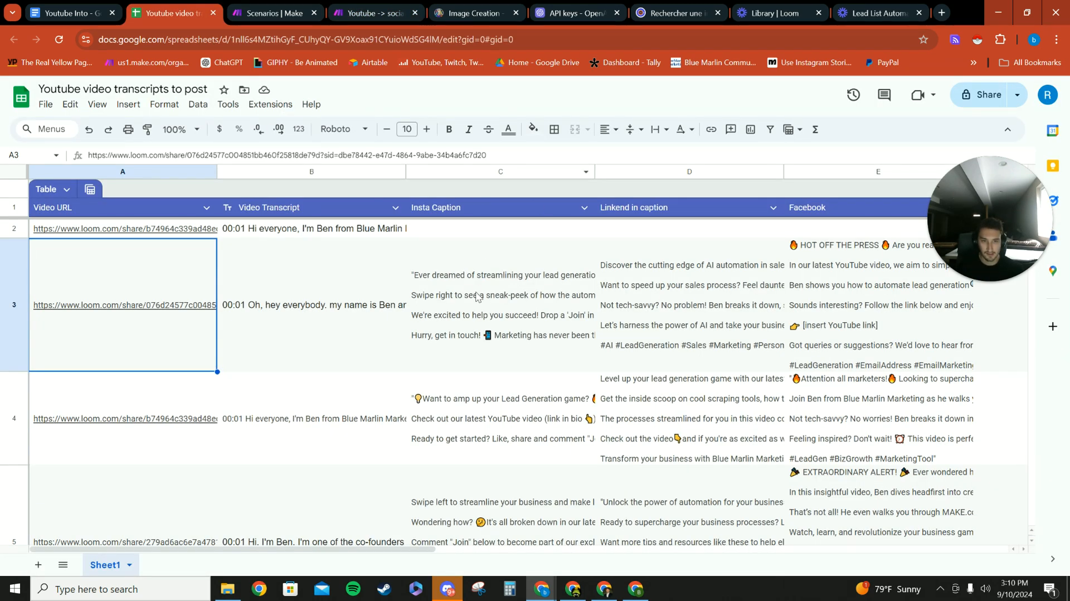
{"action": "left_click", "coordinate": [529, 352]}
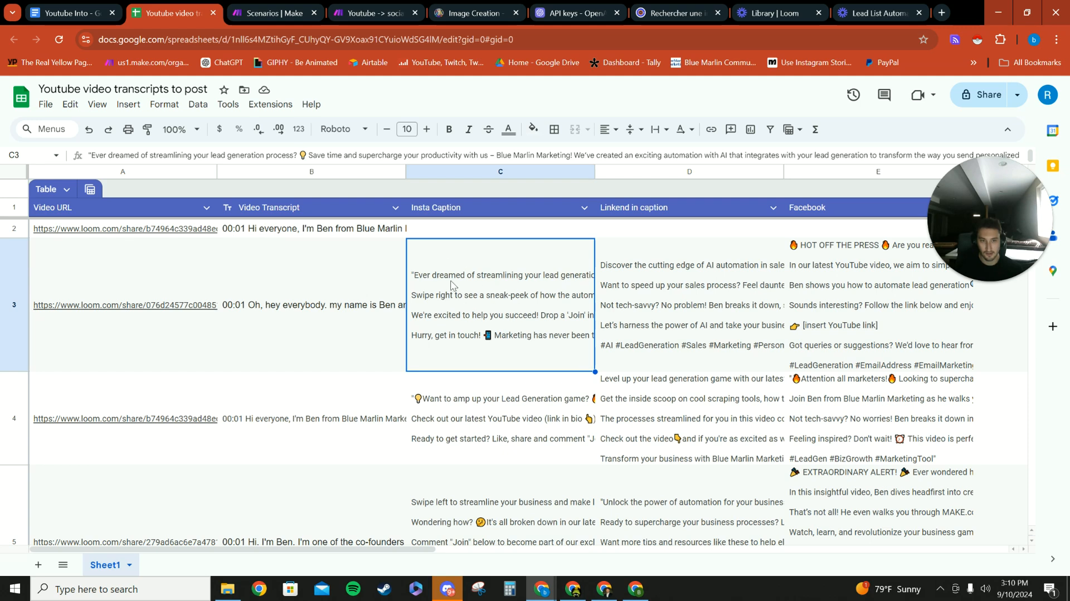
{"action": "left_click", "coordinate": [95, 13]}
{"action": "left_click", "coordinate": [375, 13]}
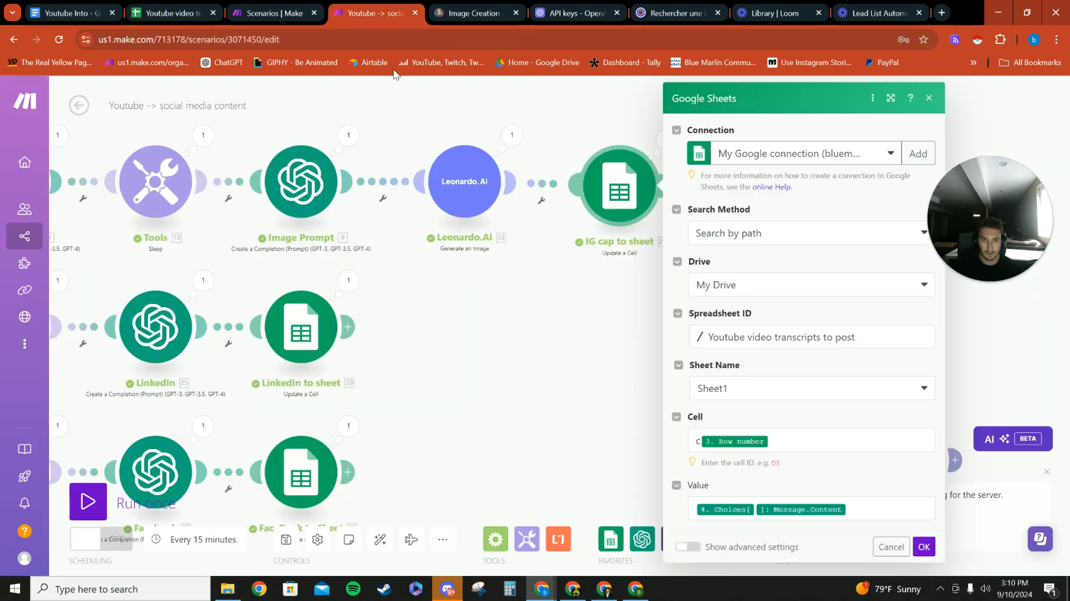
- Expand Choices[] and Message under Insta Caption to examine the source of the Value mapping, and close the IG cap to sheet module
{"action": "left_click", "coordinate": [876, 505]}
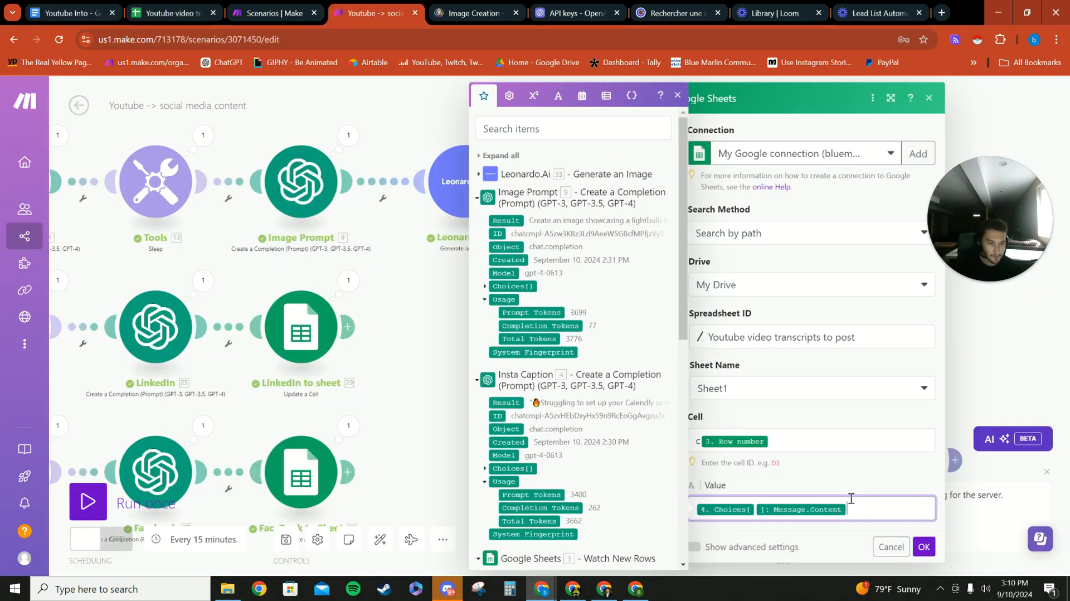
{"action": "scroll", "coordinate": [510, 254], "scroll_direction": "down", "scroll_amount": 3}
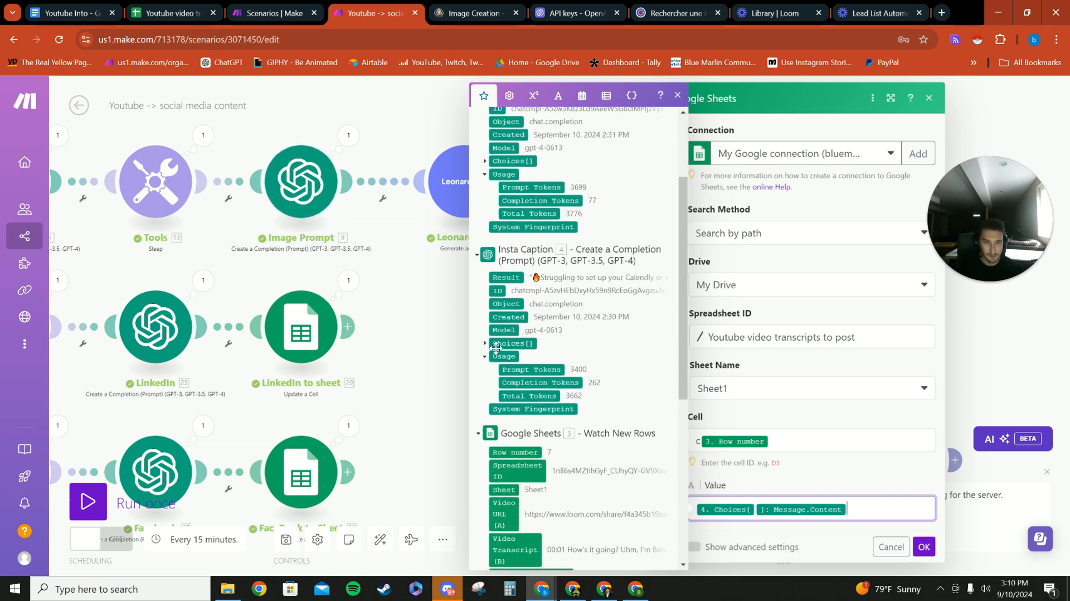
{"action": "left_click", "coordinate": [484, 343]}
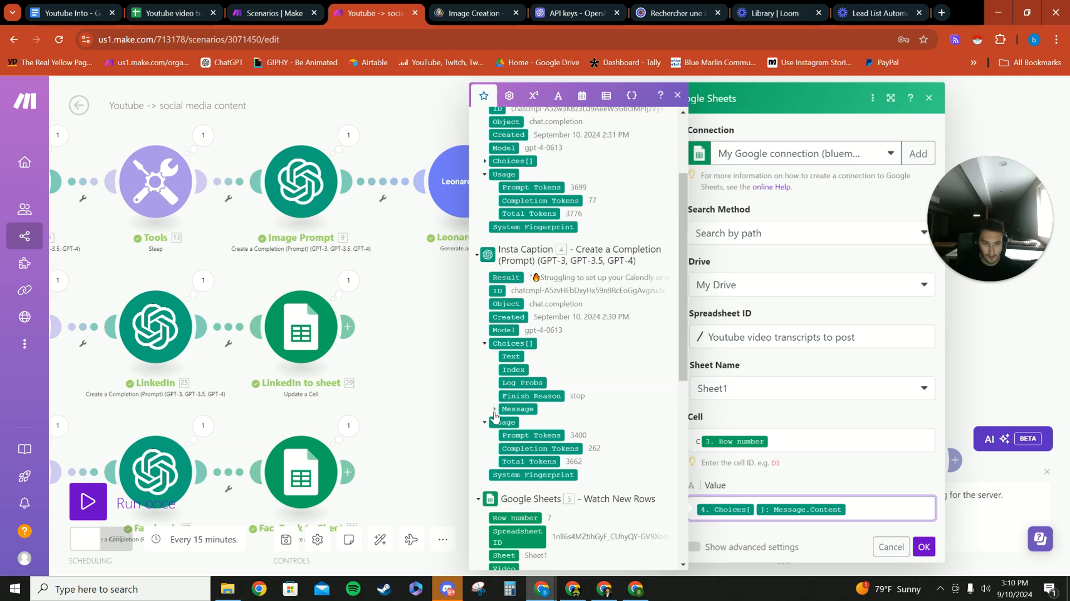
{"action": "left_click", "coordinate": [494, 410]}
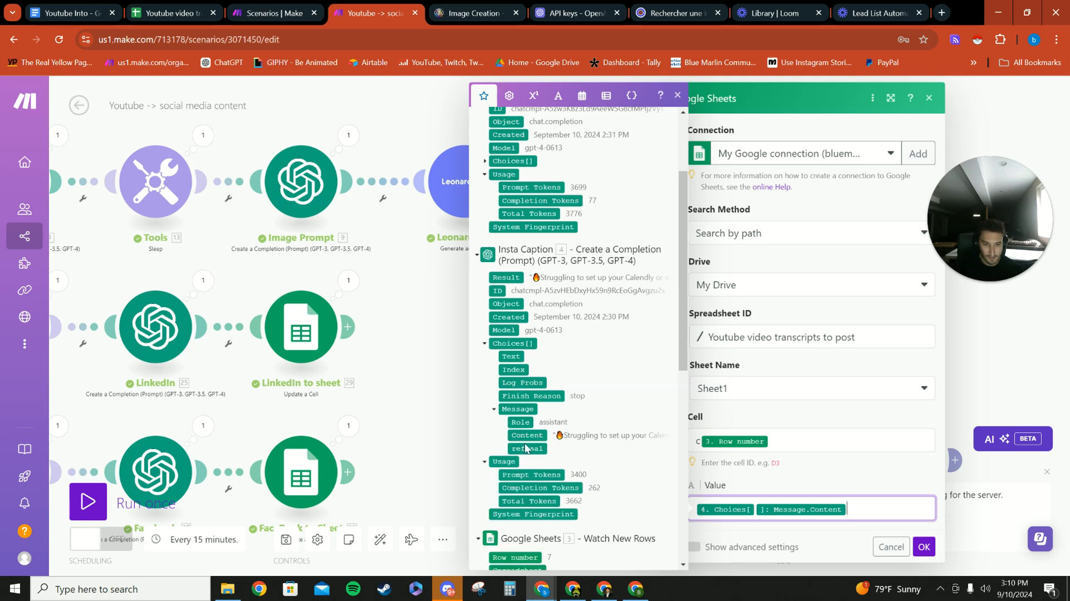
{"action": "left_click", "coordinate": [449, 369]}
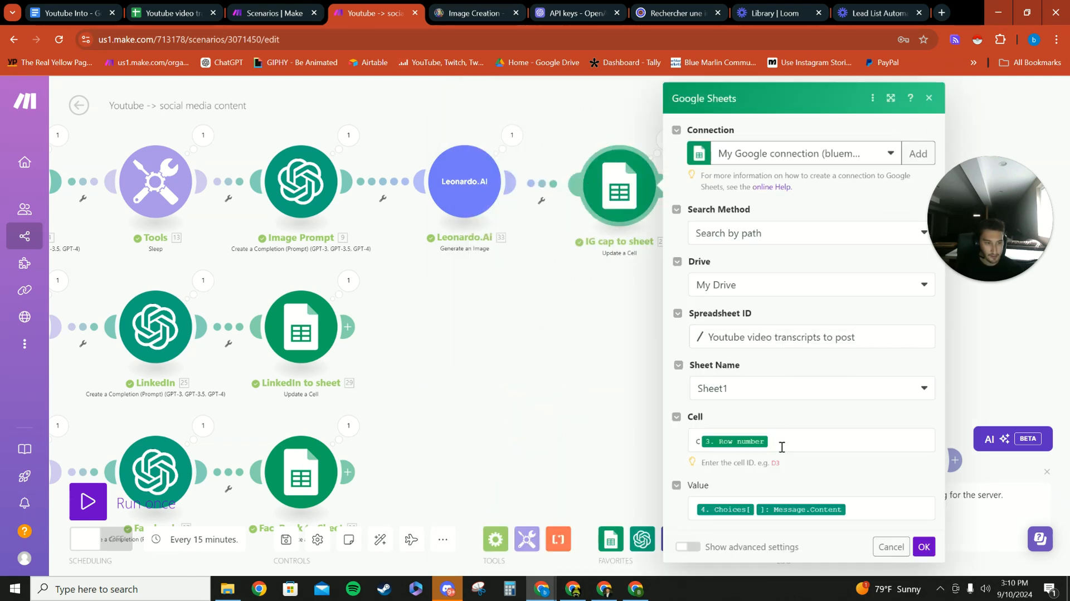
{"action": "left_click", "coordinate": [538, 410]}
{"action": "left_click_drag", "start_coordinate": [546, 363], "coordinate": [578, 393]}
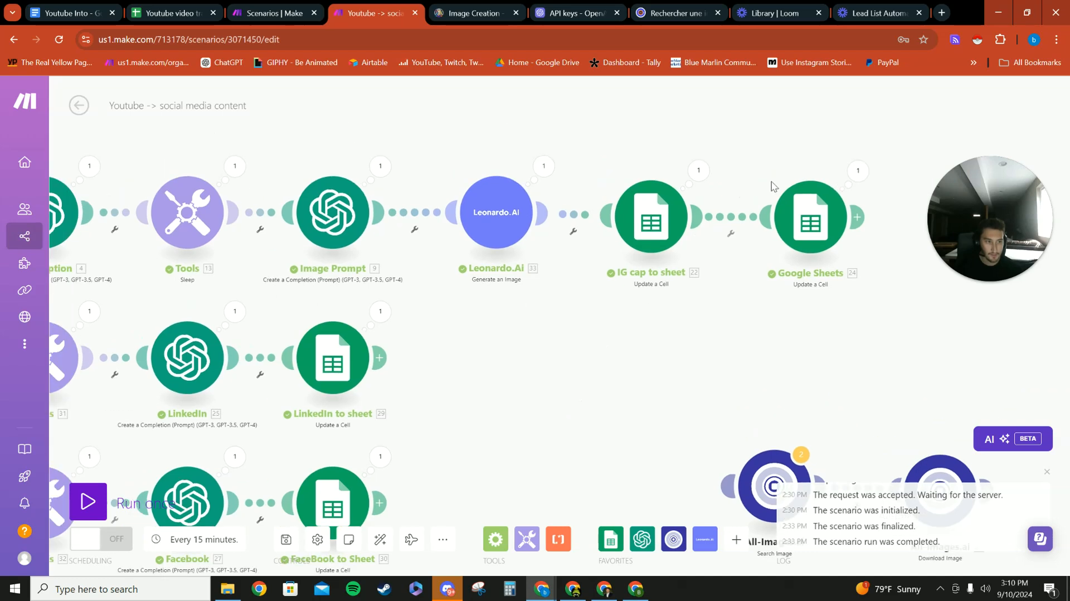
- Open the Google Sheets module at the end of the Leonardo.Ai branch and look at its Cell and Value mappings
{"action": "left_click", "coordinate": [810, 217]}
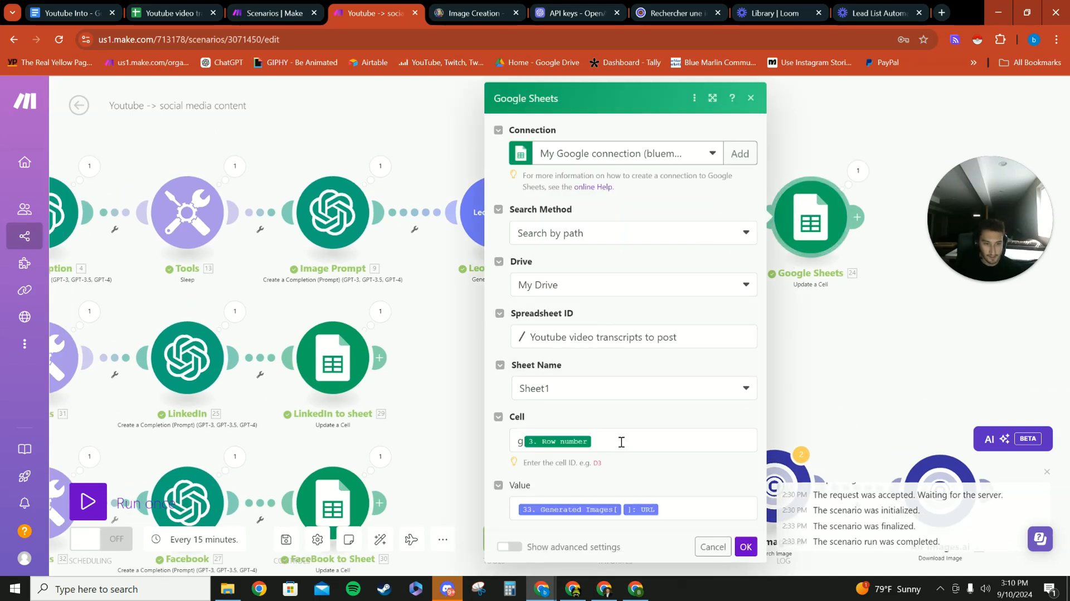
{"action": "left_click", "coordinate": [621, 442]}
{"action": "left_click", "coordinate": [676, 509]}
{"action": "left_click_drag", "start_coordinate": [676, 508], "coordinate": [596, 512]}
{"action": "left_click", "coordinate": [597, 511]}
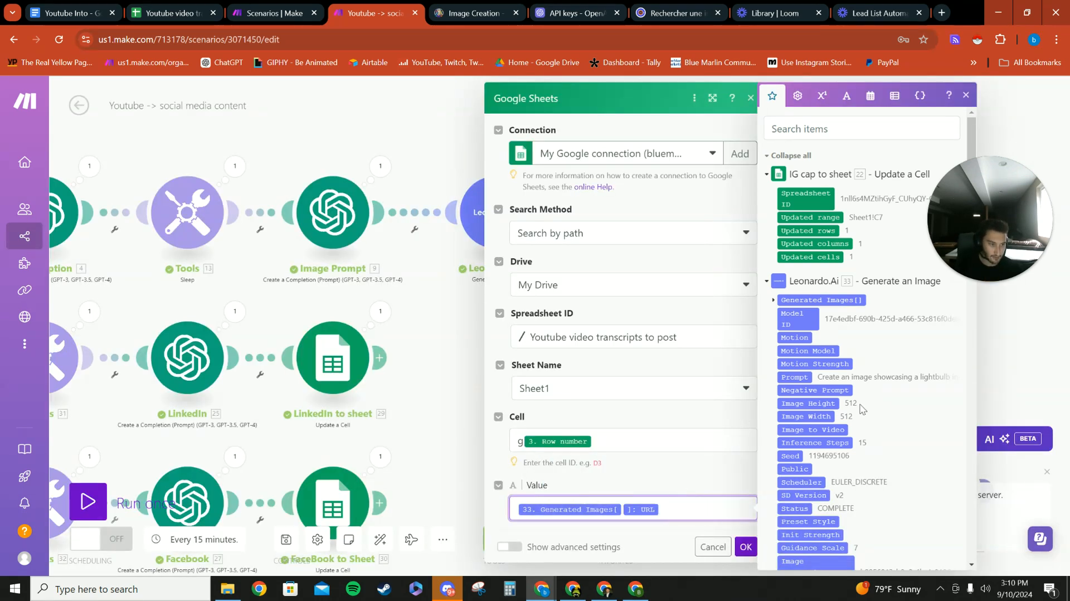
- Expand Leonardo.Ai's Generated Images[] to examine the URL item behind the Value mapping, and confirm the module settings
{"action": "scroll", "coordinate": [861, 409], "scroll_direction": "down", "scroll_amount": 3}
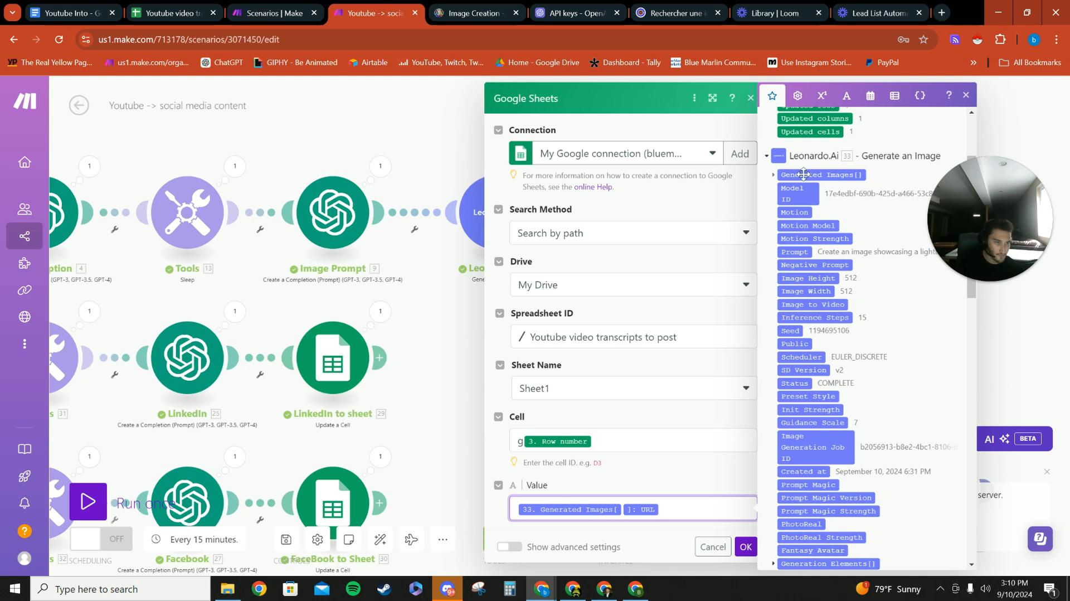
{"action": "scroll", "coordinate": [852, 425], "scroll_direction": "down", "scroll_amount": 2}
{"action": "scroll", "coordinate": [813, 279], "scroll_direction": "up", "scroll_amount": 2}
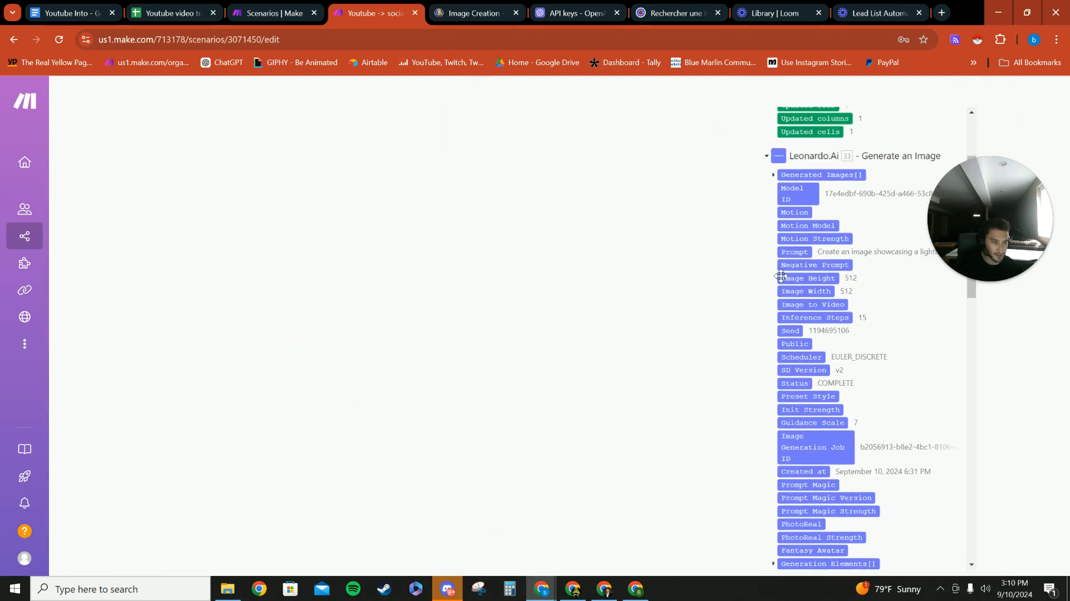
{"action": "left_click", "coordinate": [773, 176]}
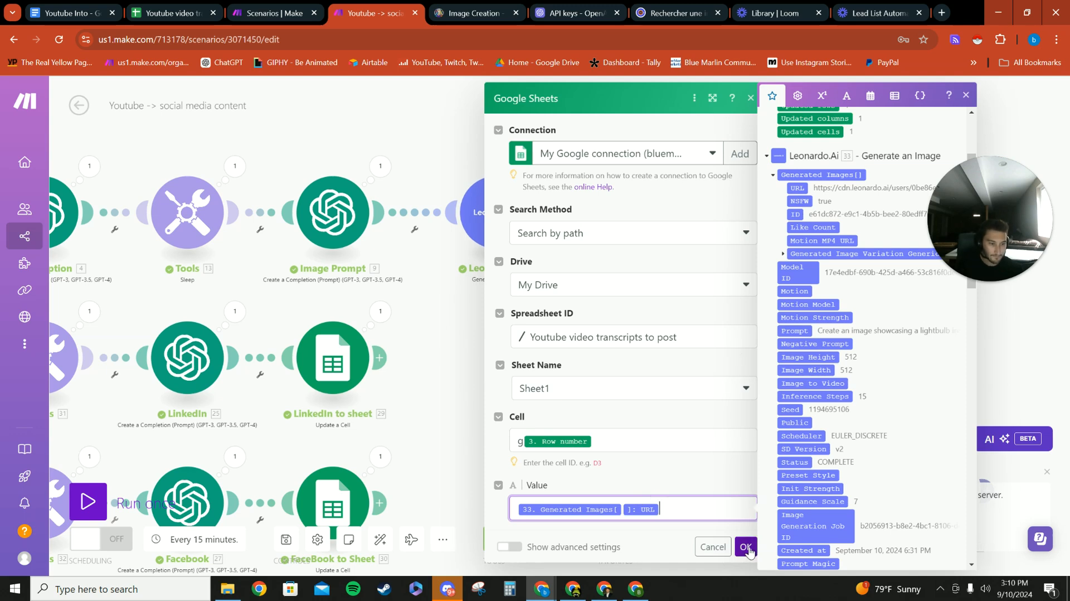
{"action": "left_click", "coordinate": [746, 547]}
- Switch to the Youtube video transcripts to post spreadsheet and open the Image URL link in row 3
{"action": "left_click", "coordinate": [167, 12]}
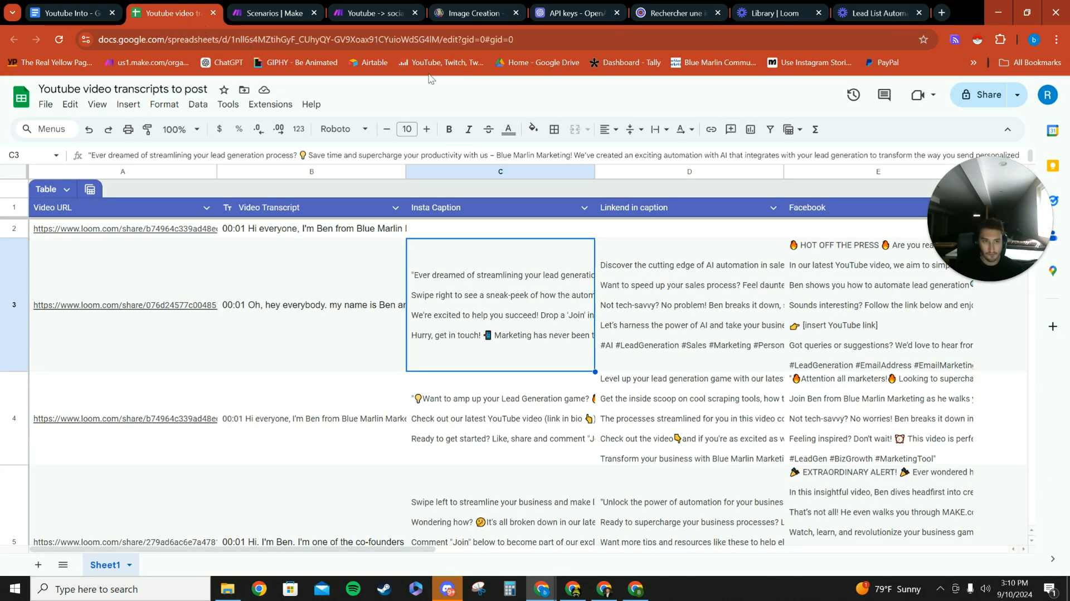
{"action": "left_click_drag", "start_coordinate": [995, 200], "coordinate": [195, 227]}
{"action": "left_click_drag", "start_coordinate": [418, 549], "coordinate": [617, 549]}
{"action": "left_click", "coordinate": [630, 281]}
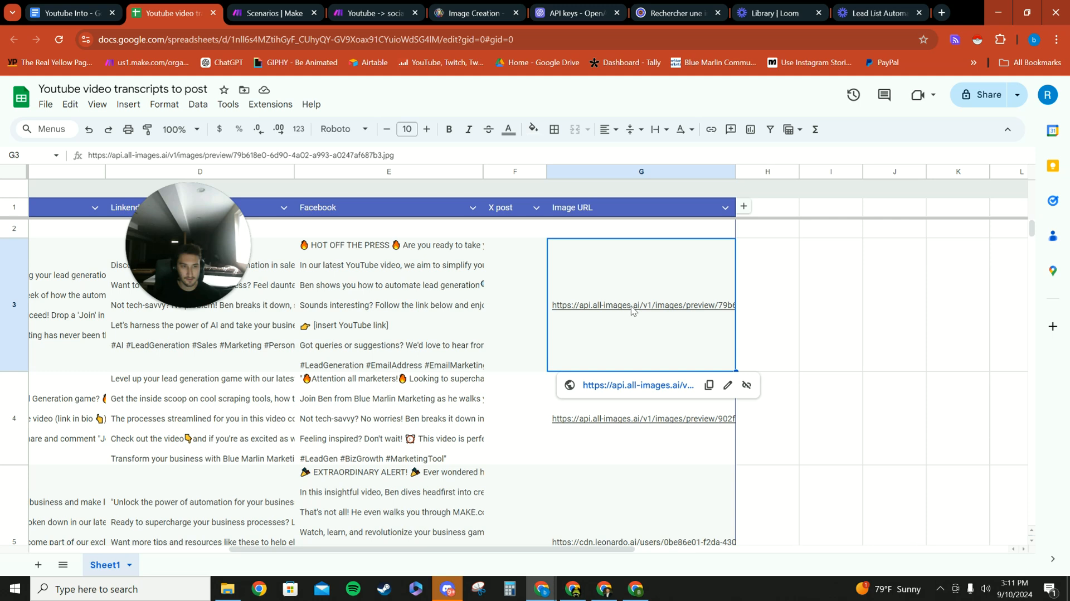
{"action": "left_click", "coordinate": [633, 385]}
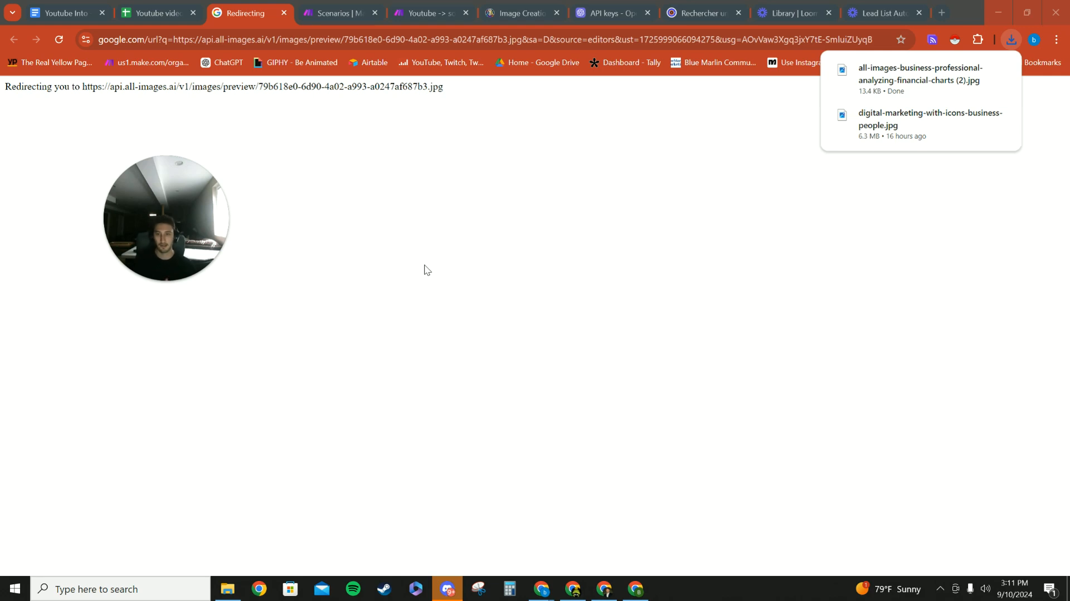
- View the downloaded all-images-business-professional-analyzing-financial-charts (2).jpg, and close both the image and the redirect page
{"action": "left_click", "coordinate": [894, 87]}
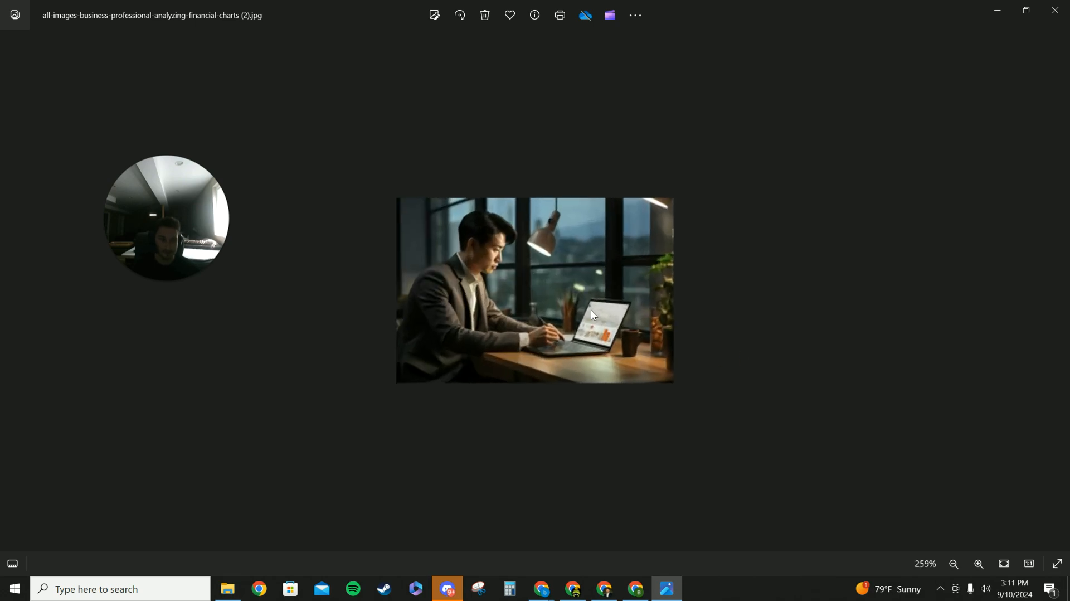
{"action": "scroll", "coordinate": [516, 300], "scroll_direction": "up", "scroll_amount": 3}
{"action": "scroll", "coordinate": [507, 310], "scroll_direction": "down", "scroll_amount": 1}
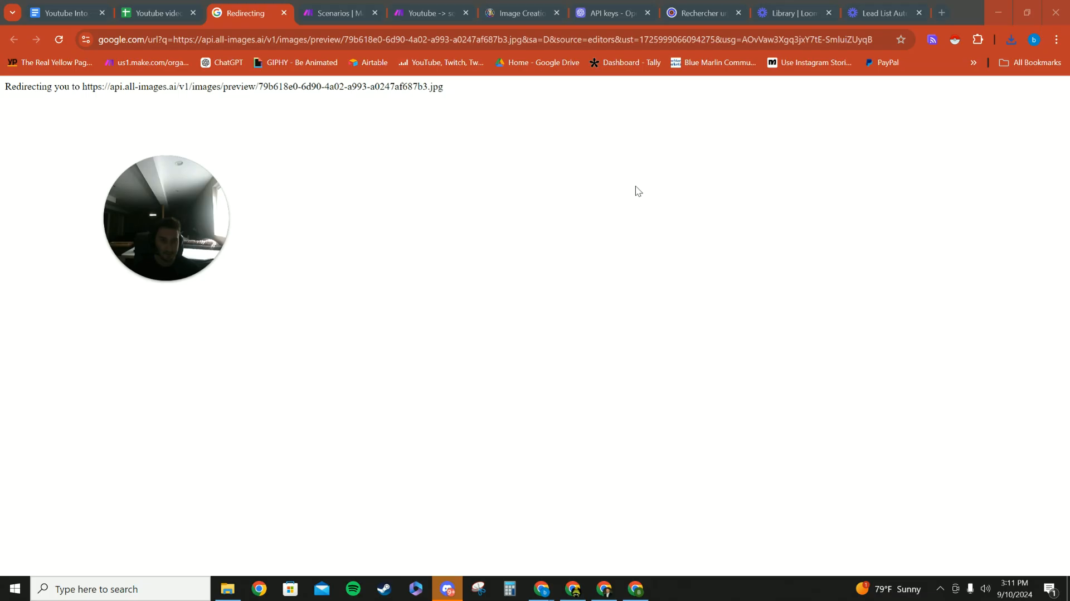
{"action": "left_click", "coordinate": [284, 12]}
- Look through the remaining Image URL entries and open the Leonardo image link in row 6
{"action": "scroll", "coordinate": [650, 356], "scroll_direction": "down", "scroll_amount": 3}
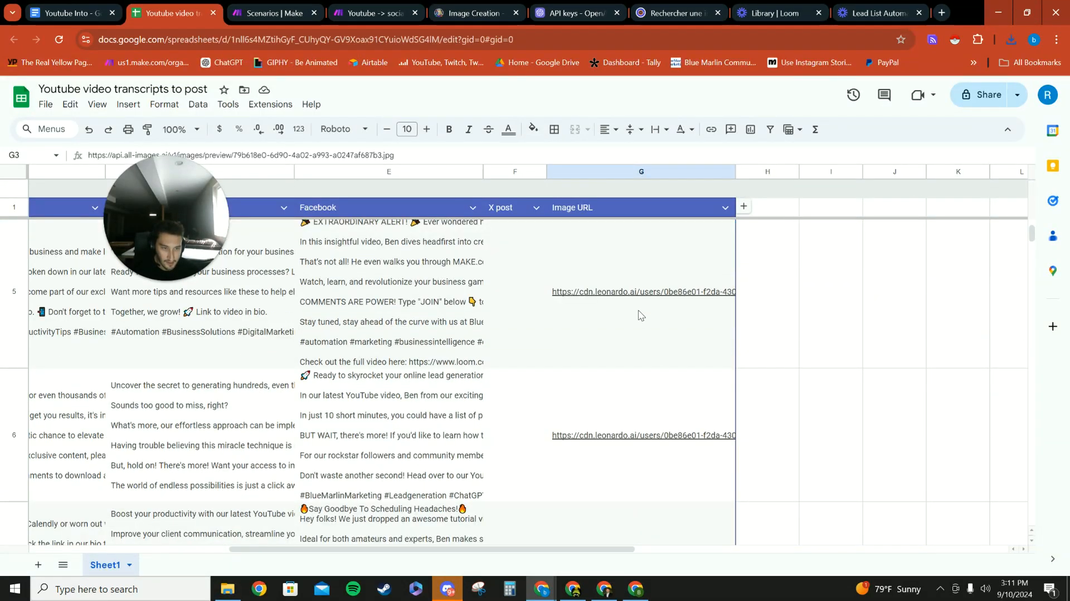
{"action": "left_click", "coordinate": [635, 295]}
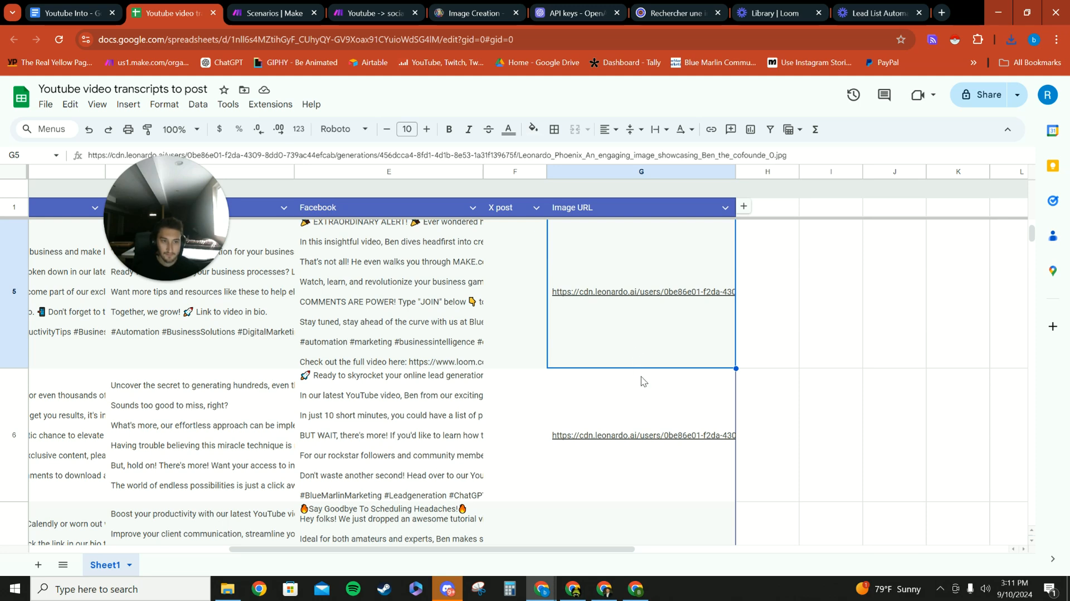
{"action": "scroll", "coordinate": [713, 357], "scroll_direction": "up", "scroll_amount": 3}
{"action": "left_click", "coordinate": [663, 334]}
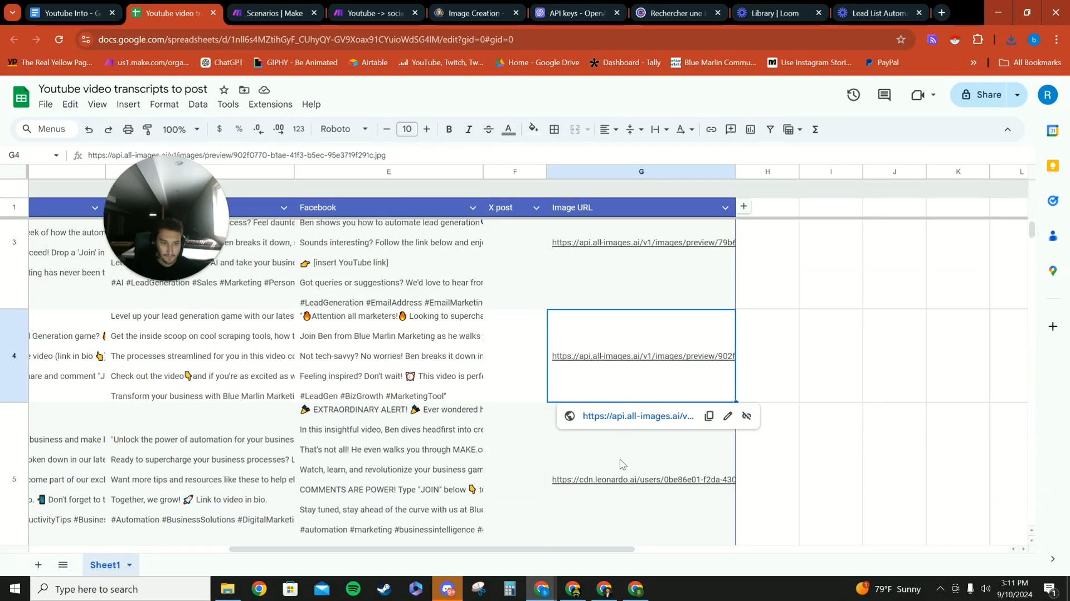
{"action": "scroll", "coordinate": [624, 445], "scroll_direction": "down", "scroll_amount": 5}
{"action": "left_click", "coordinate": [629, 390]}
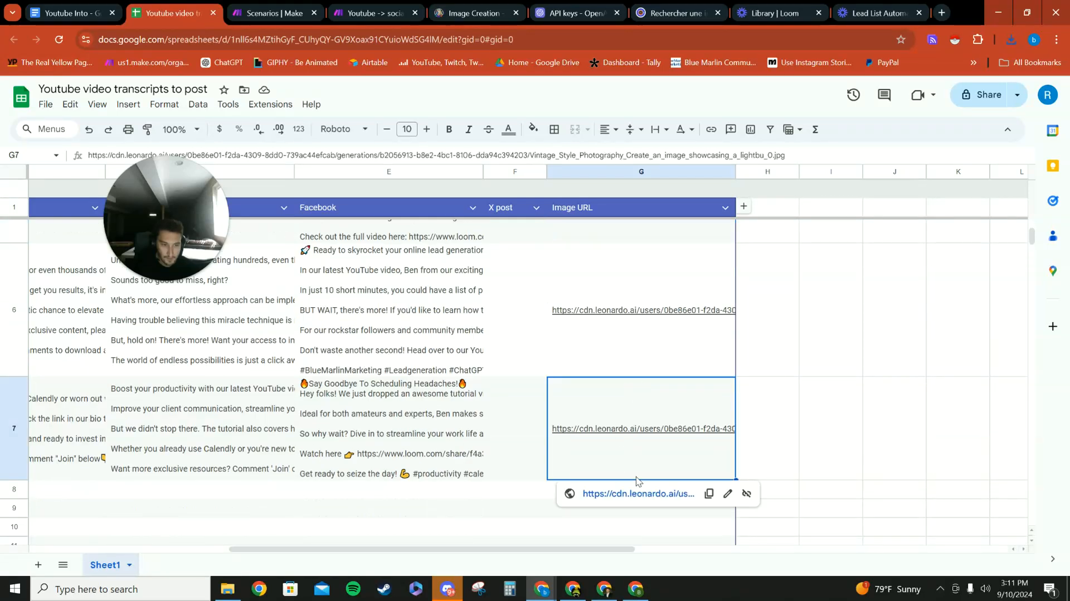
{"action": "key", "text": "Up"}
{"action": "left_click", "coordinate": [627, 389]}
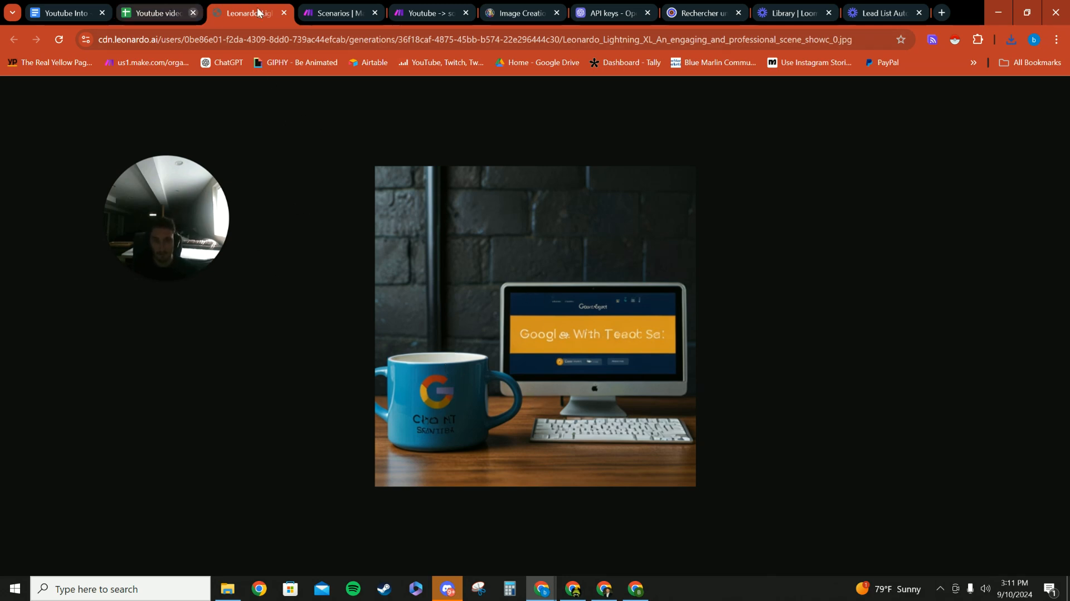
- Close the row 6 image, view the Leonardo image linked in row 5 of the Image URL column, and close it
{"action": "left_click", "coordinate": [285, 13]}
{"action": "scroll", "coordinate": [607, 401], "scroll_direction": "up", "scroll_amount": 3}
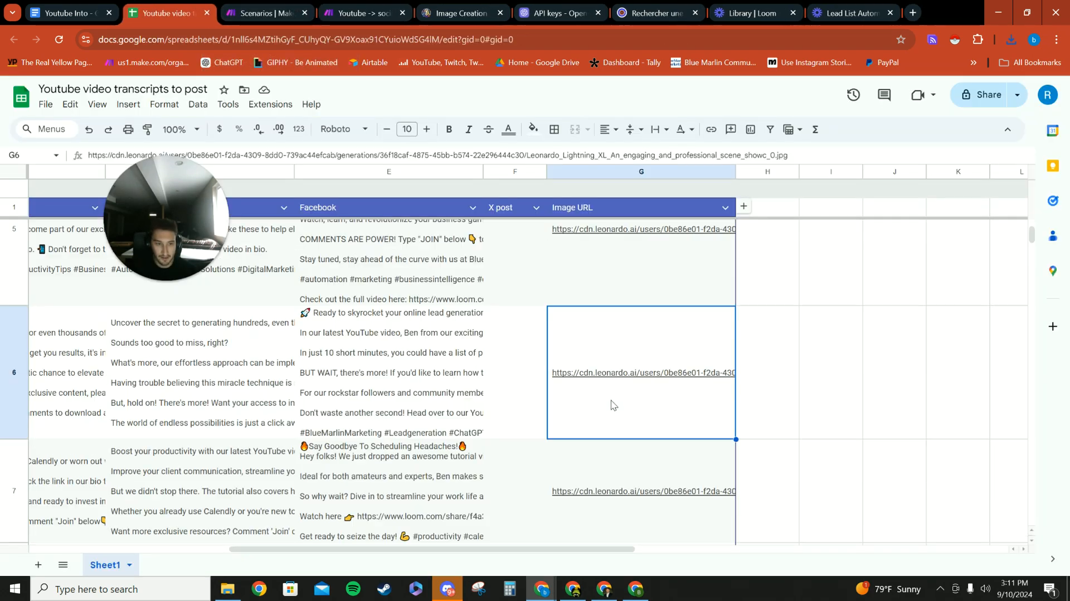
{"action": "left_click", "coordinate": [601, 405]}
{"action": "left_click", "coordinate": [635, 445]}
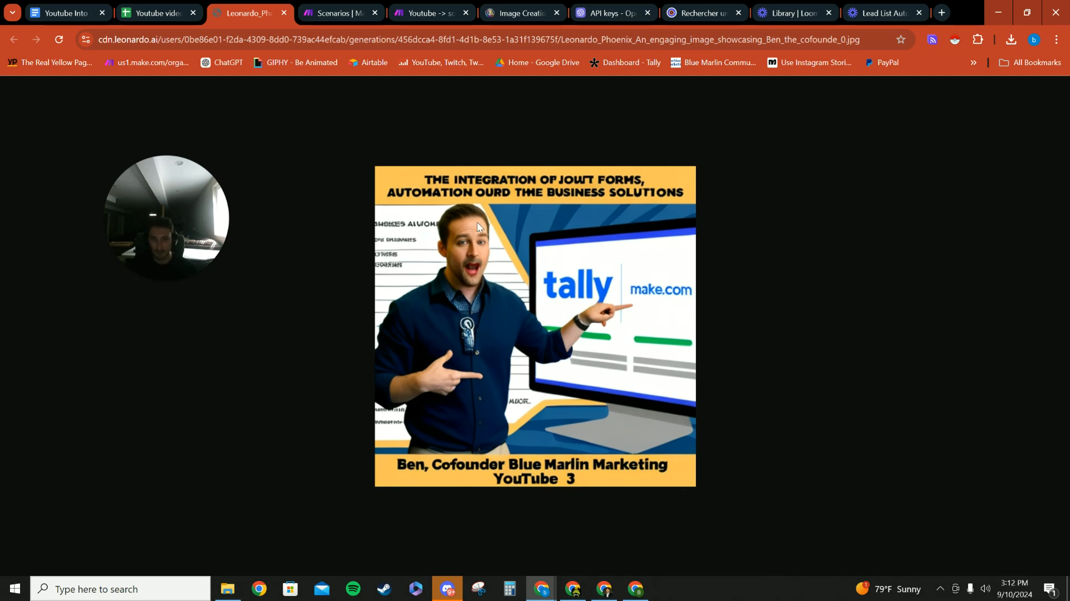
{"action": "left_click", "coordinate": [283, 14]}
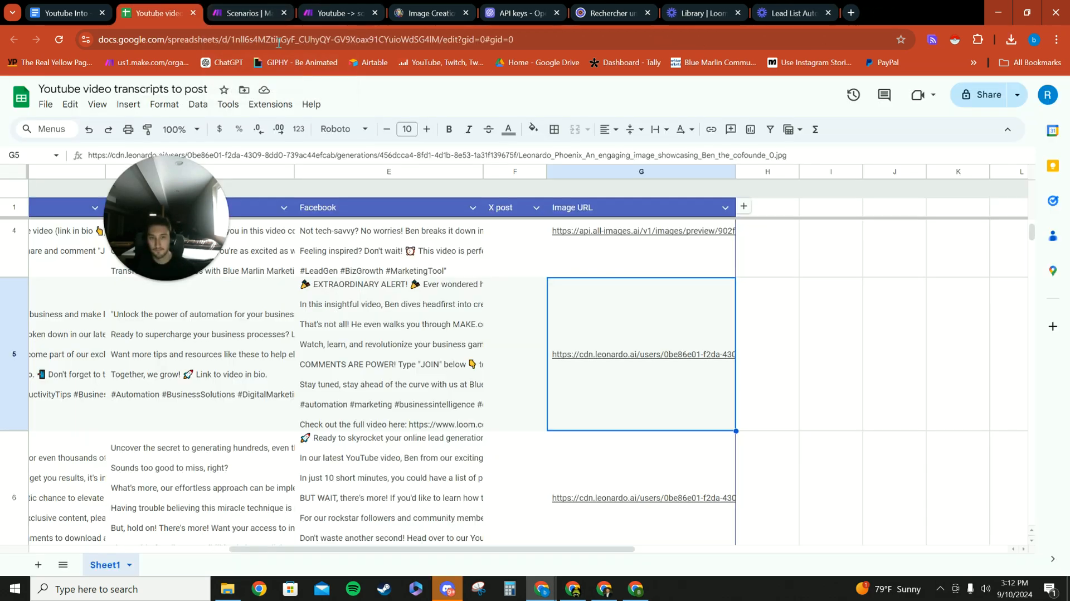
- Switch to the Youtube -> social media content scenario in Make and check the Sleep delay on the second router branch
{"action": "left_click", "coordinate": [240, 13]}
{"action": "left_click", "coordinate": [334, 13]}
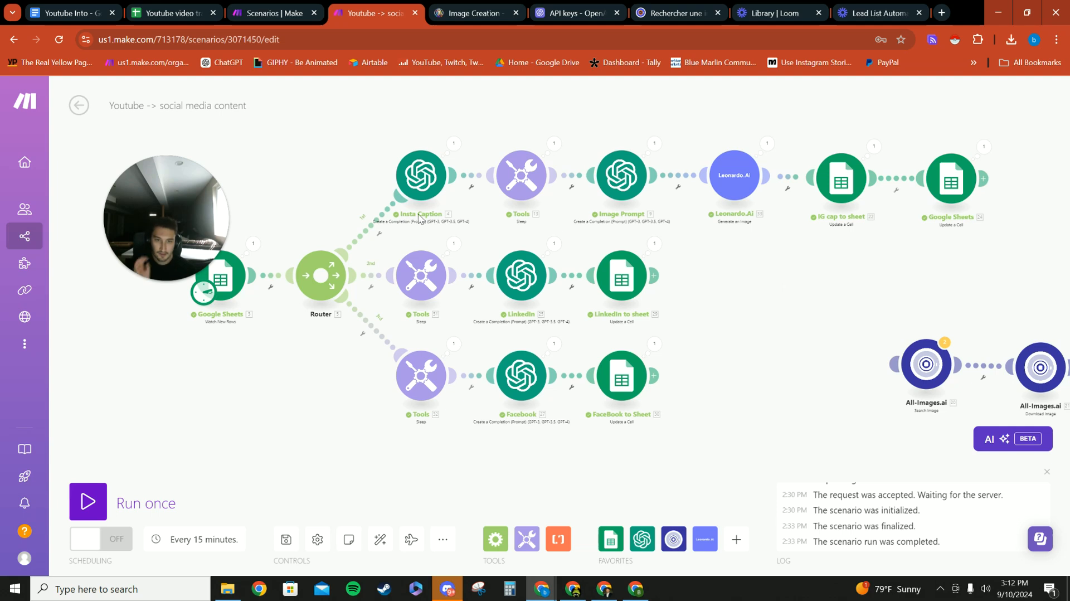
{"action": "scroll", "coordinate": [365, 276], "scroll_direction": "up", "scroll_amount": 2}
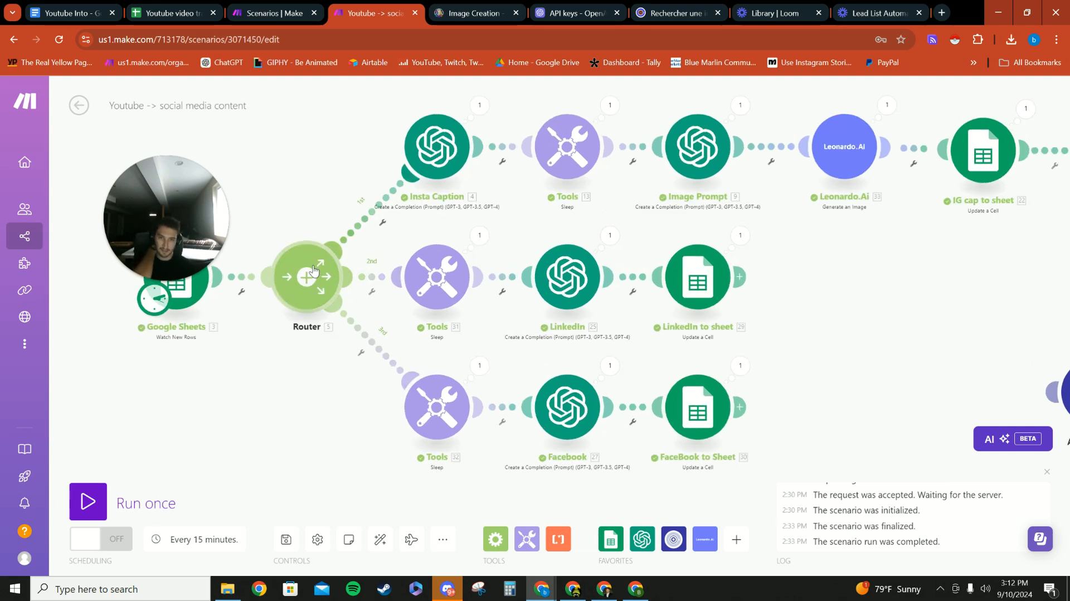
{"action": "left_click", "coordinate": [431, 282]}
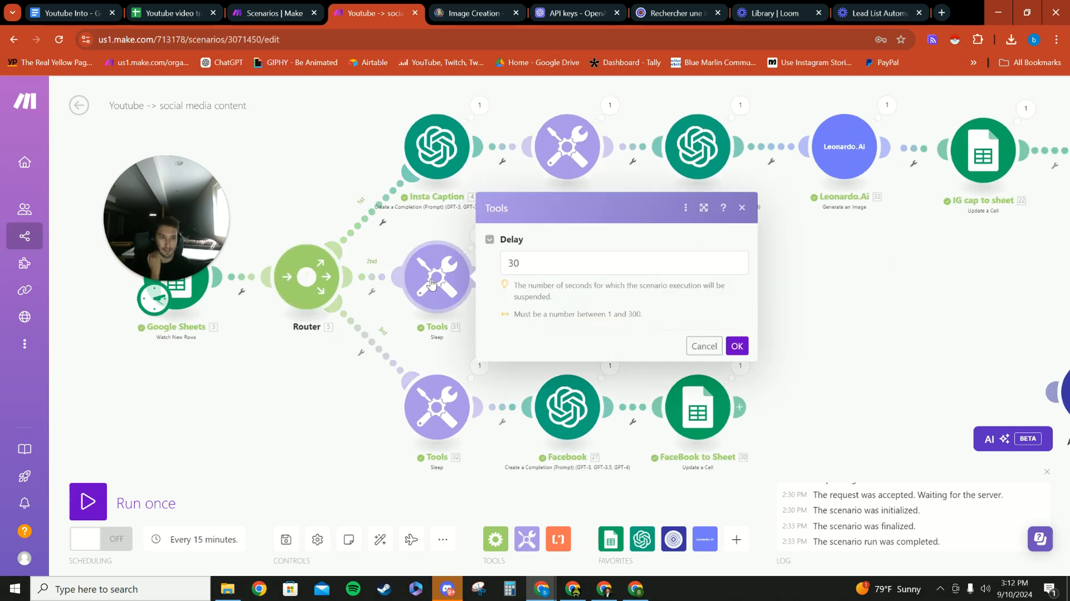
{"action": "left_click", "coordinate": [802, 339]}
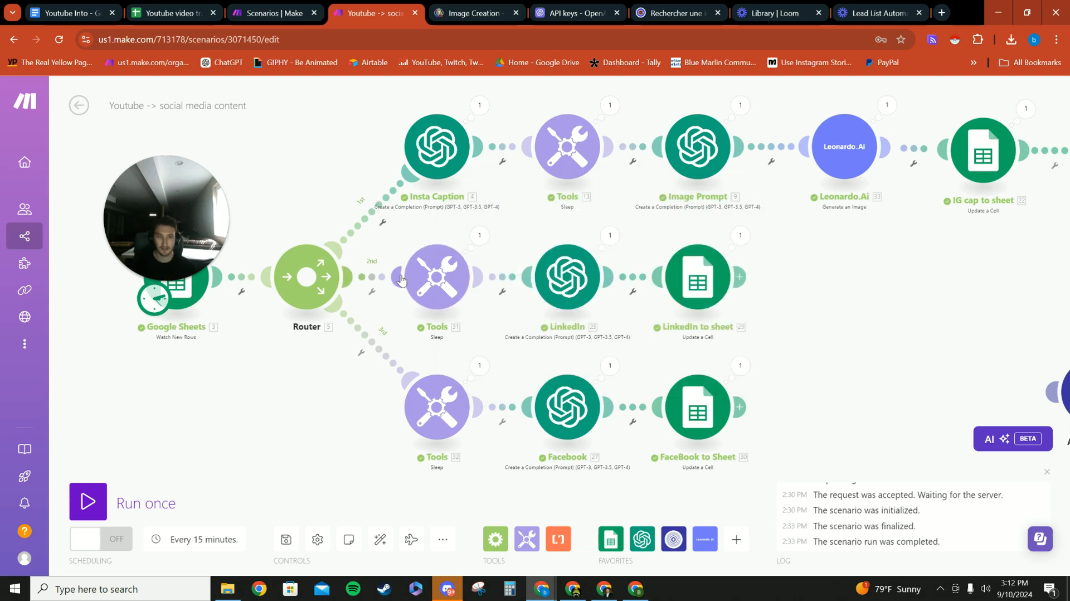
- Open the LinkedIn OpenAI module and review its connection, method, model and message role settings
{"action": "left_click_drag", "start_coordinate": [838, 262], "coordinate": [747, 260]}
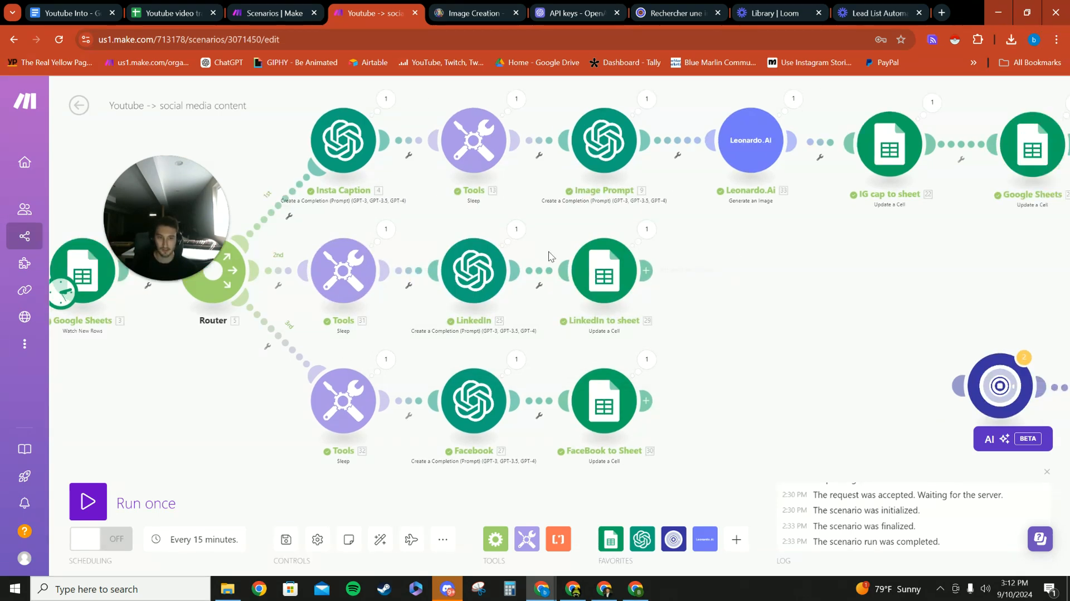
{"action": "left_click", "coordinate": [461, 266]}
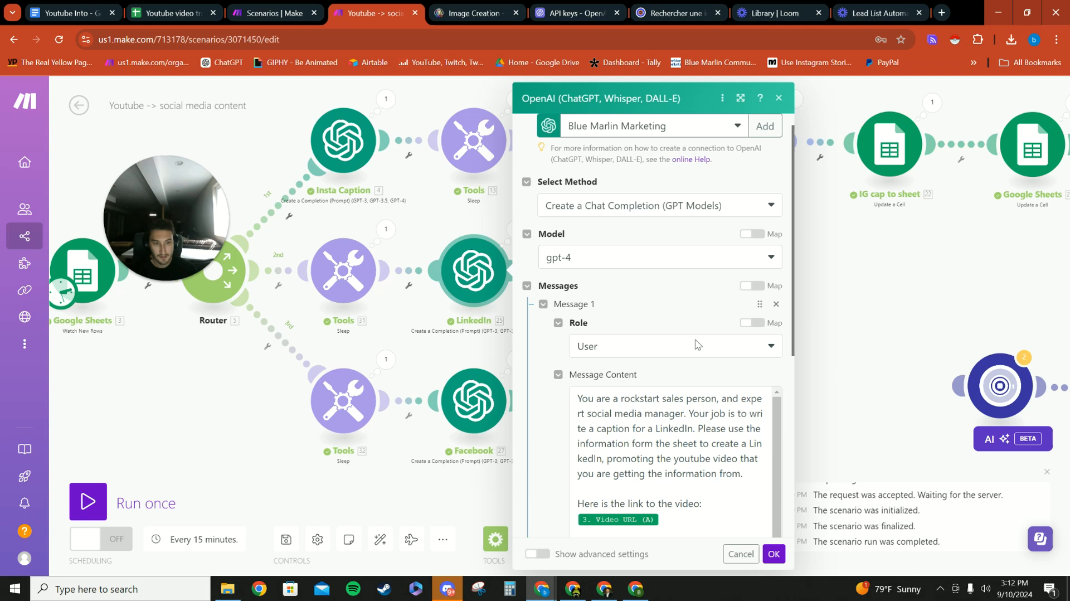
{"action": "scroll", "coordinate": [600, 259], "scroll_direction": "up", "scroll_amount": 1}
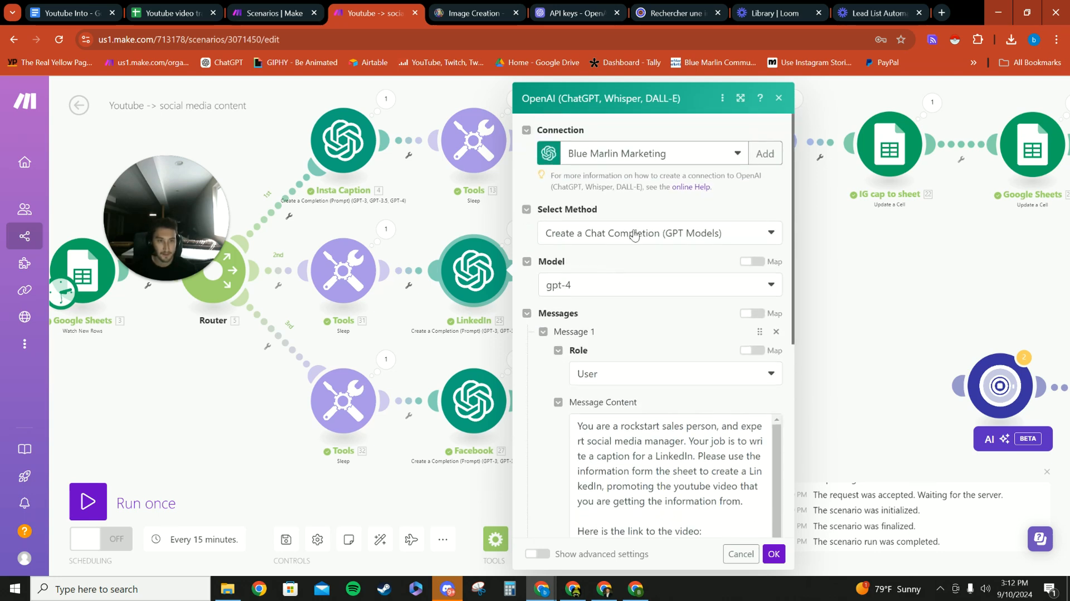
{"action": "scroll", "coordinate": [653, 268], "scroll_direction": "down", "scroll_amount": 2}
{"action": "scroll", "coordinate": [656, 333], "scroll_direction": "down", "scroll_amount": 1}
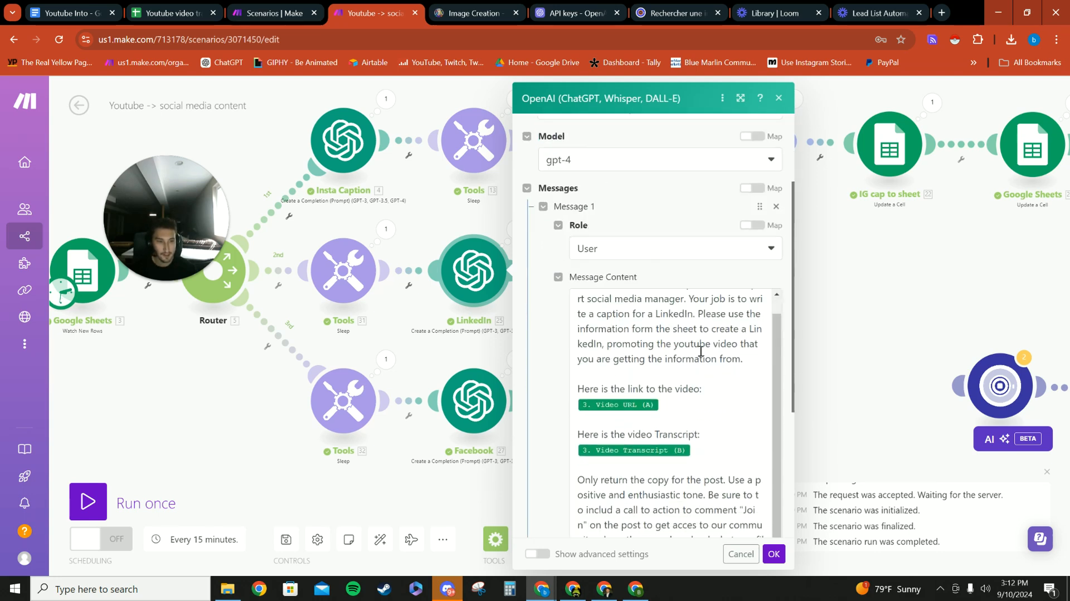
{"action": "scroll", "coordinate": [696, 350], "scroll_direction": "up", "scroll_amount": 1}
- Examine the Video URL (A) and Video Transcript (B) mappings, closing instructions and Max Tokens of the LinkedIn prompt, and confirm the module
{"action": "left_click", "coordinate": [656, 331]}
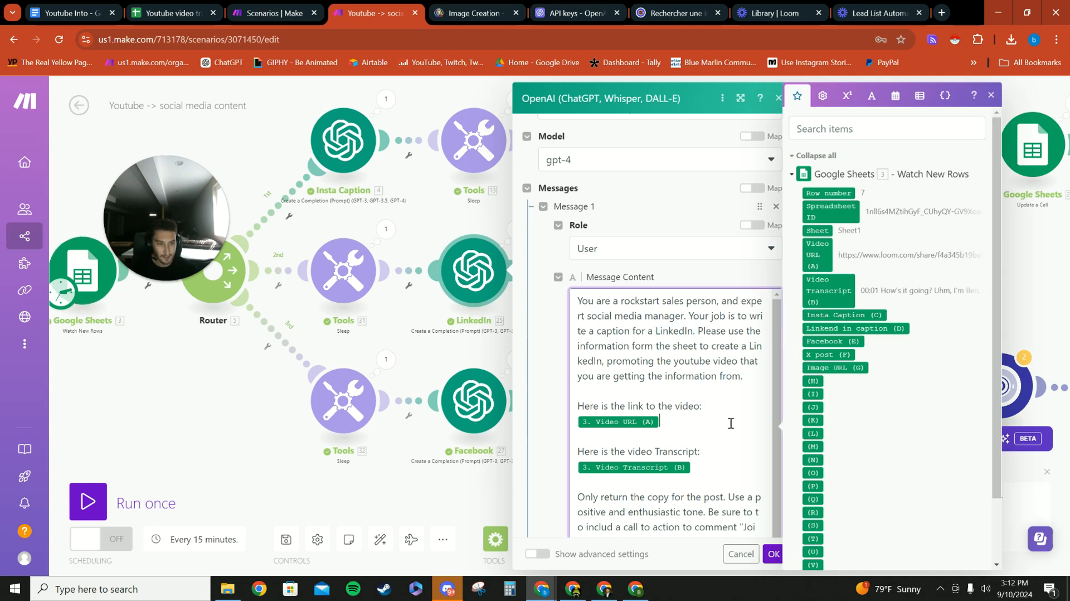
{"action": "scroll", "coordinate": [717, 397], "scroll_direction": "down", "scroll_amount": 1}
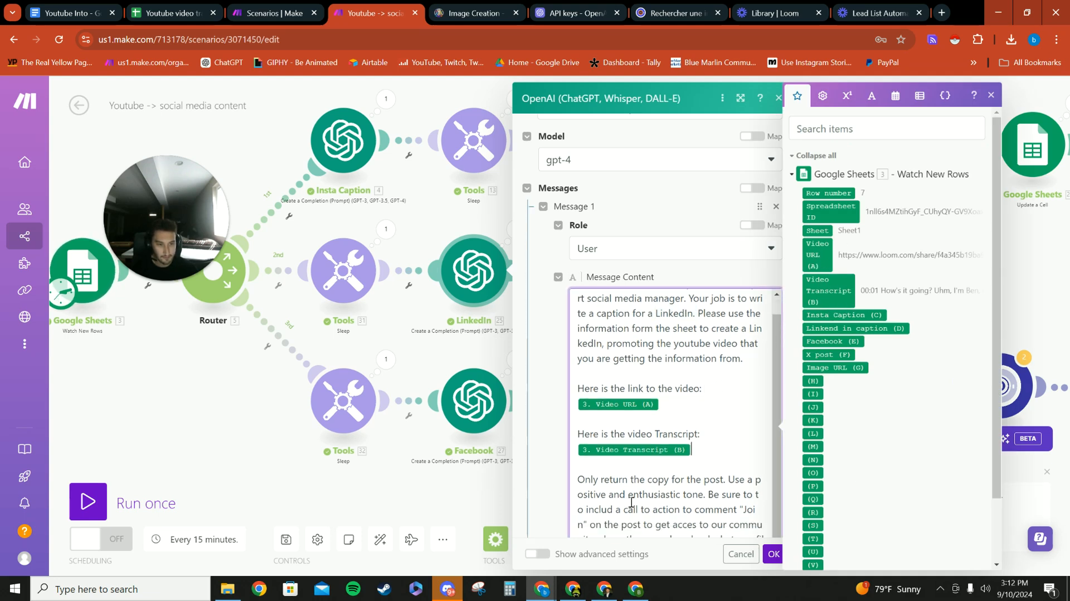
{"action": "left_click", "coordinate": [637, 468]}
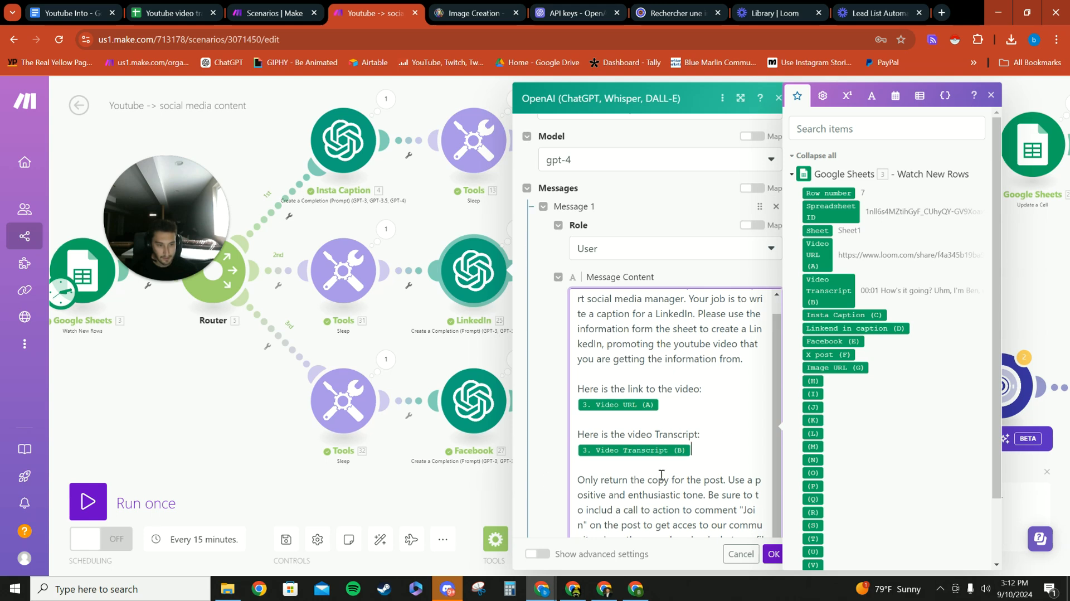
{"action": "left_click", "coordinate": [547, 467]}
{"action": "scroll", "coordinate": [605, 443], "scroll_direction": "down", "scroll_amount": 2}
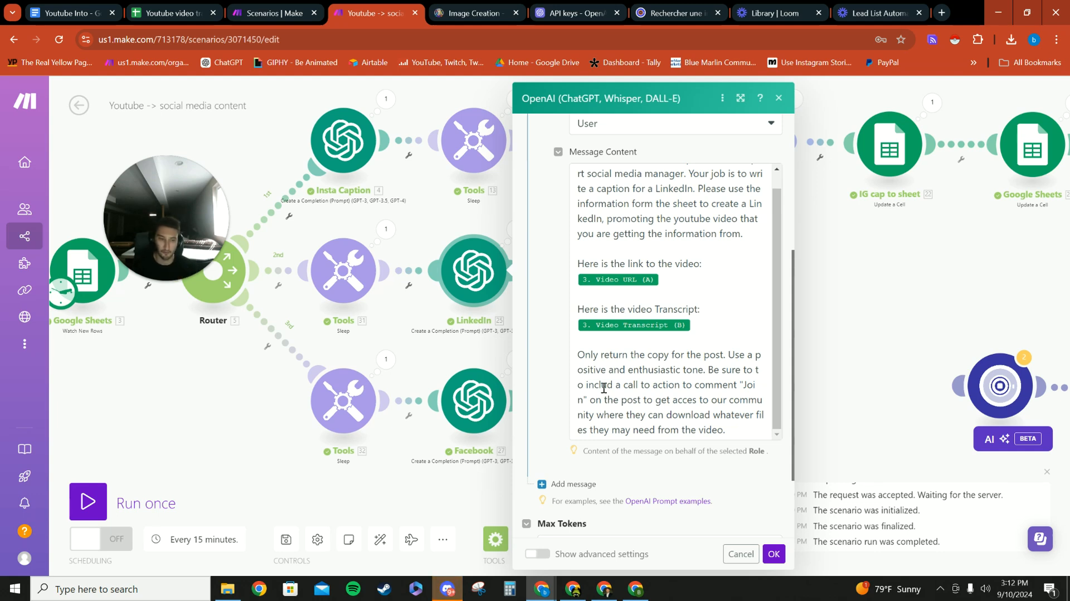
{"action": "scroll", "coordinate": [620, 448], "scroll_direction": "down", "scroll_amount": 2}
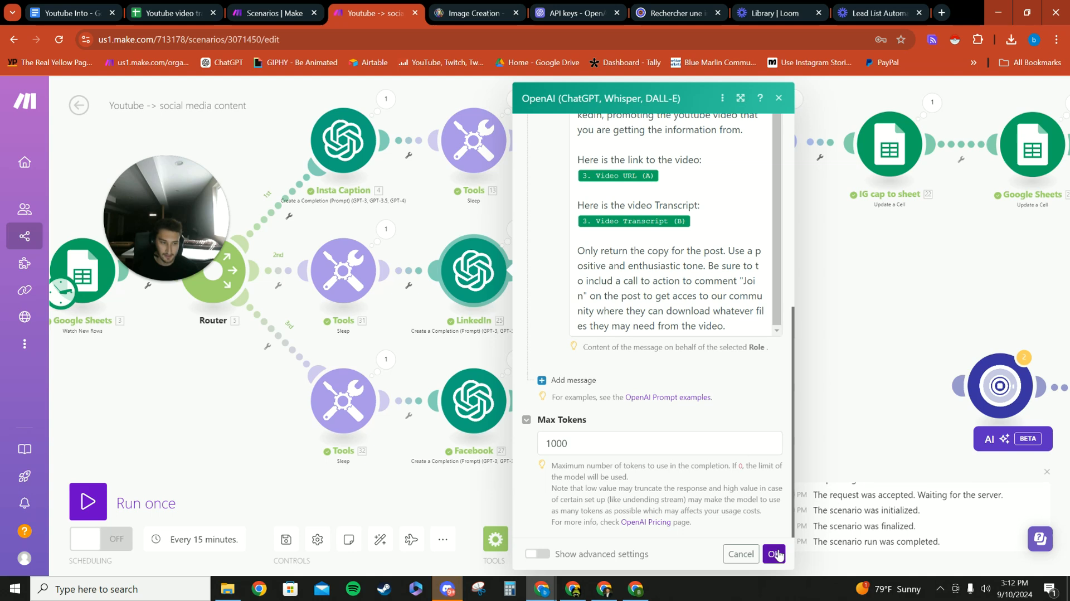
{"action": "left_click", "coordinate": [773, 553]}
- Open the LinkedIn to sheet module and check the Cell mapping of column d with Row number
{"action": "left_click", "coordinate": [606, 278]}
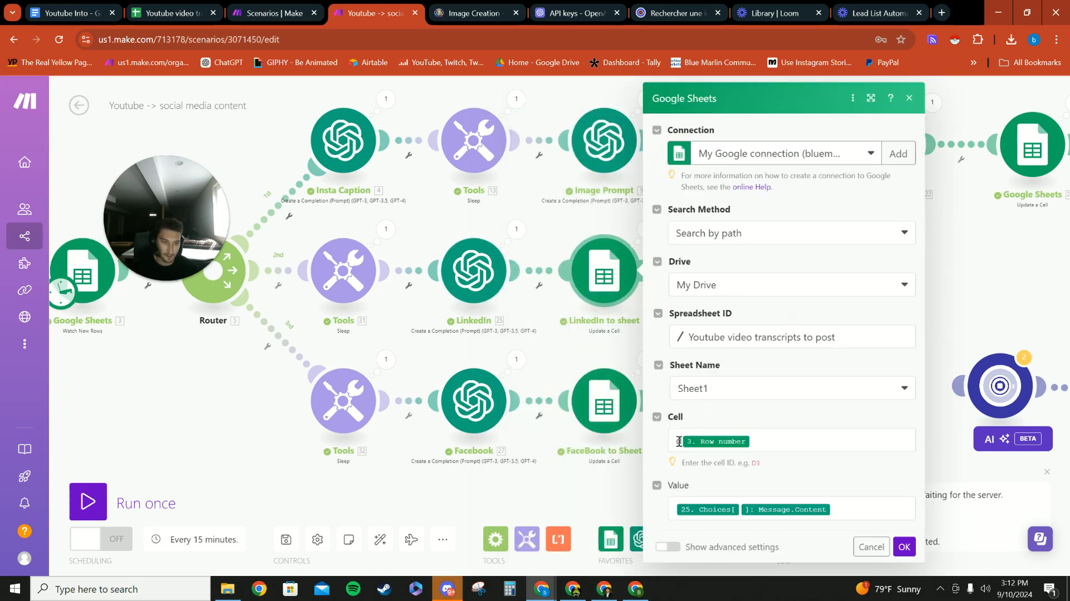
{"action": "left_click", "coordinate": [679, 441]}
{"action": "type", "text": "d"}
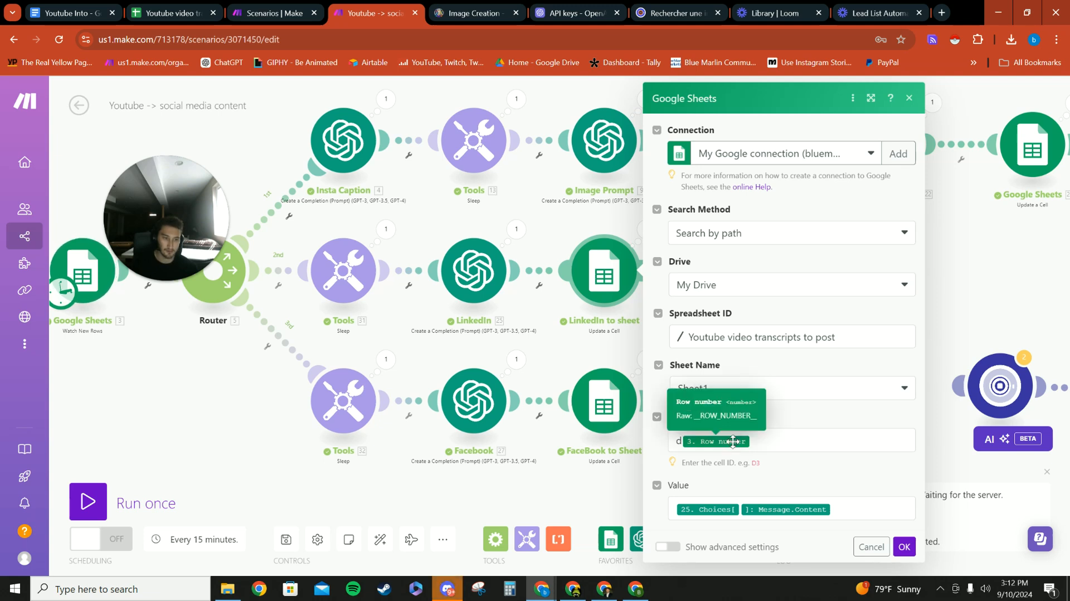
- Switch to the Youtube video transcripts to post spreadsheet and look through the Linkend in caption entries in rows 3, 4 and 6
{"action": "left_click", "coordinate": [187, 13]}
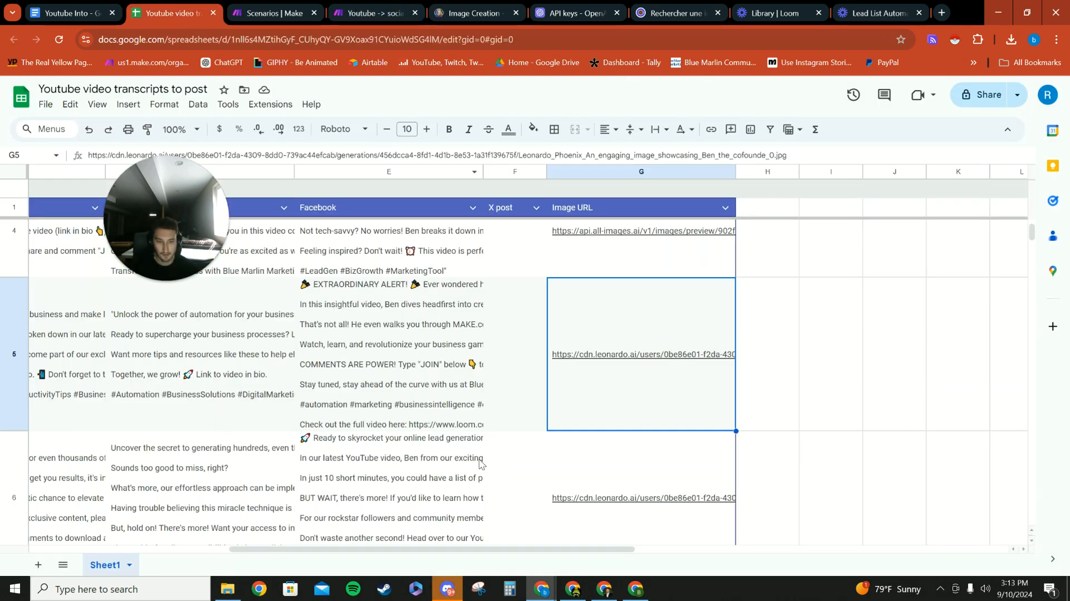
{"action": "scroll", "coordinate": [476, 546], "scroll_direction": "left", "scroll_amount": 5}
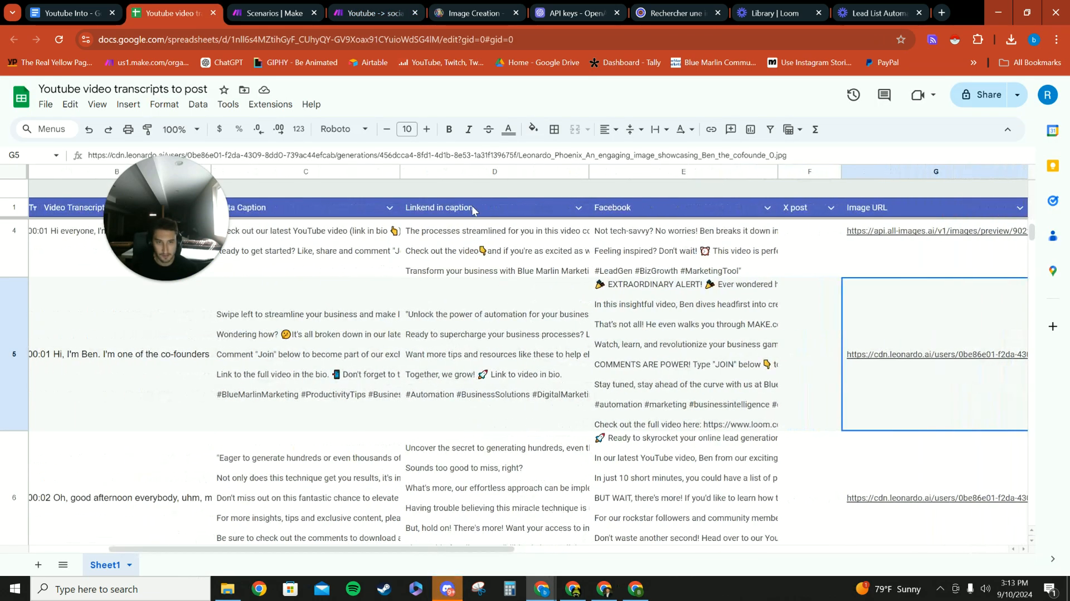
{"action": "scroll", "coordinate": [488, 301], "scroll_direction": "up", "scroll_amount": 3}
{"action": "left_click", "coordinate": [493, 350]}
{"action": "scroll", "coordinate": [502, 372], "scroll_direction": "down", "scroll_amount": 1}
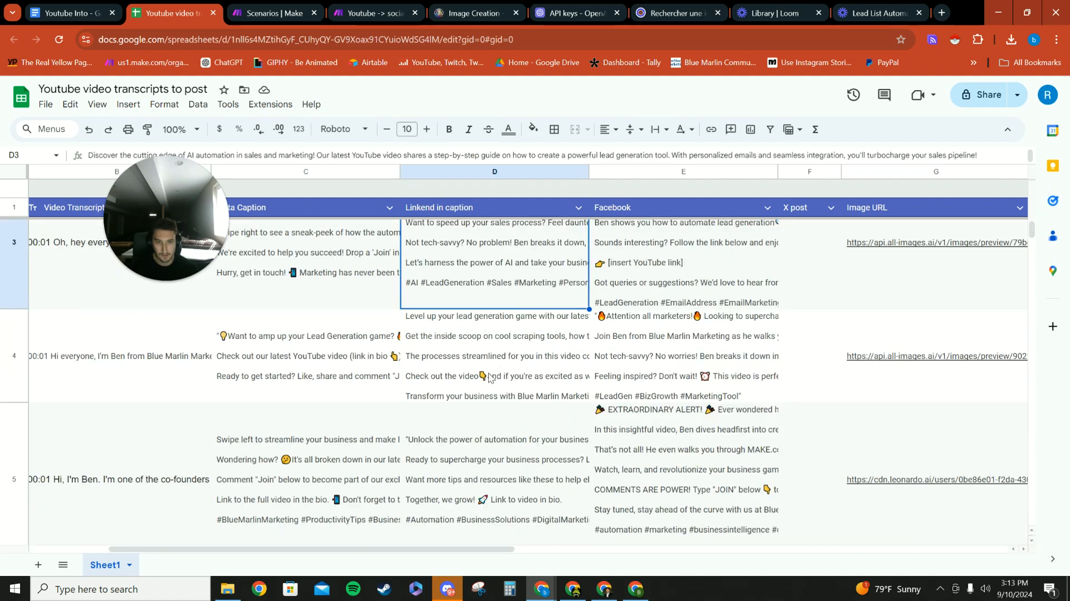
{"action": "left_click", "coordinate": [489, 373]}
{"action": "scroll", "coordinate": [497, 418], "scroll_direction": "down", "scroll_amount": 3}
{"action": "left_click", "coordinate": [500, 431]}
{"action": "scroll", "coordinate": [499, 432], "scroll_direction": "up", "scroll_amount": 4}
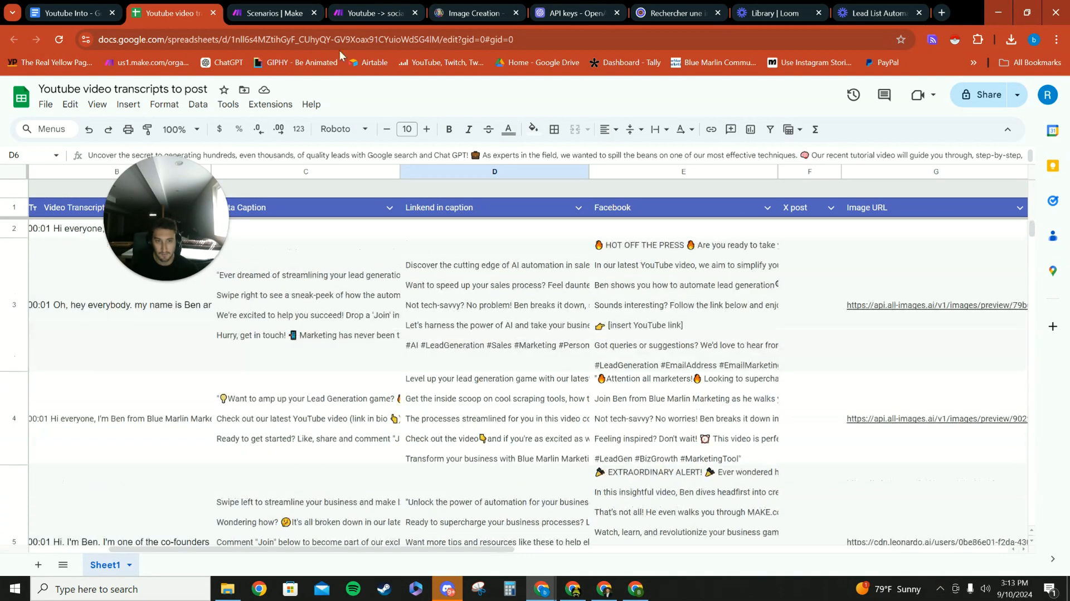
- Return to the Make scenario, close the LinkedIn to sheet settings, and check the Sleep delay on the third router branch
{"action": "left_click", "coordinate": [371, 12]}
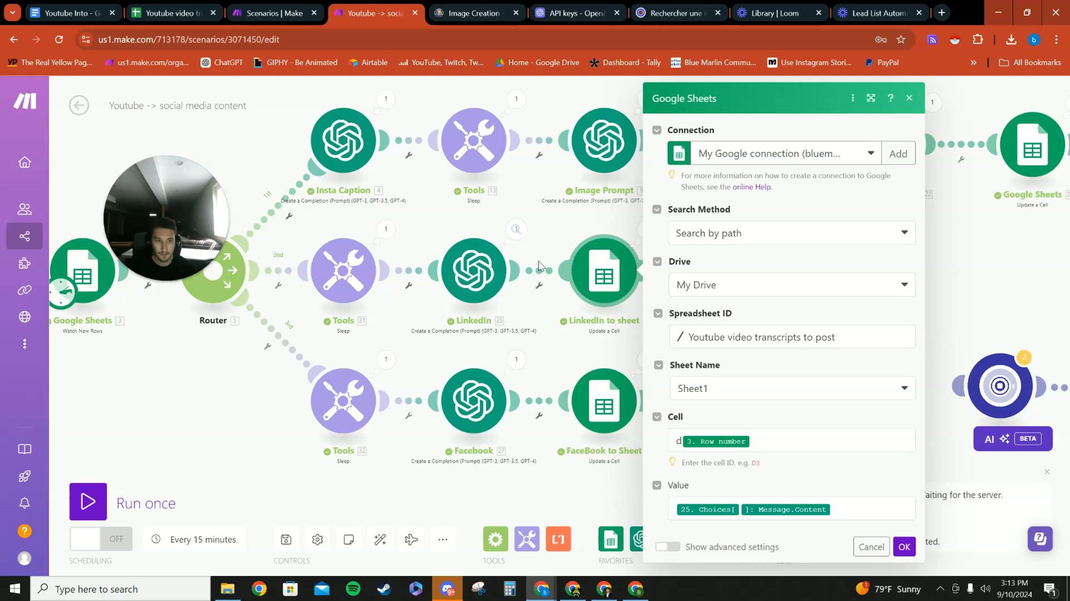
{"action": "left_click", "coordinate": [566, 337]}
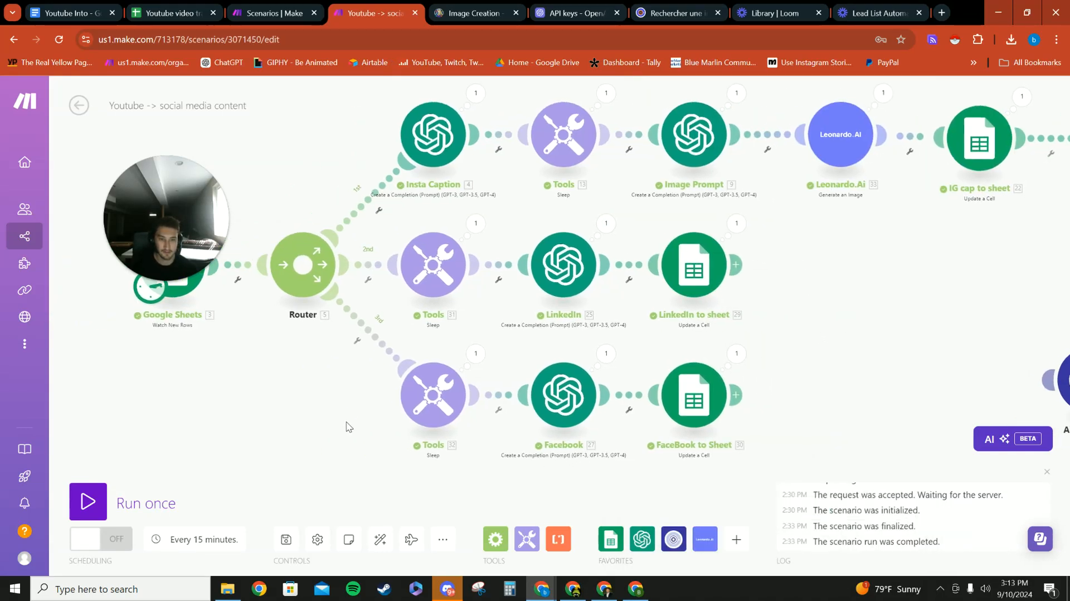
{"action": "left_click", "coordinate": [414, 392]}
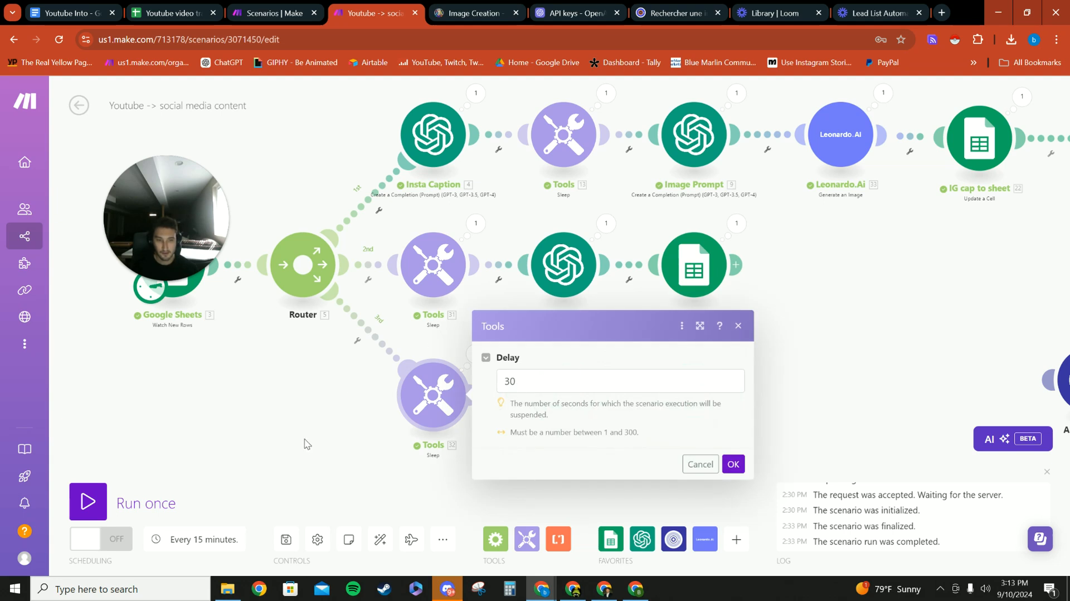
{"action": "left_click", "coordinate": [292, 411]}
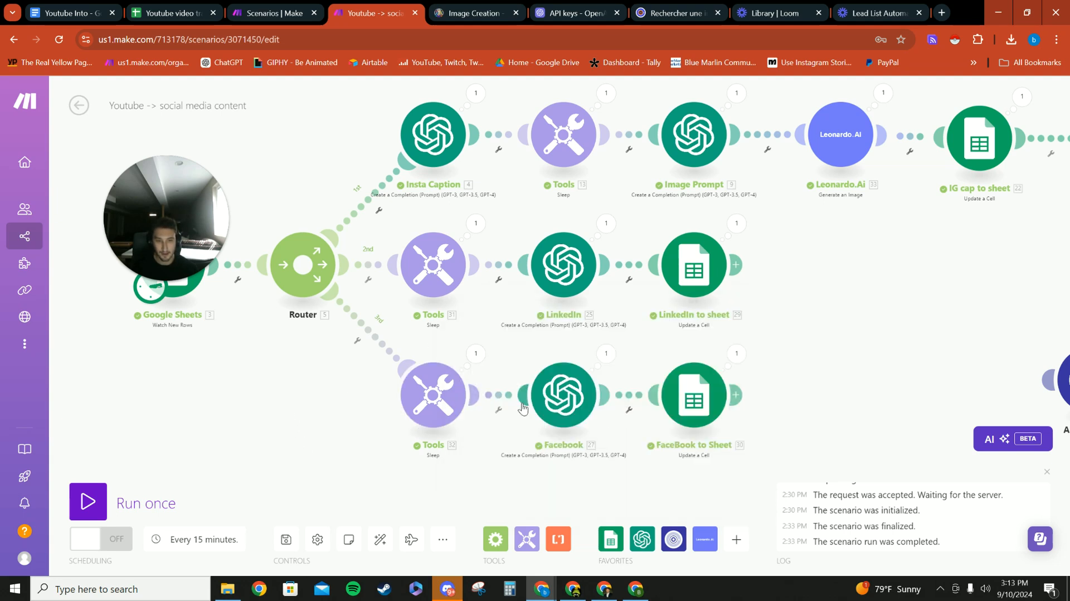
- Open the Facebook OpenAI module, review its prompt with the Video URL (A) and Video Transcript (B) mappings, and confirm the settings
{"action": "left_click", "coordinate": [565, 383]}
{"action": "scroll", "coordinate": [719, 405], "scroll_direction": "down", "scroll_amount": 3}
{"action": "scroll", "coordinate": [708, 390], "scroll_direction": "down", "scroll_amount": 3}
{"action": "scroll", "coordinate": [712, 299], "scroll_direction": "up", "scroll_amount": 3}
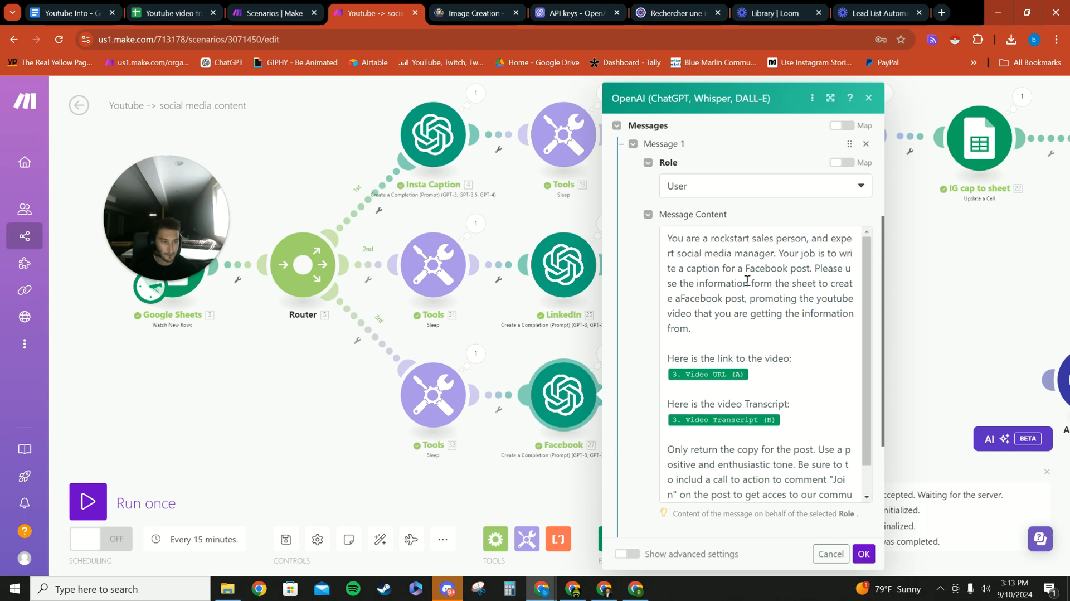
{"action": "scroll", "coordinate": [782, 285], "scroll_direction": "down", "scroll_amount": 5}
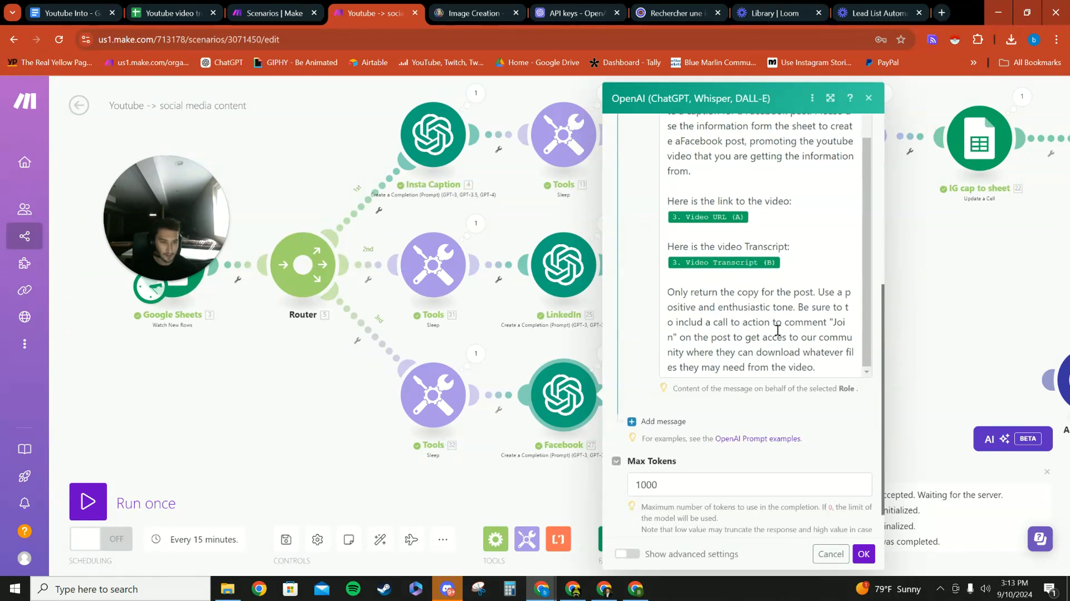
{"action": "scroll", "coordinate": [724, 386], "scroll_direction": "up", "scroll_amount": 3}
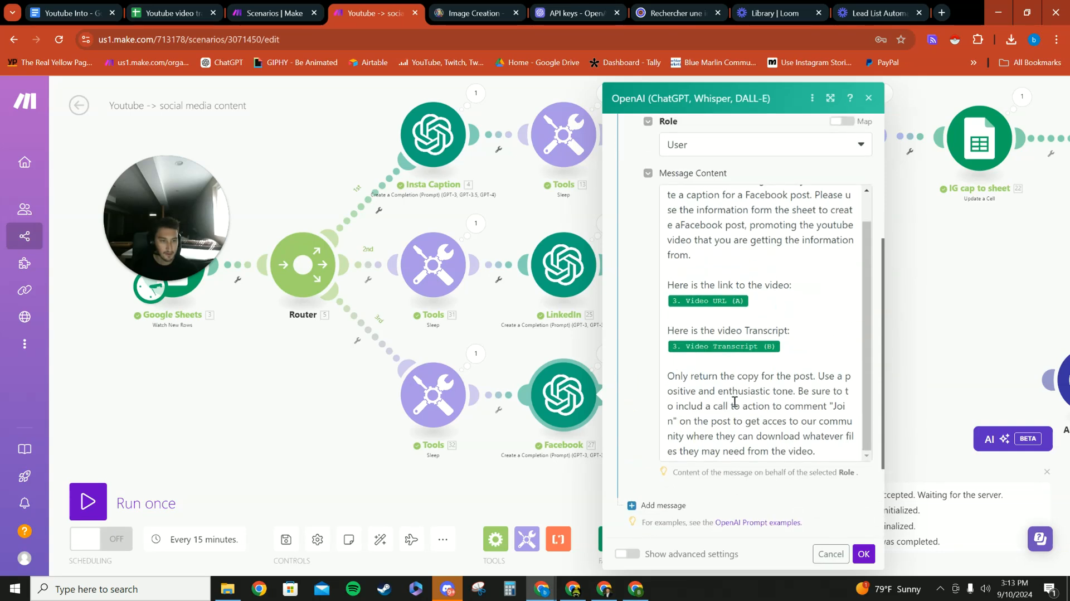
{"action": "scroll", "coordinate": [733, 269], "scroll_direction": "up", "scroll_amount": 1}
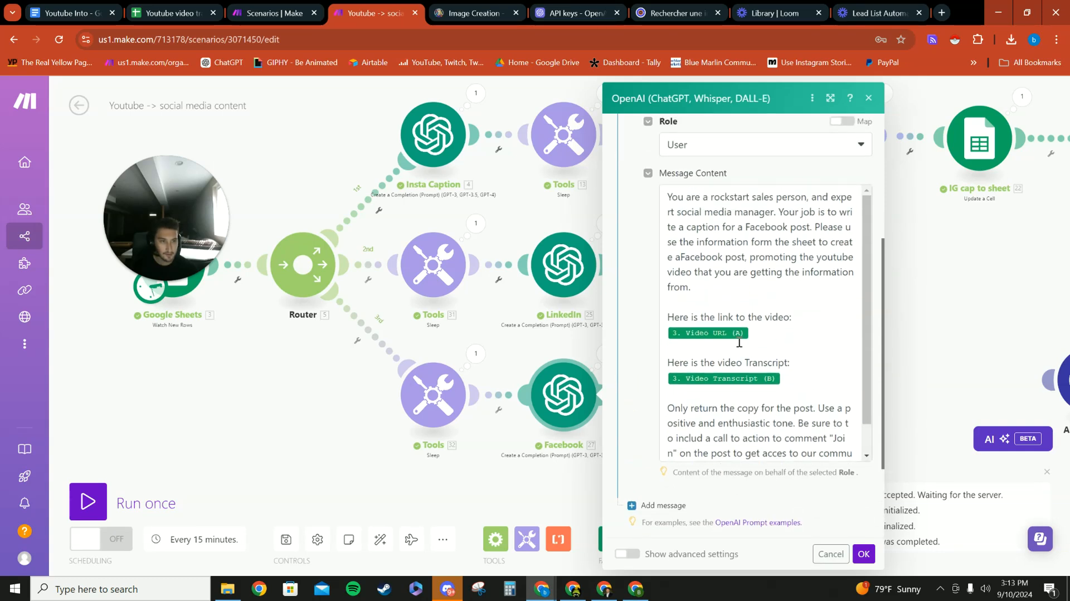
{"action": "left_click", "coordinate": [759, 331]}
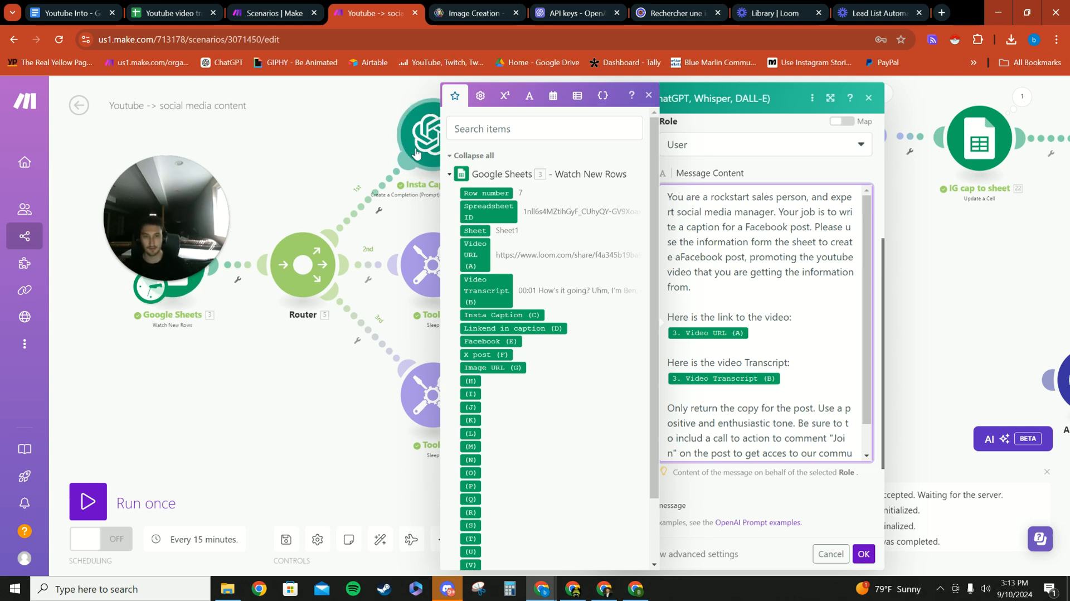
{"action": "left_click", "coordinate": [864, 553]}
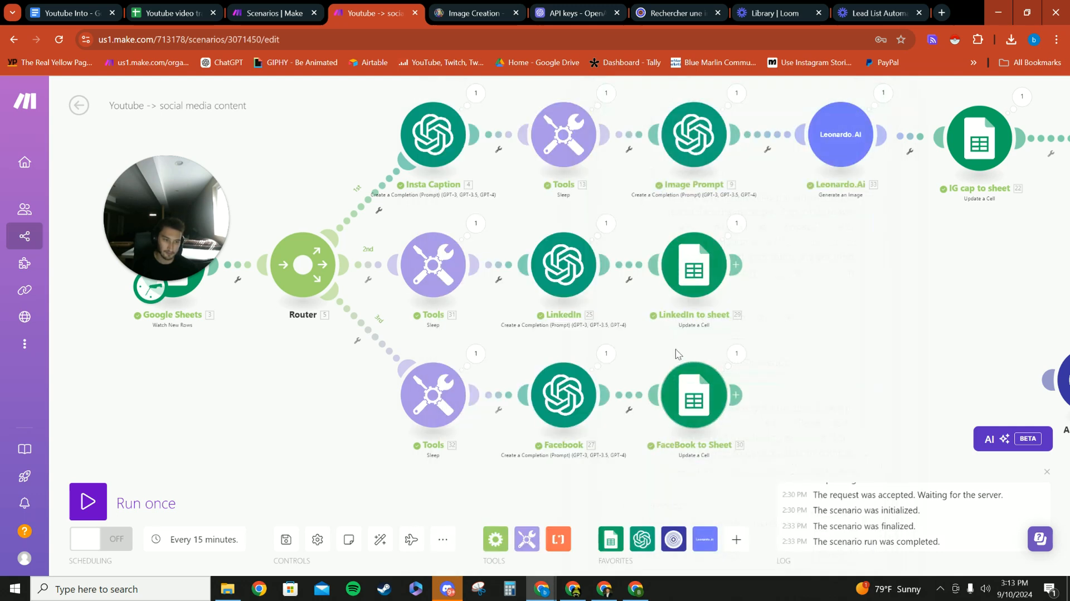
- Check the FaceBook to Sheet module's Cell and Value mappings, and look through the Facebook column in the spreadsheet
{"action": "left_click", "coordinate": [694, 397]}
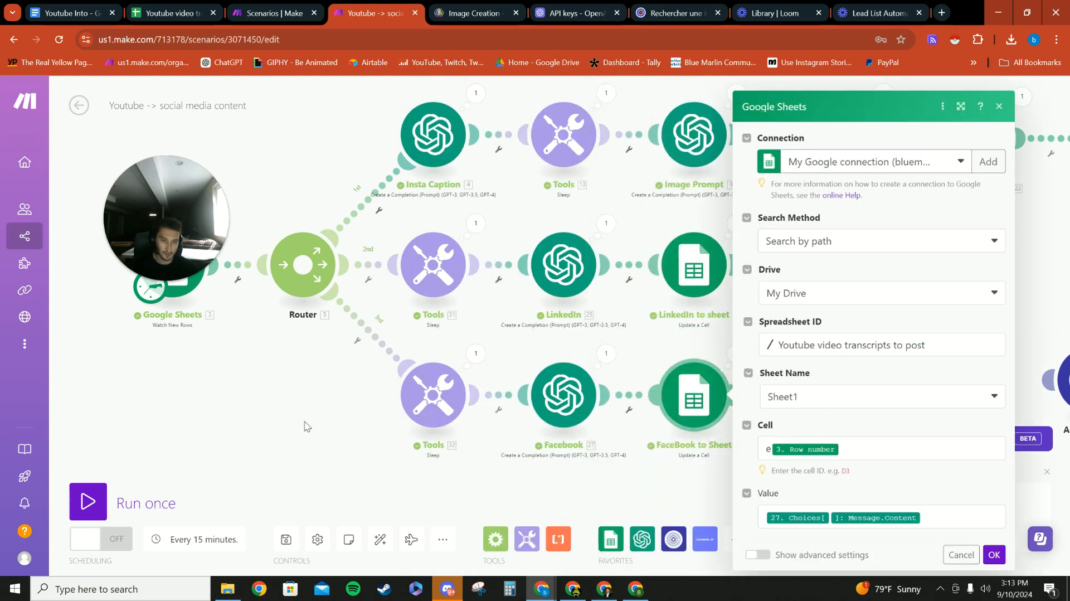
{"action": "left_click", "coordinate": [294, 415]}
{"action": "key", "text": "ctrl+2"}
{"action": "scroll", "coordinate": [622, 308], "scroll_direction": "down", "scroll_amount": 10}
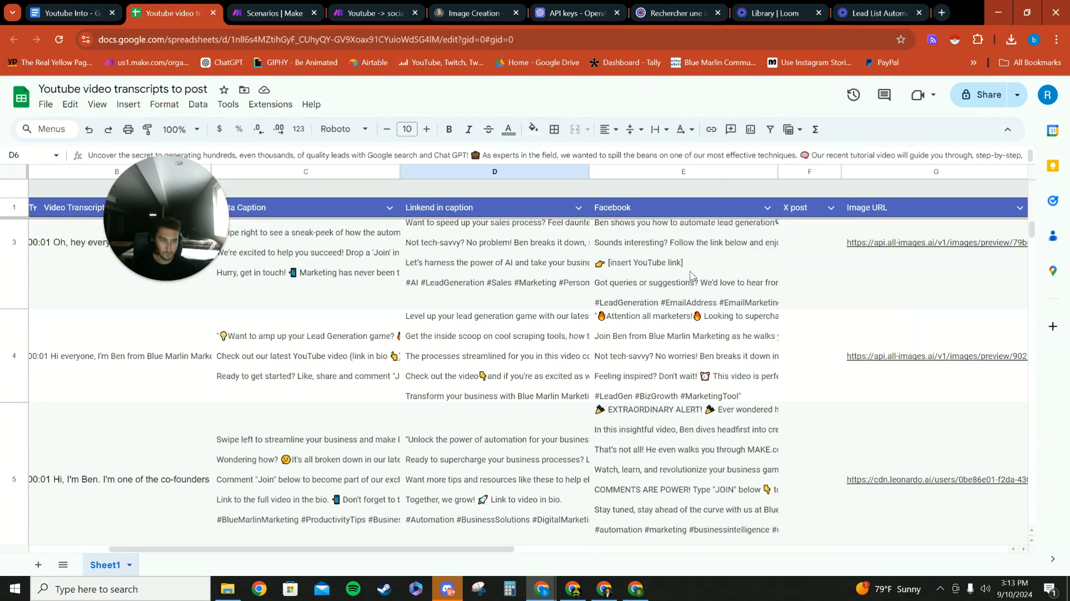
{"action": "scroll", "coordinate": [622, 308], "scroll_direction": "up", "scroll_amount": 1}
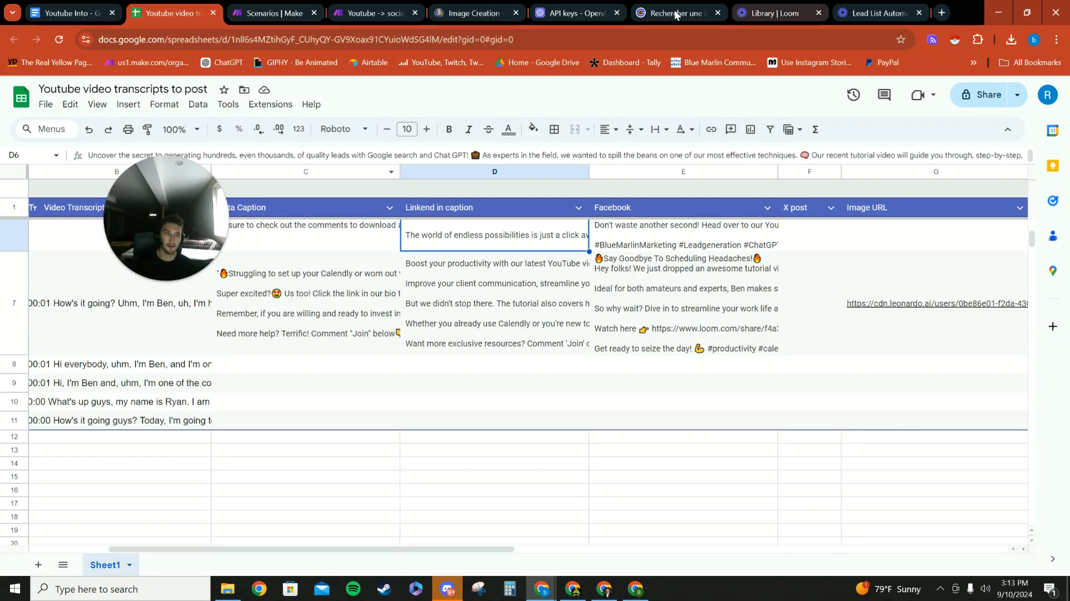
- Switch back to the Make scenario and try to open the settings of the unconnected All-Images.ai Search Image module
{"action": "left_click", "coordinate": [374, 13]}
{"action": "scroll", "coordinate": [644, 330], "scroll_direction": "down", "scroll_amount": 2}
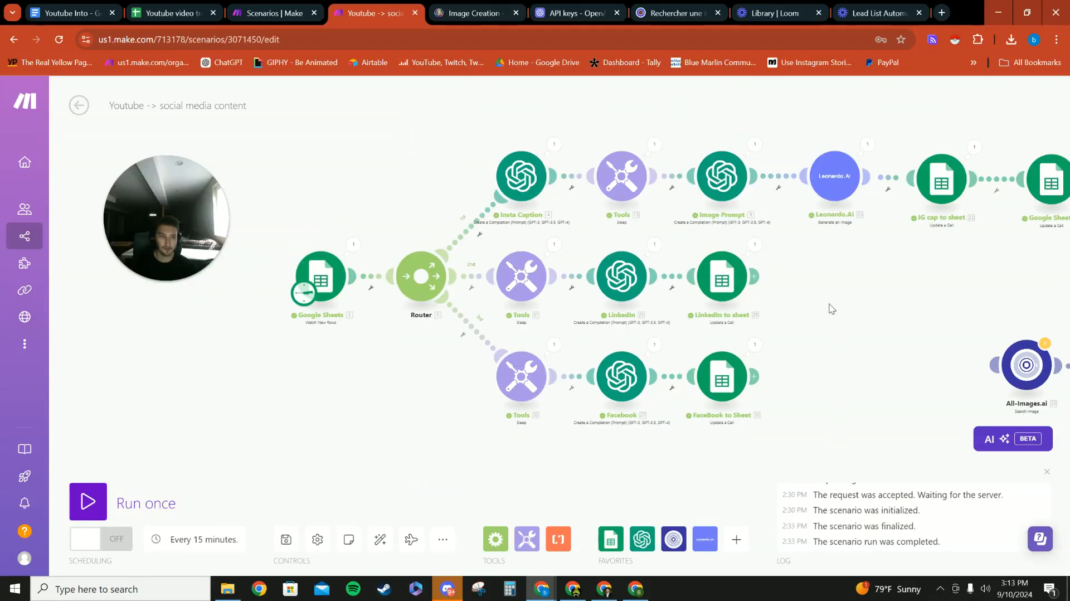
{"action": "scroll", "coordinate": [723, 285], "scroll_direction": "right", "scroll_amount": 8}
{"action": "scroll", "coordinate": [723, 284], "scroll_direction": "left", "scroll_amount": 6}
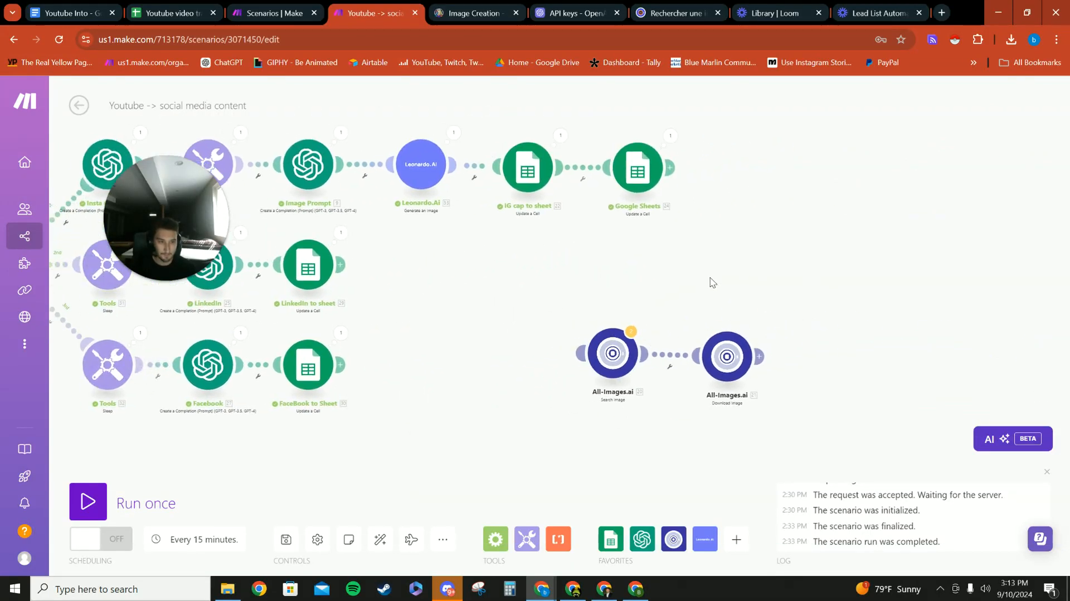
{"action": "left_click_drag", "start_coordinate": [695, 336], "coordinate": [672, 318]}
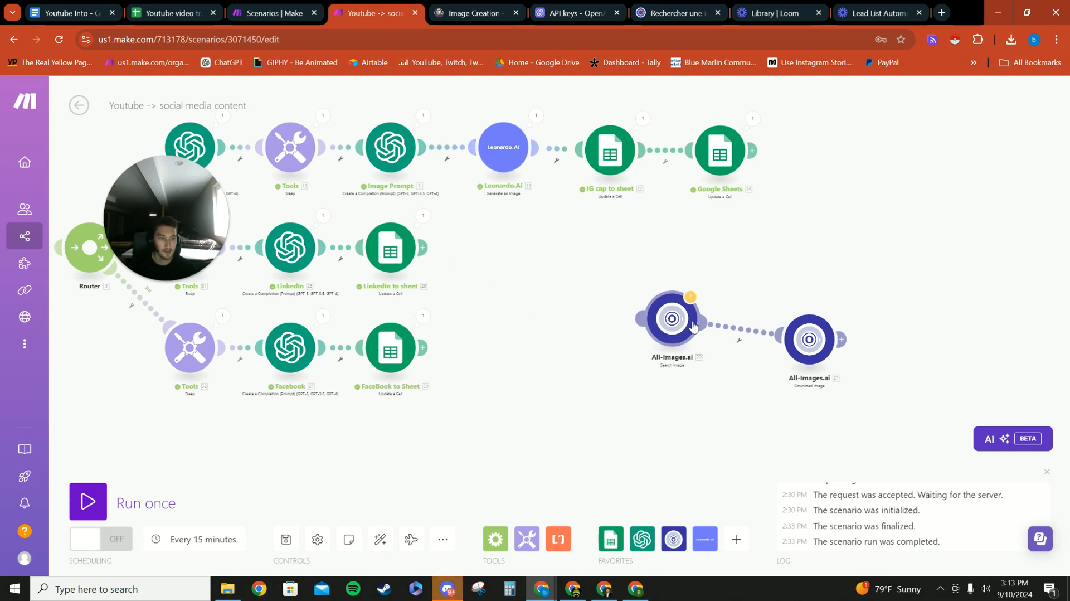
{"action": "left_click", "coordinate": [672, 318]}
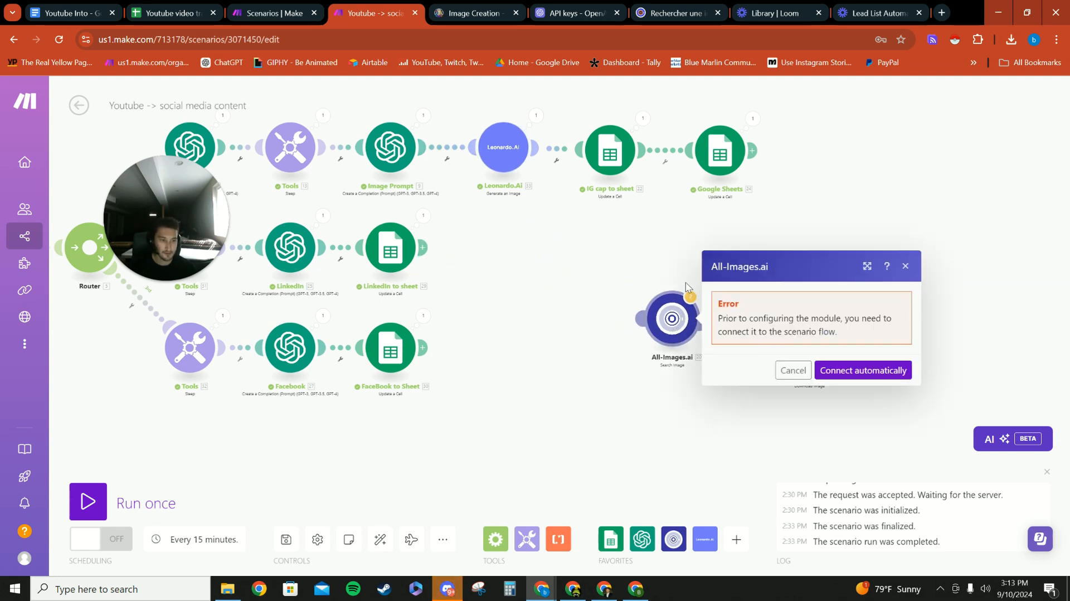
{"action": "left_click", "coordinate": [862, 370]}
- Unlink Leonardo.Ai from its neighbours, move it out of the branch, and connect the All-Images.ai Search Image module after Image Prompt
{"action": "left_click", "coordinate": [447, 158]}
{"action": "left_click", "coordinate": [484, 180]}
{"action": "left_click", "coordinate": [556, 160]}
{"action": "left_click", "coordinate": [573, 181]}
{"action": "left_click_drag", "start_coordinate": [504, 142], "coordinate": [638, 454]}
{"action": "left_click_drag", "start_coordinate": [672, 318], "coordinate": [469, 159]}
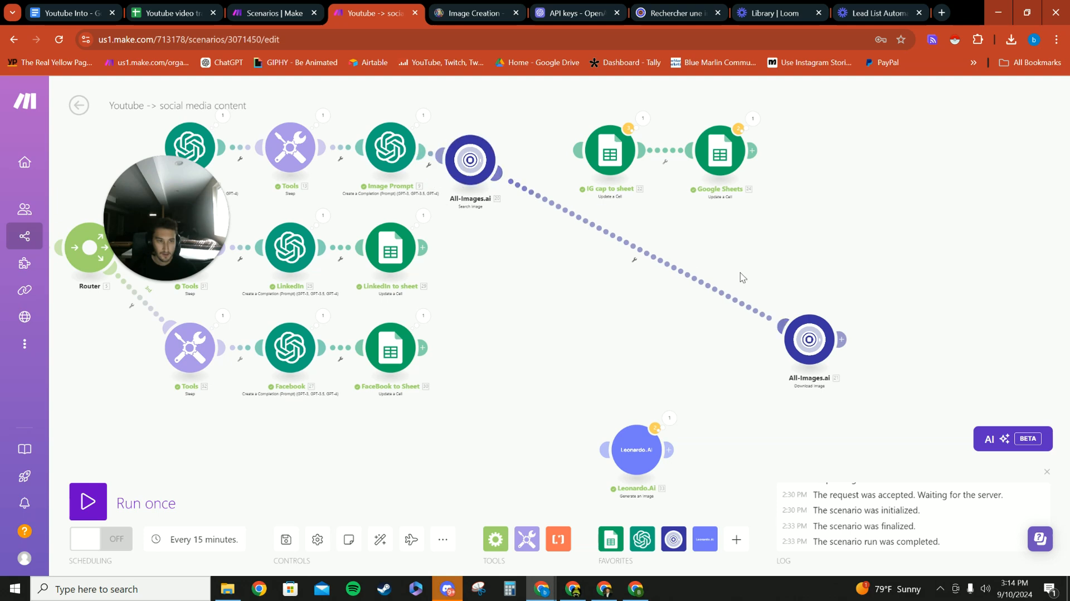
- Connect the All-Images.ai Download Image module to IG cap to sheet and line up the modules along the Instagram branch
{"action": "left_click_drag", "start_coordinate": [809, 340], "coordinate": [542, 153]}
{"action": "left_click_drag", "start_coordinate": [628, 160], "coordinate": [638, 159]}
{"action": "left_click_drag", "start_coordinate": [720, 151], "coordinate": [745, 152]}
{"action": "left_click_drag", "start_coordinate": [470, 160], "coordinate": [470, 146]}
{"action": "left_click_drag", "start_coordinate": [541, 155], "coordinate": [544, 149]}
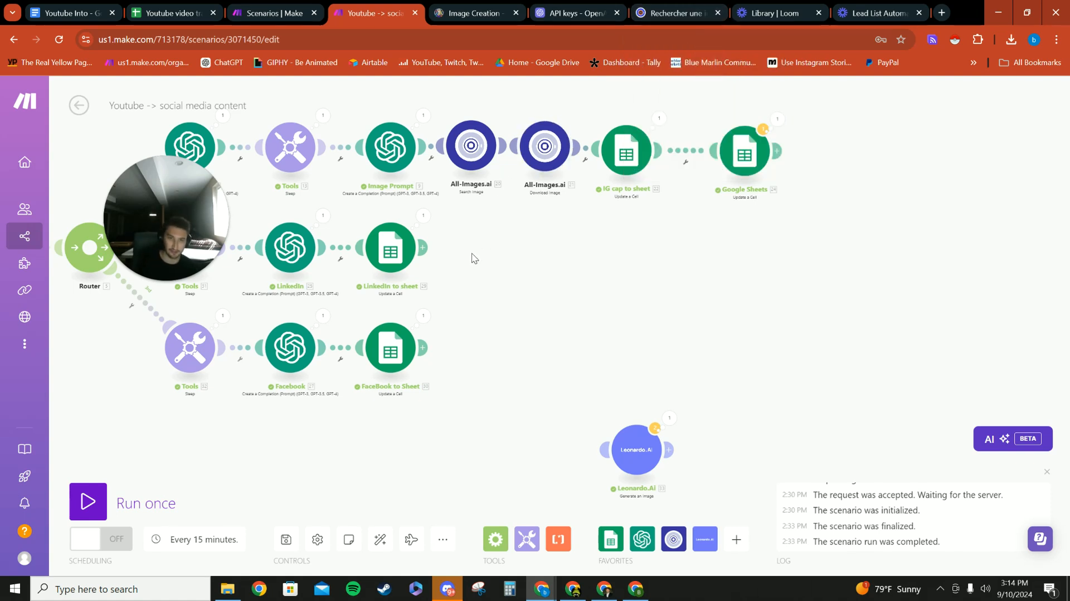
- Switch to the All-Images.ai site and look through its stock images in the image bank
{"action": "left_click", "coordinate": [674, 12]}
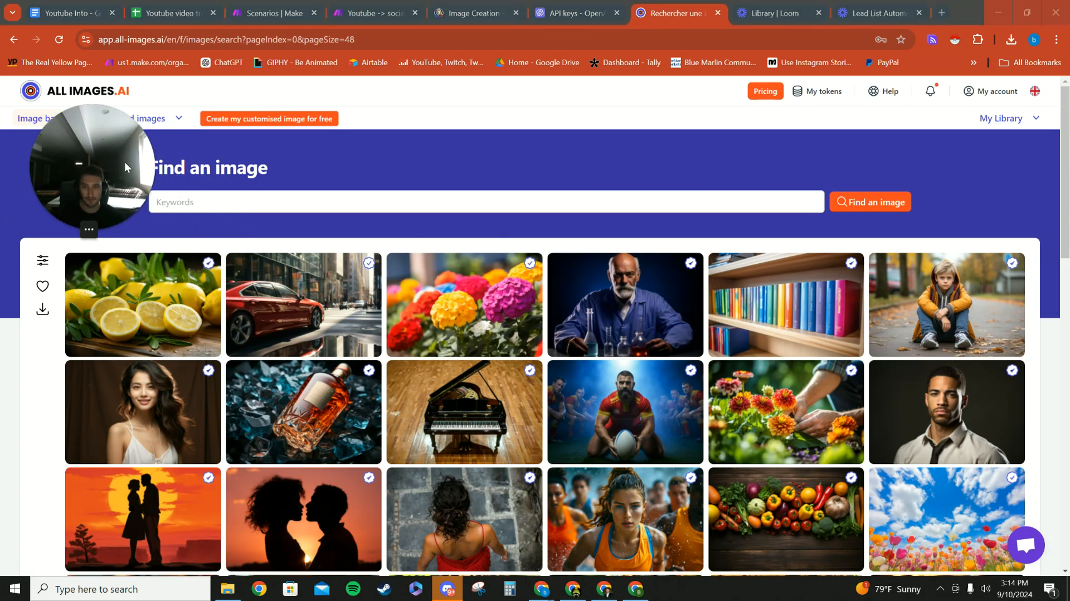
{"action": "scroll", "coordinate": [351, 337], "scroll_direction": "down", "scroll_amount": 2}
{"action": "scroll", "coordinate": [234, 262], "scroll_direction": "up", "scroll_amount": 3}
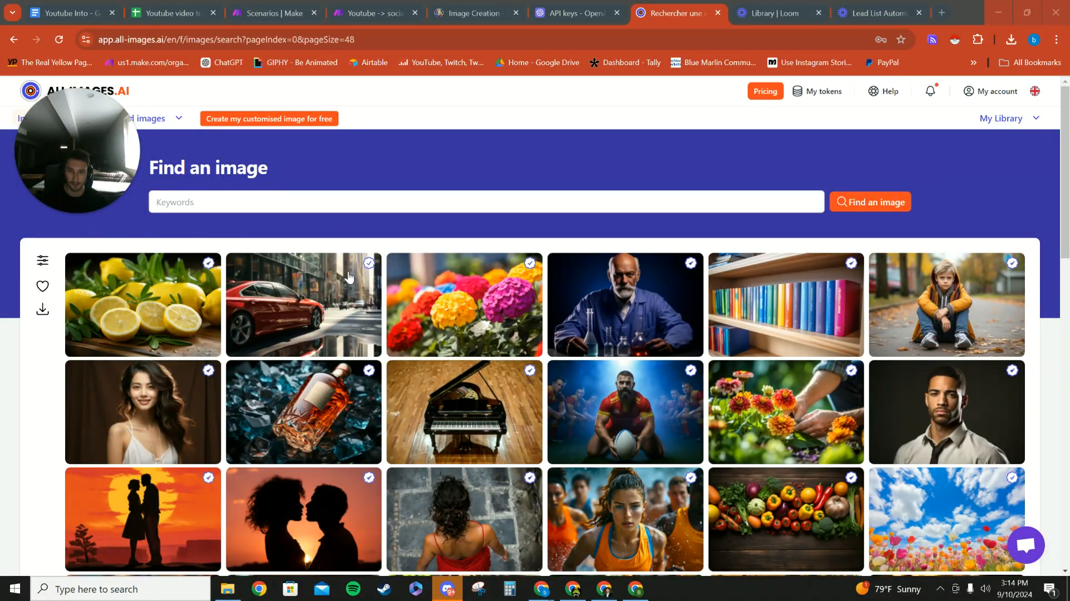
{"action": "scroll", "coordinate": [348, 275], "scroll_direction": "down", "scroll_amount": 15}
{"action": "scroll", "coordinate": [370, 302], "scroll_direction": "up", "scroll_amount": 15}
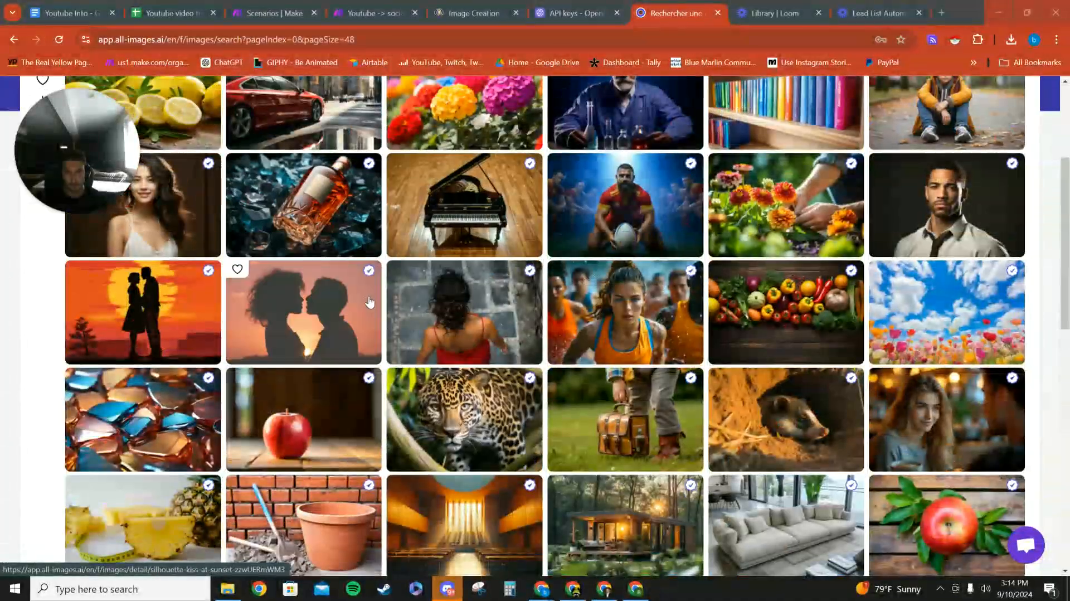
{"action": "scroll", "coordinate": [369, 302], "scroll_direction": "up", "scroll_amount": 4}
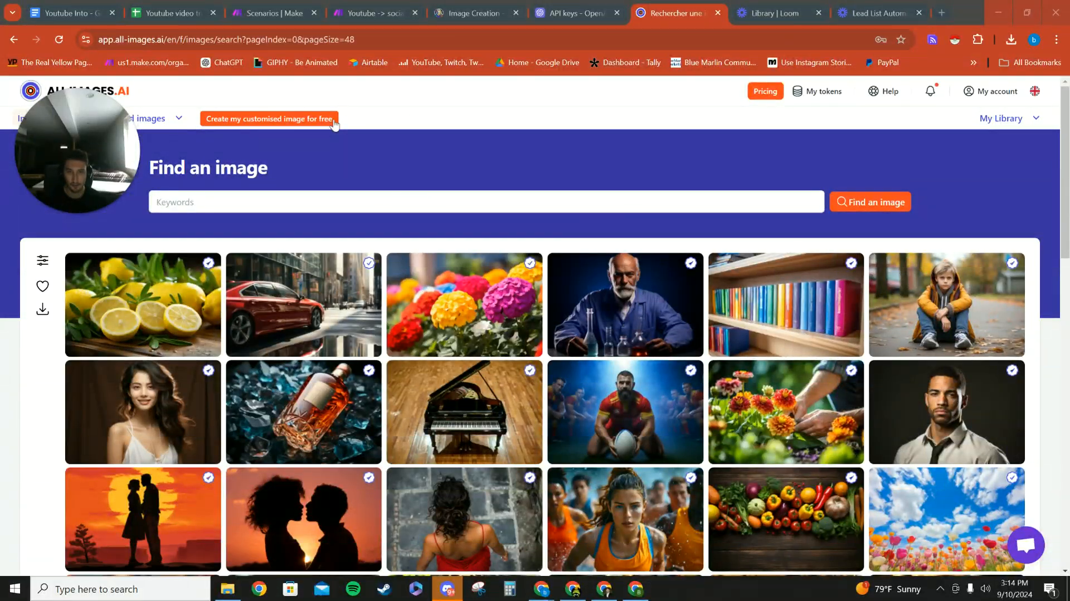
- Return to the Make scenario and review the Search Image module's connection, Search mapping, Limit and Only free images settings
{"action": "left_click", "coordinate": [357, 7]}
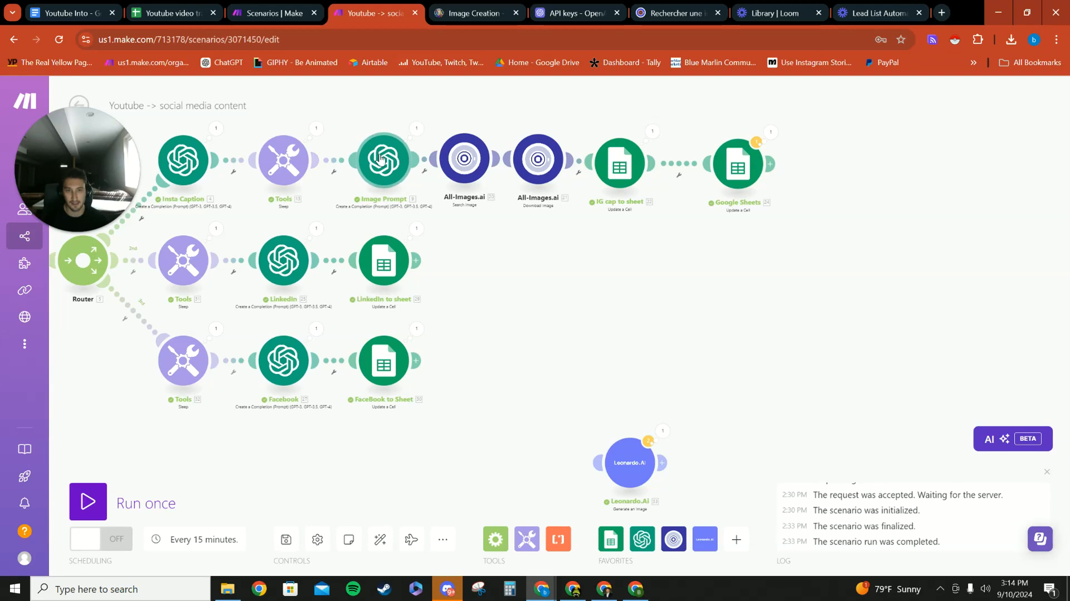
{"action": "left_click_drag", "start_coordinate": [380, 158], "coordinate": [366, 157]}
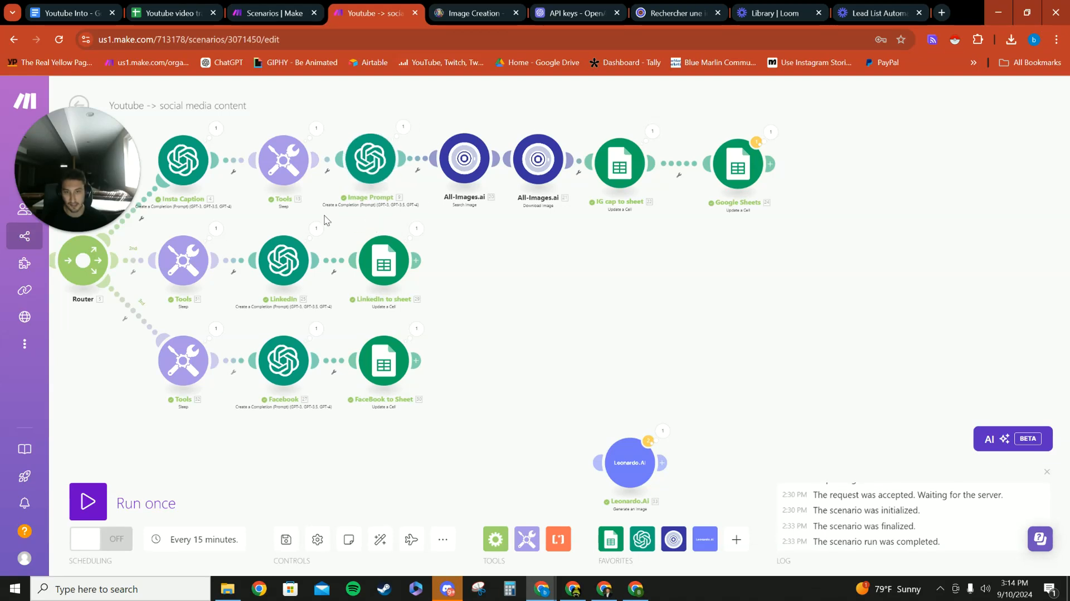
{"action": "left_click", "coordinate": [464, 158]}
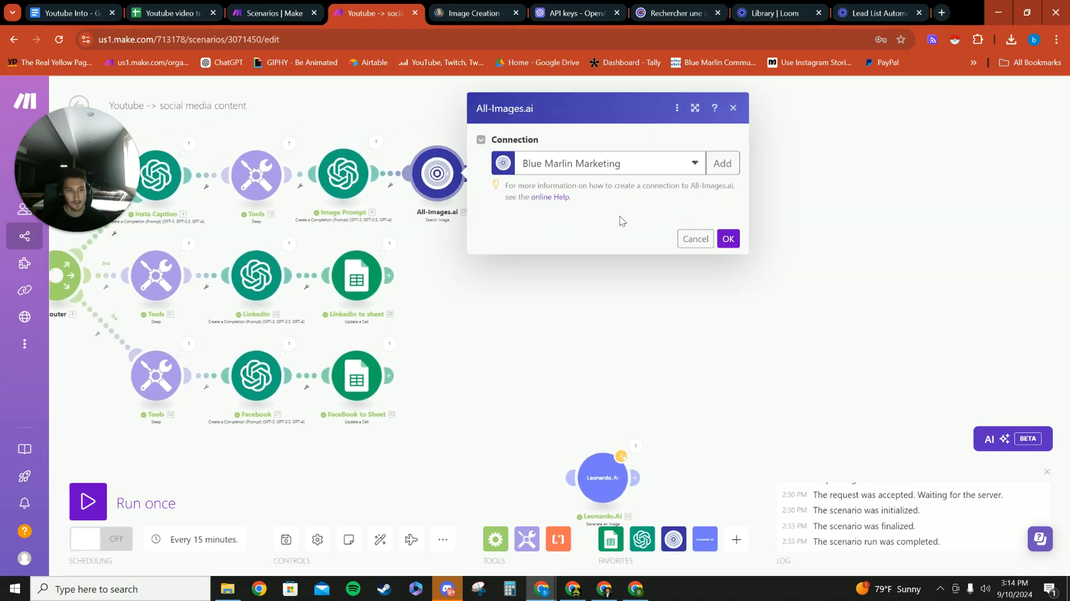
{"action": "left_click", "coordinate": [669, 232]}
{"action": "left_click", "coordinate": [551, 296]}
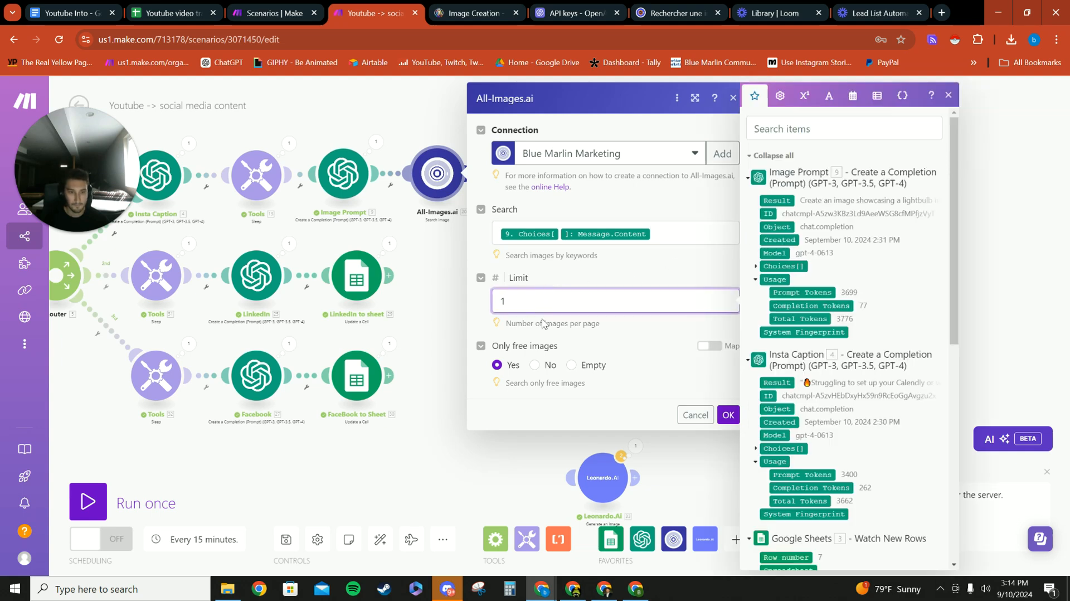
{"action": "left_click", "coordinate": [525, 383]}
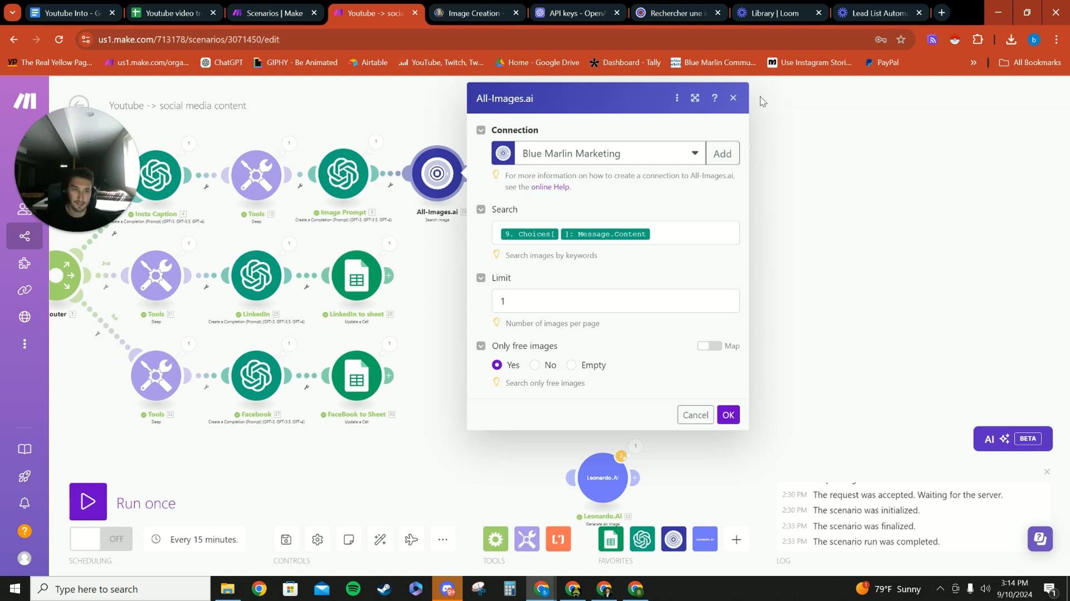
- Switch to the All-Images.ai site and check the token allowance and the account options, including Subscription and API Keys
{"action": "left_click", "coordinate": [645, 6]}
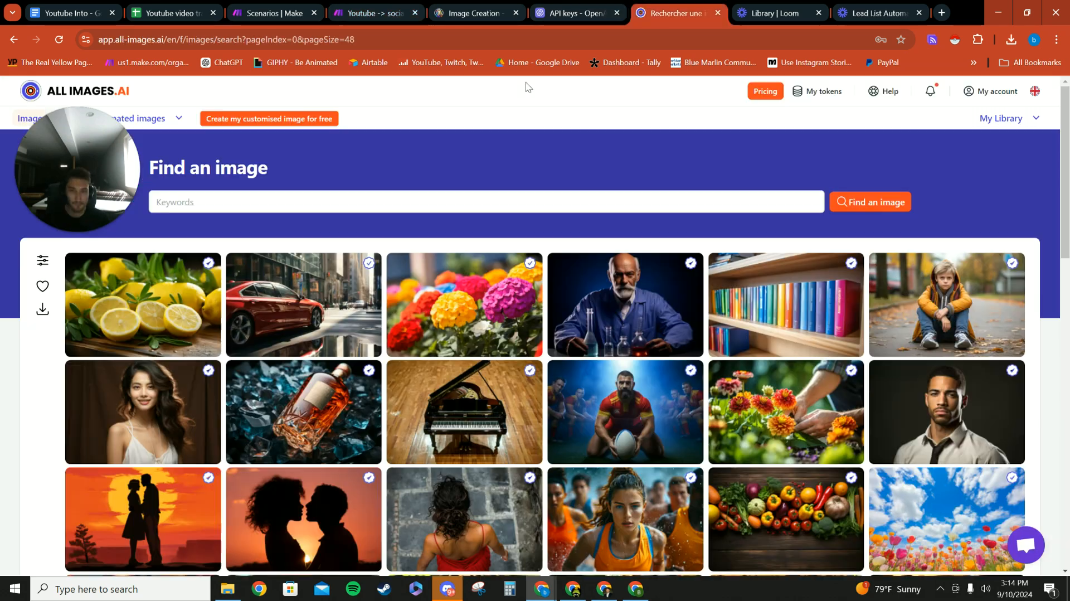
{"action": "left_click_drag", "start_coordinate": [129, 167], "coordinate": [184, 150]}
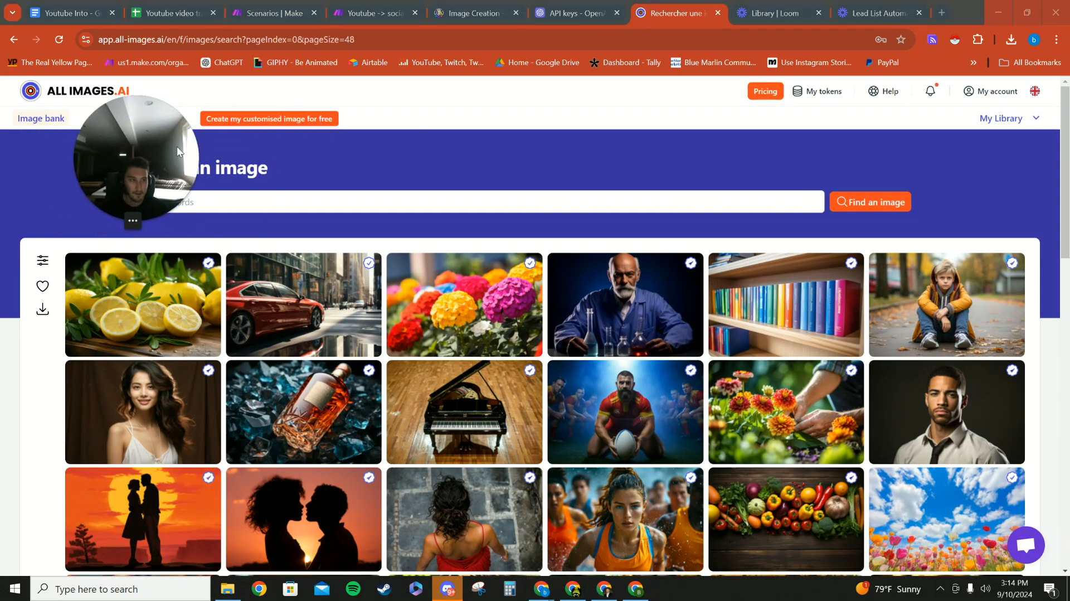
{"action": "left_click", "coordinate": [816, 92]}
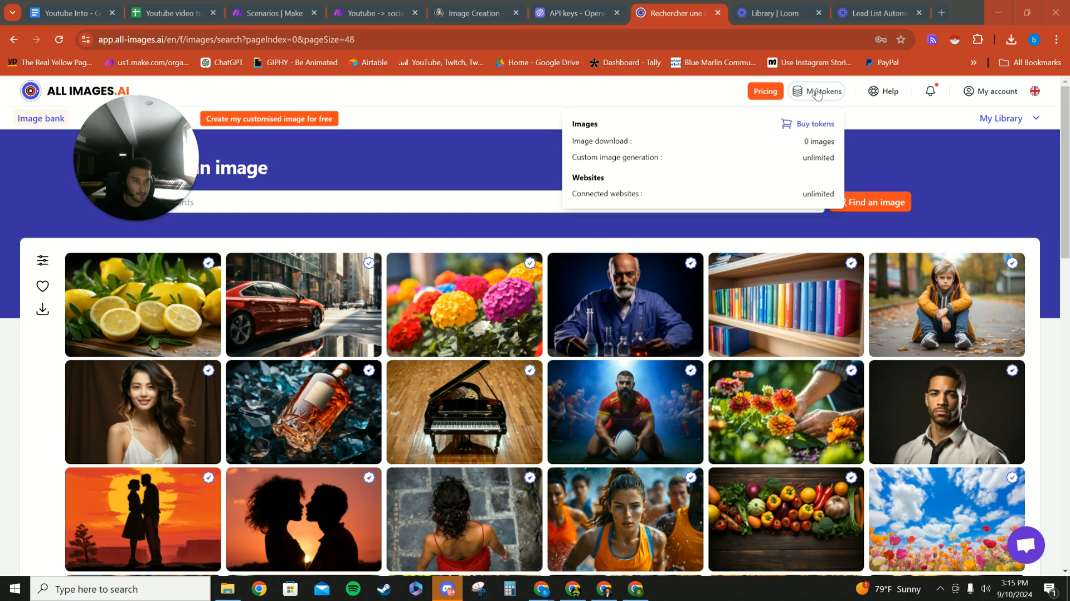
{"action": "left_click", "coordinate": [1003, 98]}
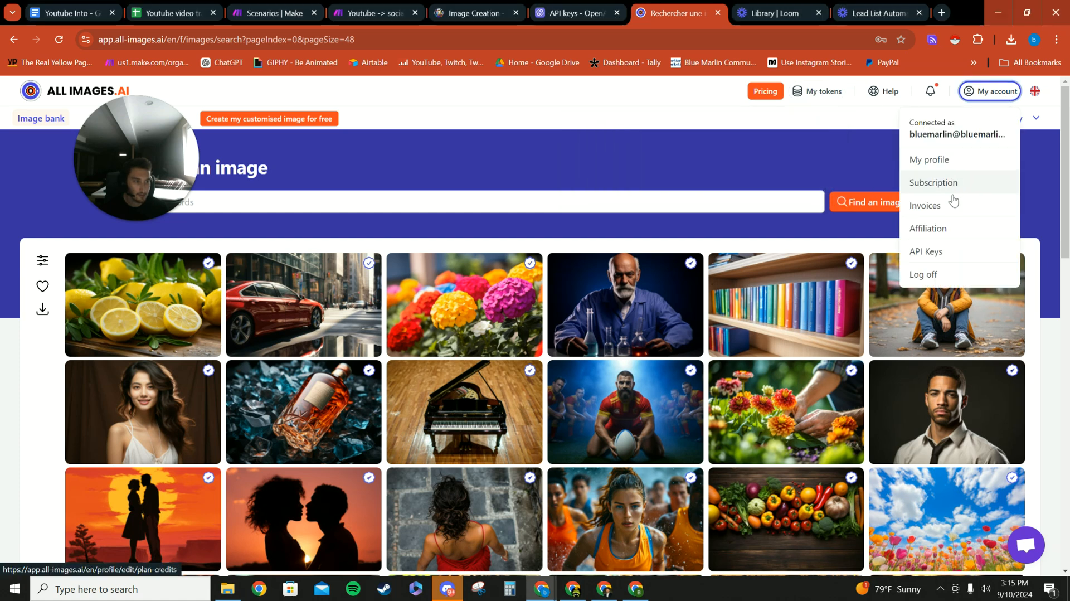
{"action": "left_click", "coordinate": [677, 116]}
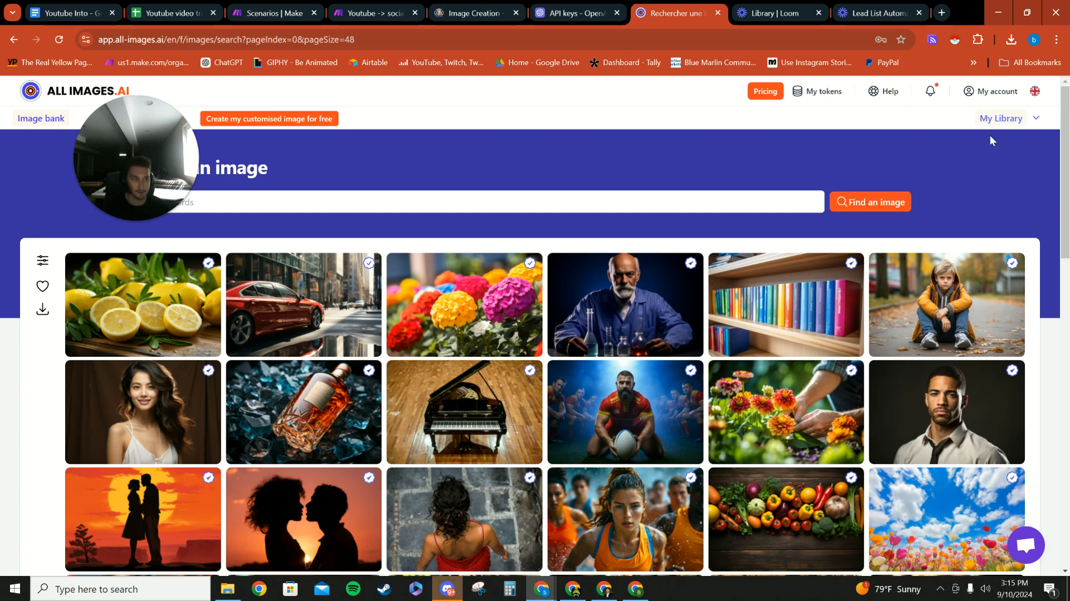
- Return to the Search Image settings and trace the Search mapping to Image Prompt's Choices > Message > Content, then close the settings
{"action": "left_click", "coordinate": [369, 8]}
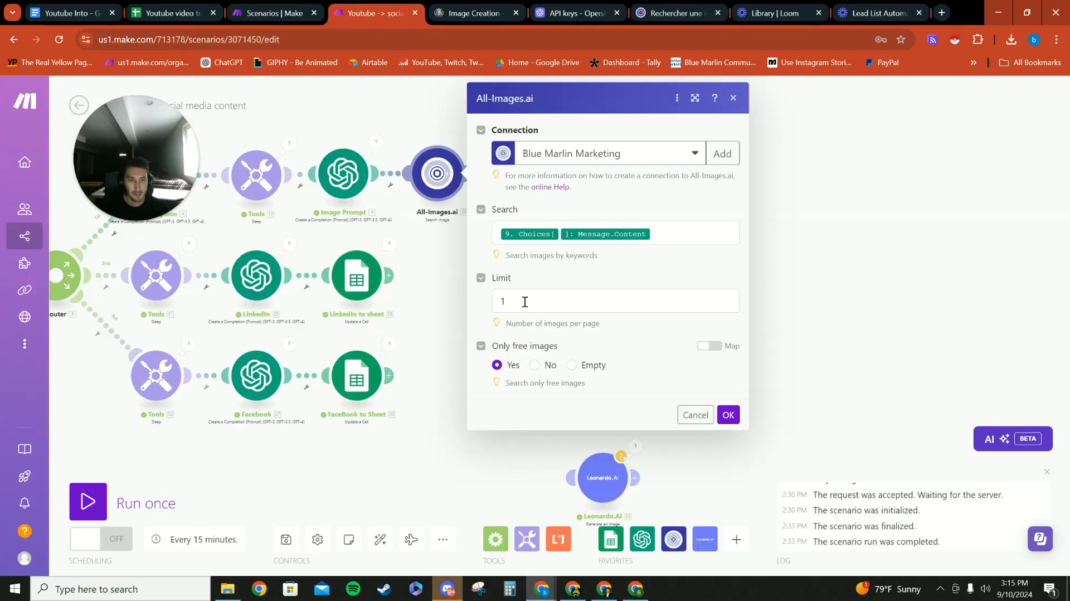
{"action": "left_click", "coordinate": [549, 304]}
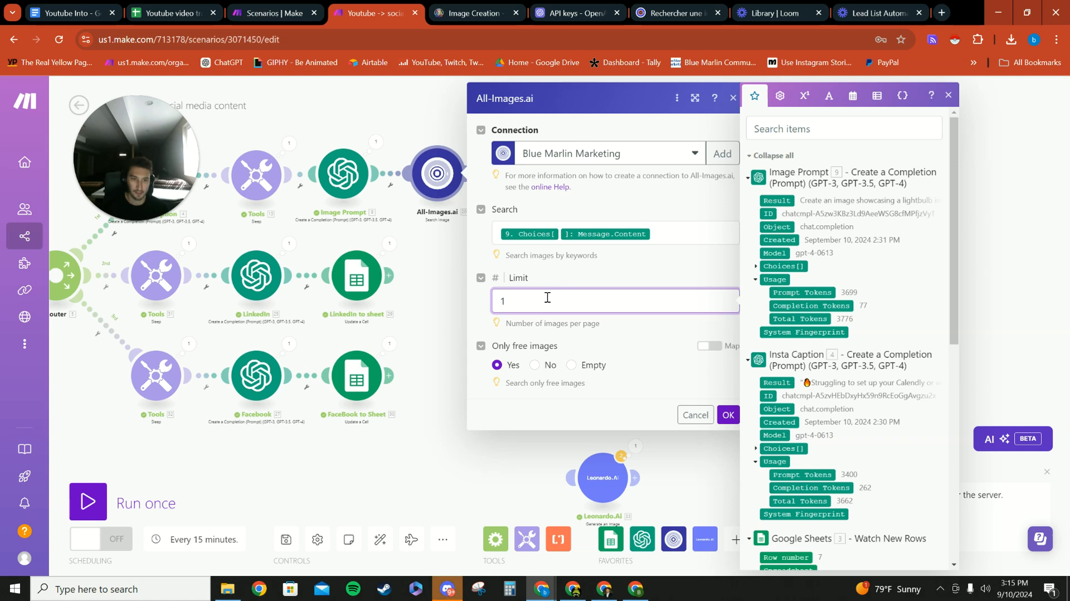
{"action": "left_click", "coordinate": [673, 370]}
{"action": "left_click", "coordinate": [651, 233]}
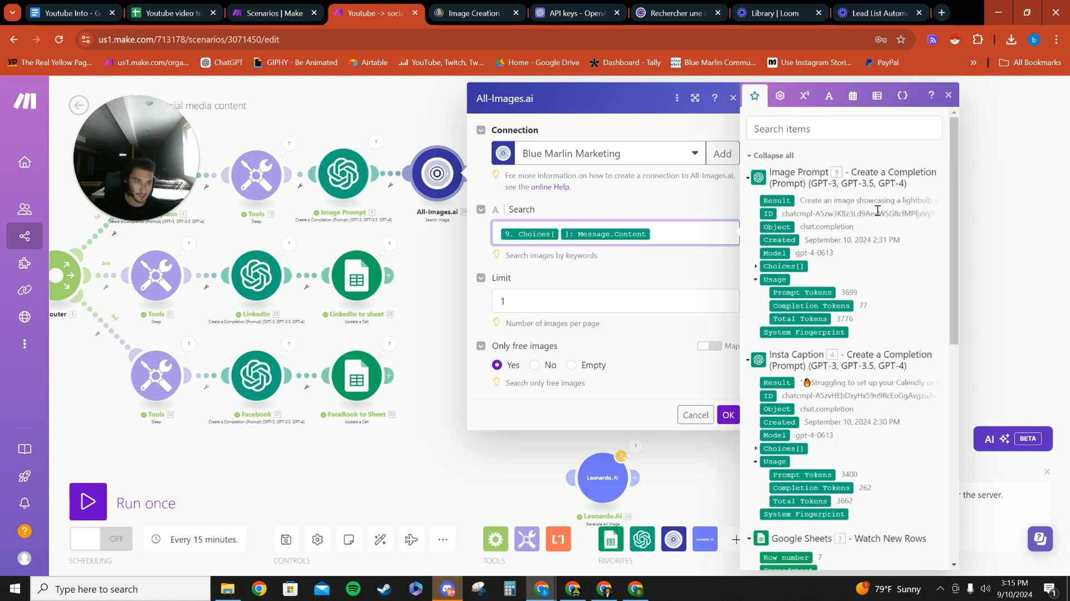
{"action": "left_click", "coordinate": [757, 267]}
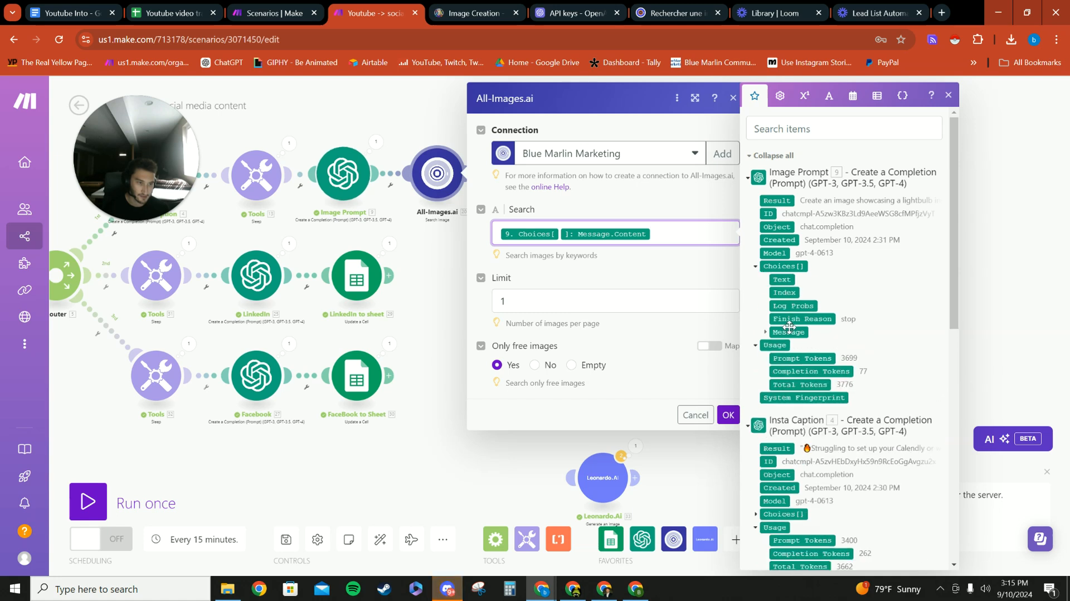
{"action": "left_click", "coordinate": [765, 332]}
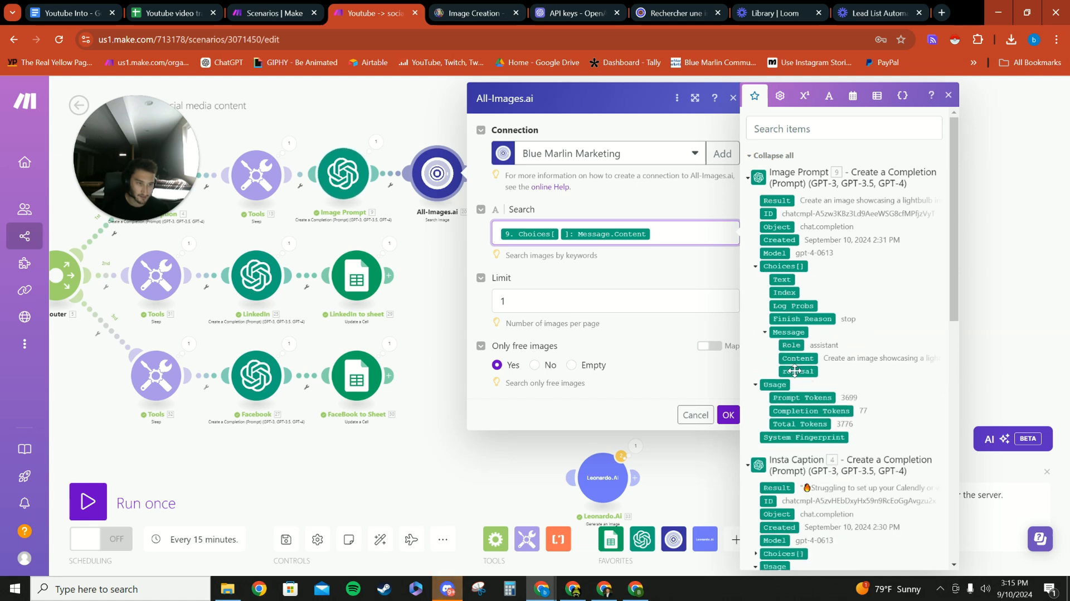
{"action": "left_click", "coordinate": [948, 97]}
{"action": "left_click", "coordinate": [827, 233]}
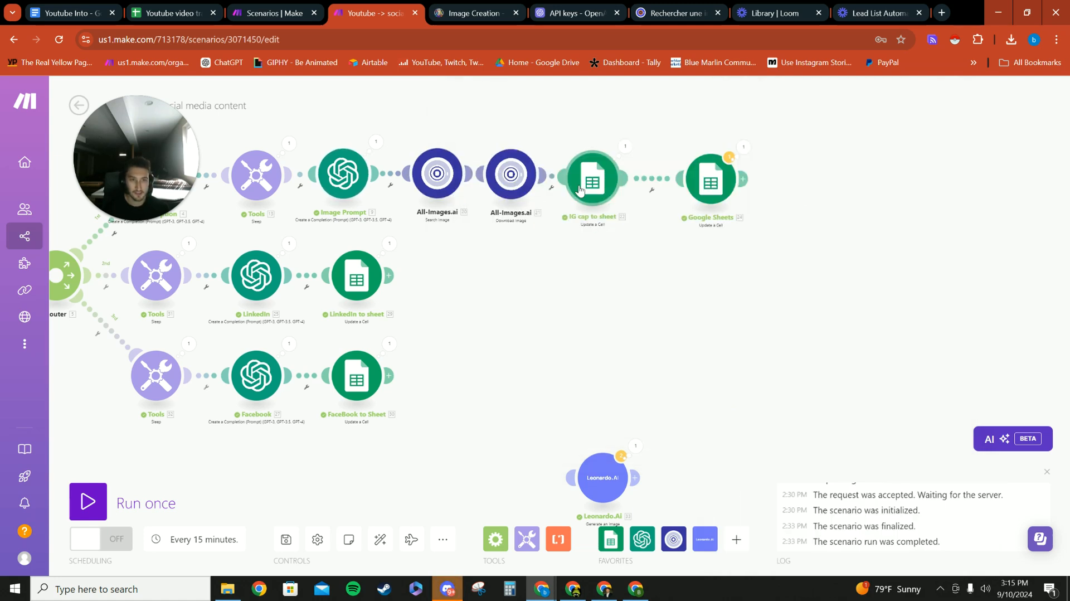
- Space the Download Image module away from Search Image and review its Image ID mapping
{"action": "left_click_drag", "start_coordinate": [513, 185], "coordinate": [527, 177]}
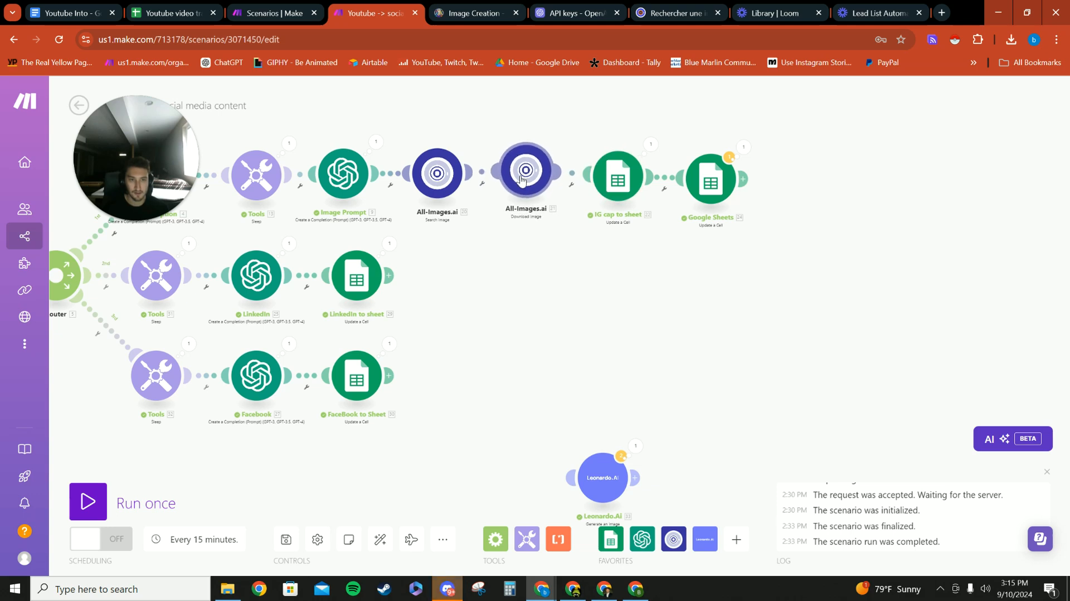
{"action": "left_click", "coordinate": [530, 174]}
{"action": "left_click", "coordinate": [678, 232]}
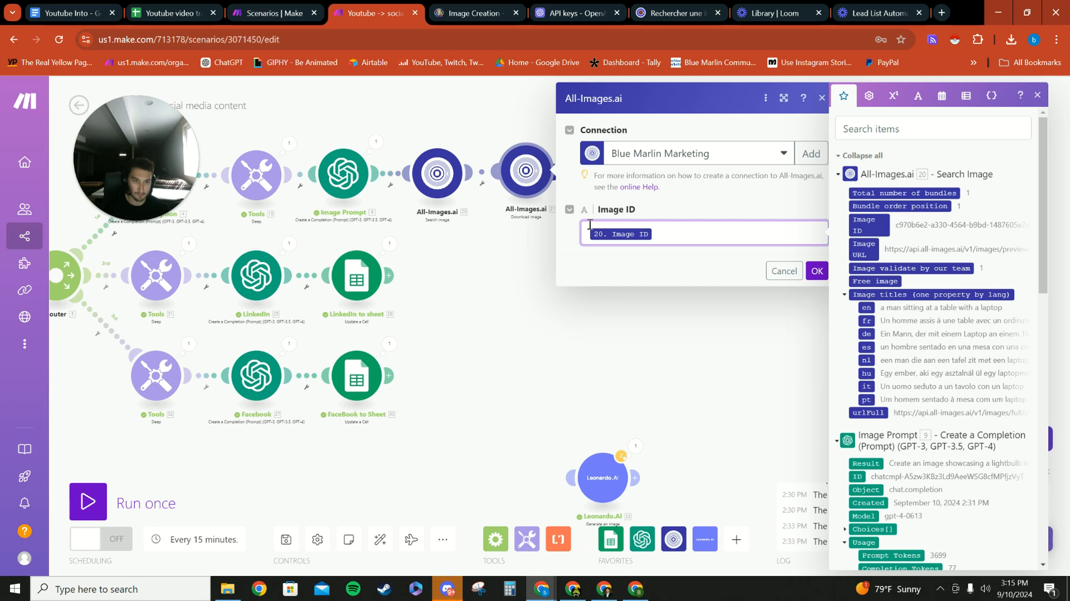
{"action": "left_click", "coordinate": [622, 321]}
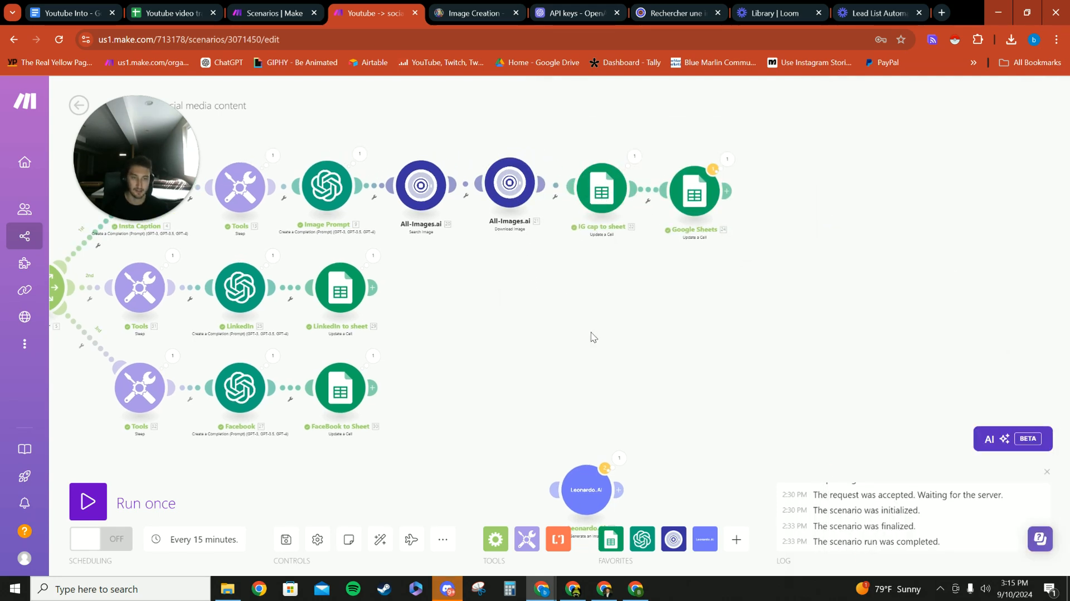
- Unlink the two All-Images.ai modules from Image Prompt and IG cap to sheet, and move them out of the Instagram branch
{"action": "left_click_drag", "start_coordinate": [624, 494], "coordinate": [614, 334]}
{"action": "left_click", "coordinate": [418, 182]}
{"action": "left_click", "coordinate": [445, 214]}
{"action": "left_click", "coordinate": [597, 181]}
{"action": "left_click", "coordinate": [611, 215]}
{"action": "left_click_drag", "start_coordinate": [552, 180], "coordinate": [832, 323]}
{"action": "left_click_drag", "start_coordinate": [476, 185], "coordinate": [740, 425]}
- Reconnect Leonardo.Ai between Image Prompt and IG cap to sheet, deleting the empty placeholder module
{"action": "left_click_drag", "start_coordinate": [618, 325], "coordinate": [489, 181]}
{"action": "mouse_move", "coordinate": [608, 183]}
{"action": "left_mouse_down"}
{"action": "mouse_move", "coordinate": [524, 183]}
{"action": "mouse_move", "coordinate": [597, 186]}
{"action": "left_mouse_up"}
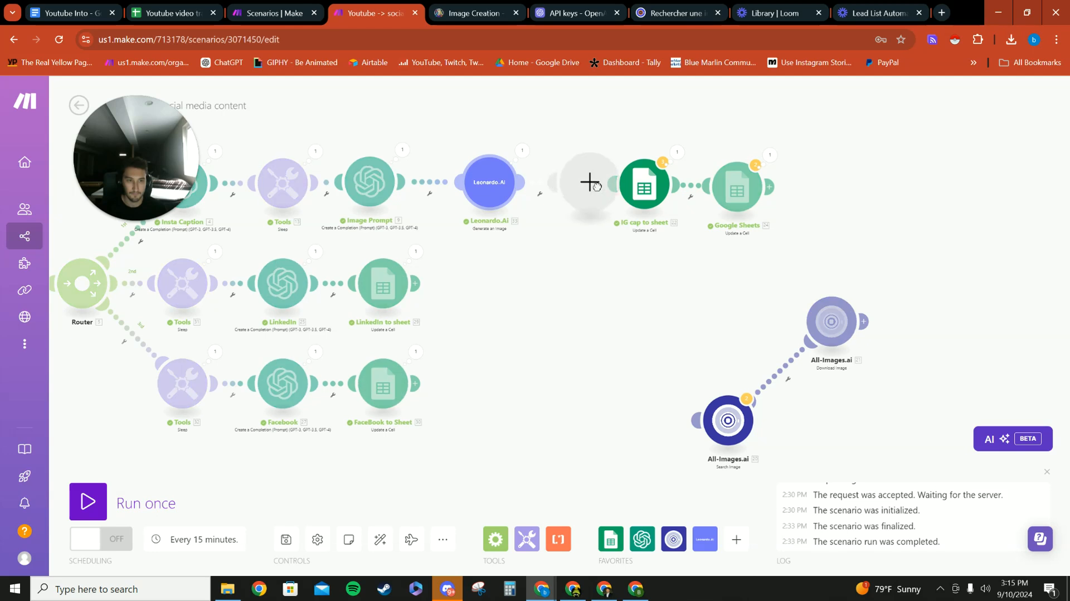
{"action": "left_click", "coordinate": [594, 184]}
{"action": "right_click", "coordinate": [593, 194]}
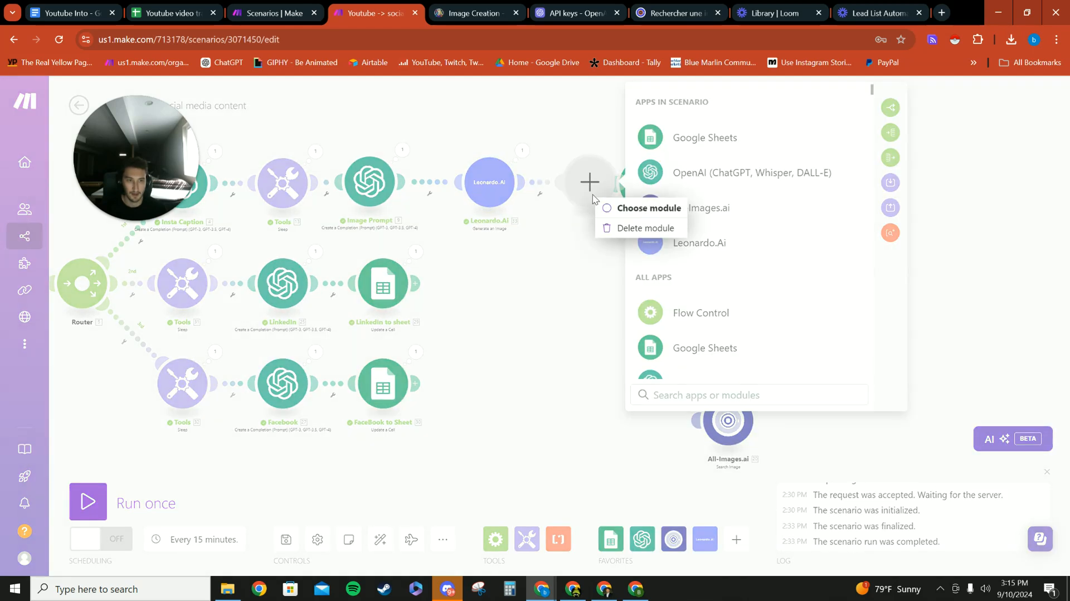
{"action": "left_click", "coordinate": [607, 228]}
{"action": "left_click_drag", "start_coordinate": [489, 184], "coordinate": [531, 186]}
- Tidy the spacing of the Leonardo.Ai, IG cap to sheet and Google Sheets modules along the Instagram branch
{"action": "left_click_drag", "start_coordinate": [464, 325], "coordinate": [597, 342]}
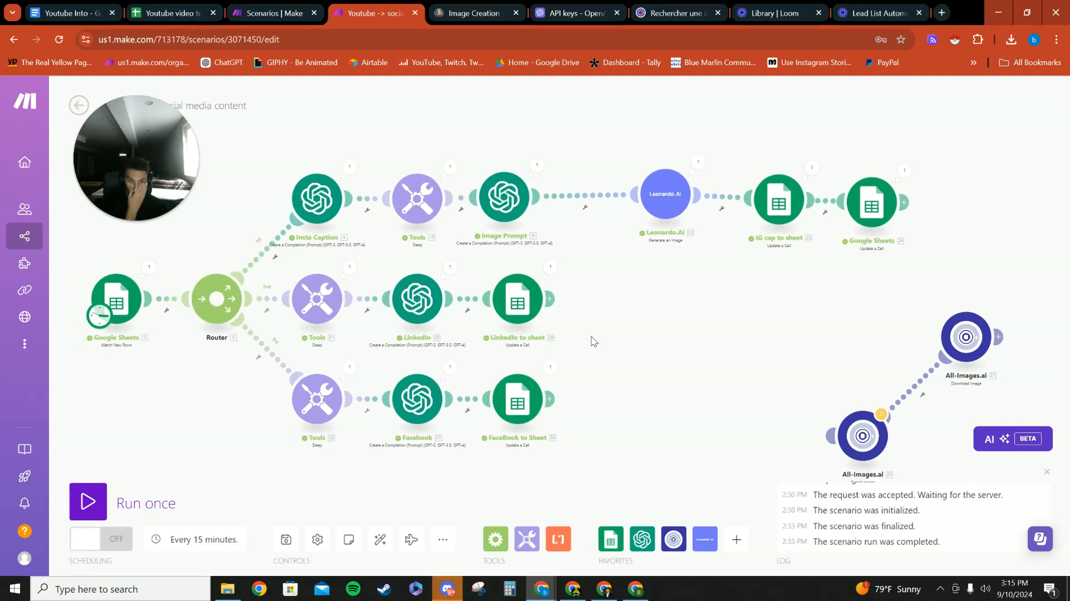
{"action": "scroll", "coordinate": [594, 339], "scroll_direction": "down", "scroll_amount": 1}
{"action": "left_click_drag", "start_coordinate": [645, 228], "coordinate": [627, 230]}
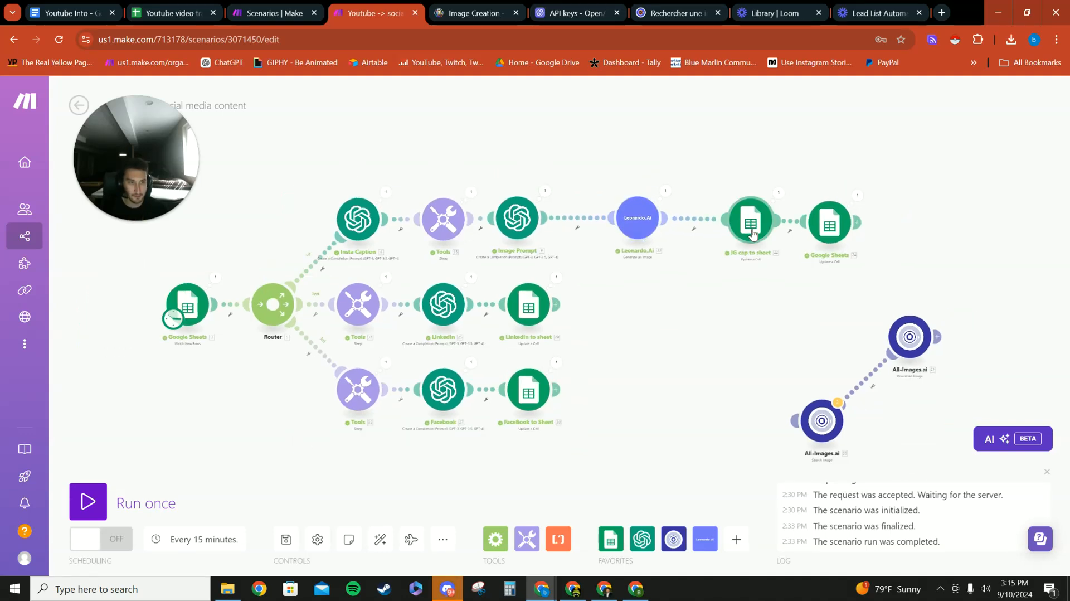
{"action": "left_click_drag", "start_coordinate": [752, 234], "coordinate": [737, 231]}
{"action": "left_click_drag", "start_coordinate": [825, 229], "coordinate": [810, 229]}
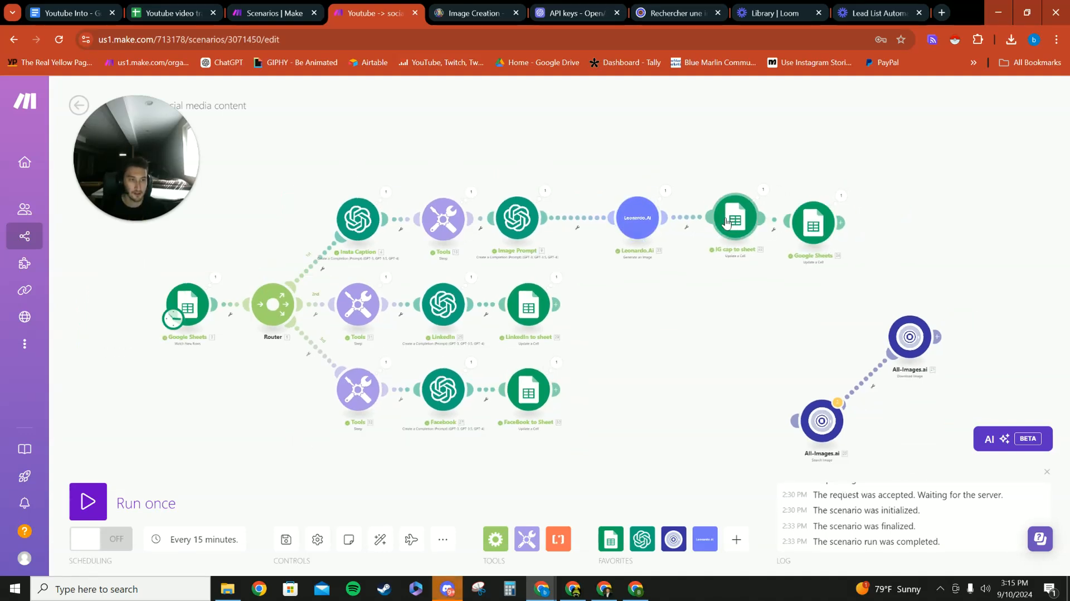
{"action": "left_click_drag", "start_coordinate": [726, 222], "coordinate": [713, 221]}
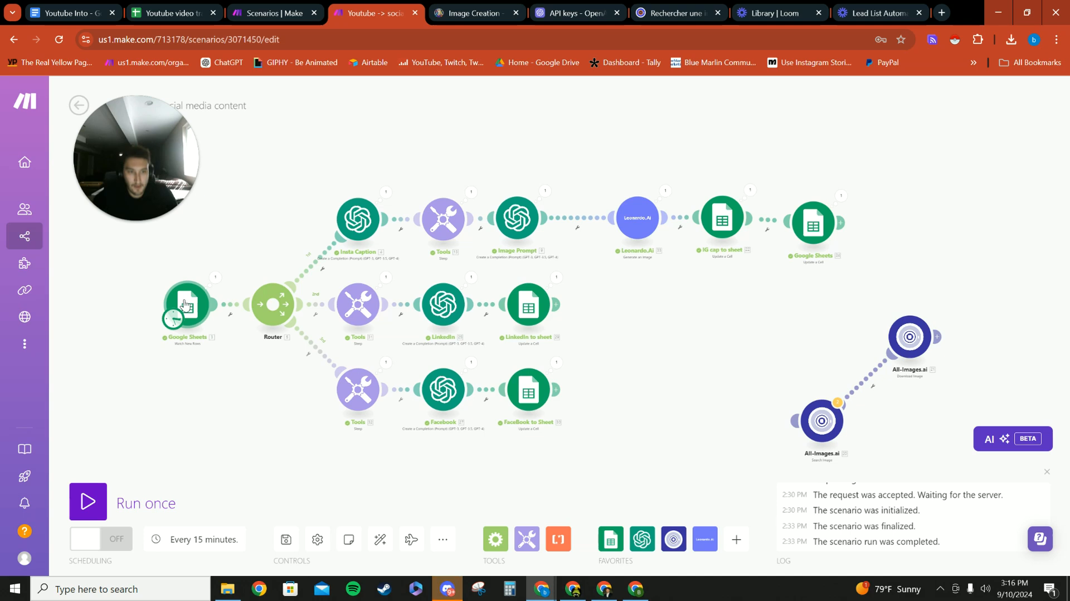
- Space Image Prompt farther from Tools and align Leonardo.Ai, IG cap to sheet and Google Sheets with it in the Instagram branch
{"action": "left_click_drag", "start_coordinate": [517, 218], "coordinate": [546, 219]}
{"action": "mouse_move", "coordinate": [627, 215]}
{"action": "left_mouse_down"}
{"action": "mouse_move", "coordinate": [618, 212]}
{"action": "mouse_move", "coordinate": [629, 216]}
{"action": "left_mouse_up"}
{"action": "left_click_drag", "start_coordinate": [708, 223], "coordinate": [705, 228]}
{"action": "left_click_drag", "start_coordinate": [812, 226], "coordinate": [801, 223]}
{"action": "left_click_drag", "start_coordinate": [655, 287], "coordinate": [532, 297]}
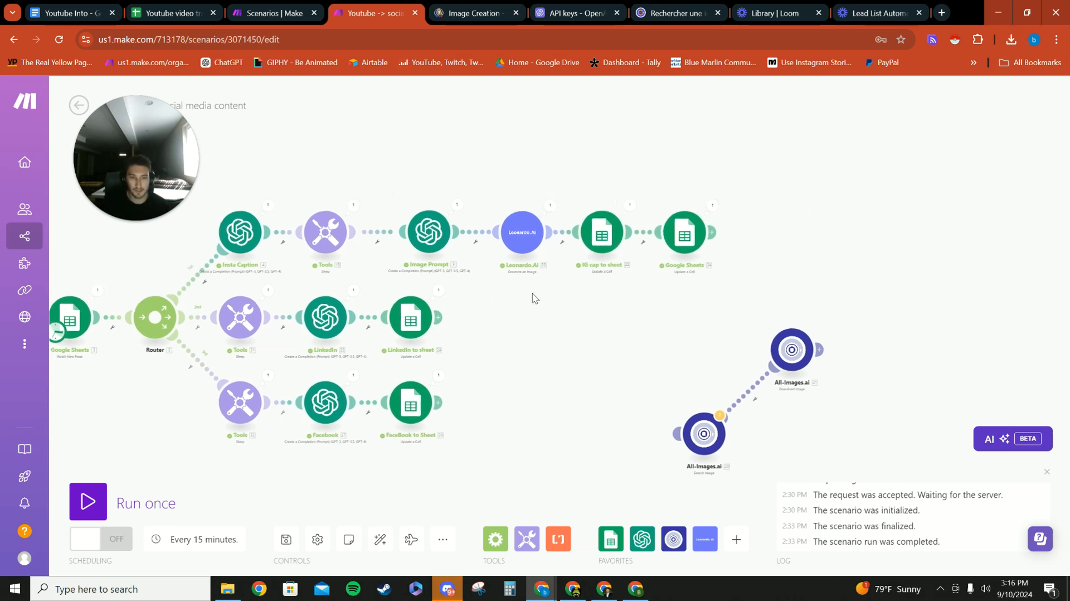
- Add a LinkedIn Create a User Image Post module after LinkedIn to sheet
{"action": "left_click", "coordinate": [440, 318]}
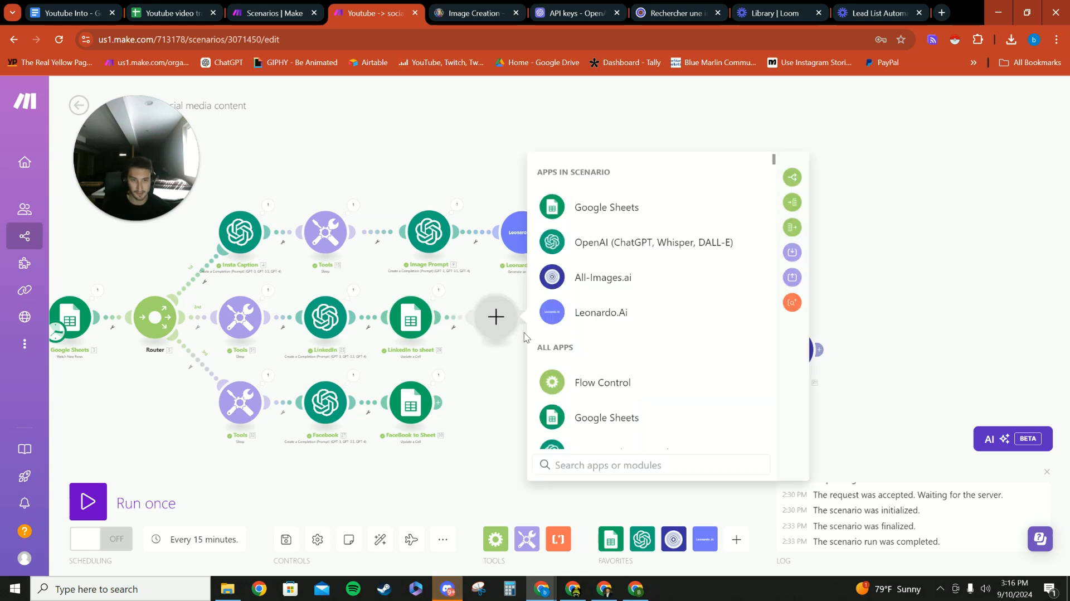
{"action": "left_click", "coordinate": [625, 390]}
{"action": "type", "text": "link"}
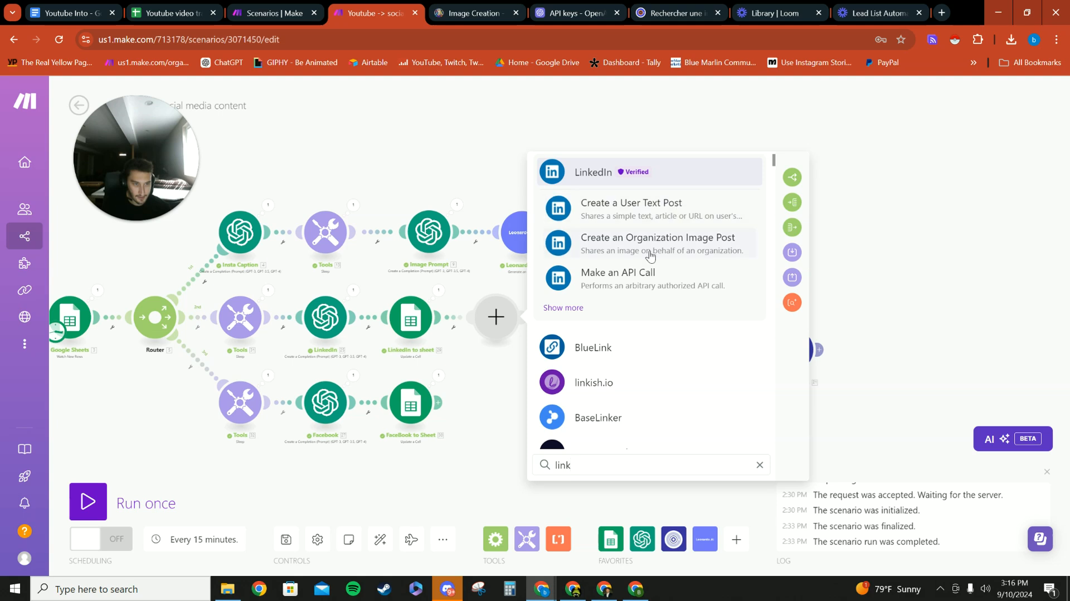
{"action": "left_click", "coordinate": [564, 308]}
{"action": "scroll", "coordinate": [633, 282], "scroll_direction": "down", "scroll_amount": 2}
{"action": "scroll", "coordinate": [633, 282], "scroll_direction": "up", "scroll_amount": 2}
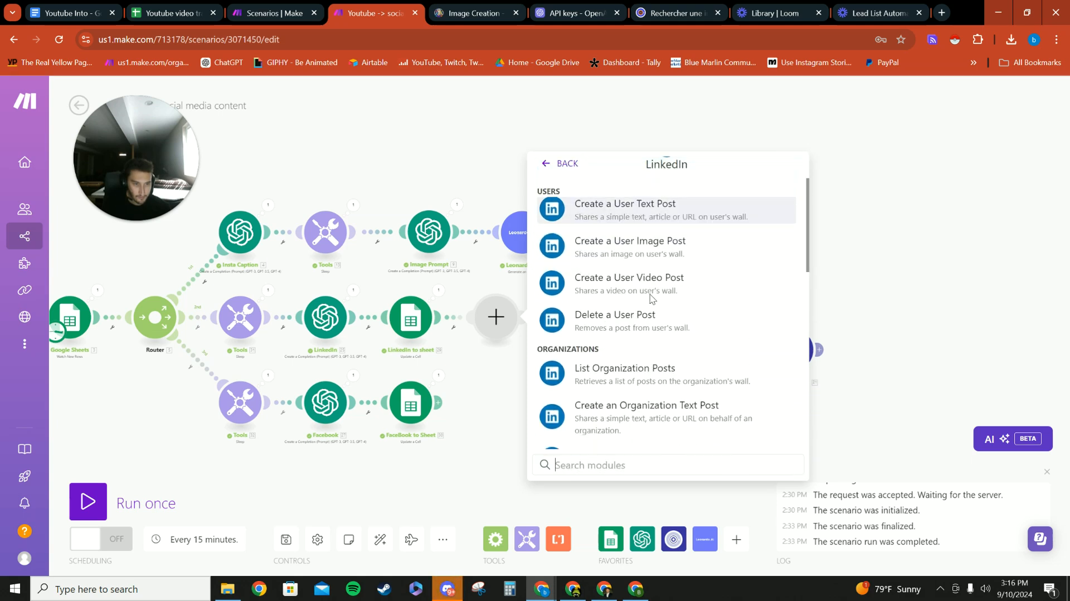
{"action": "left_click", "coordinate": [643, 256]}
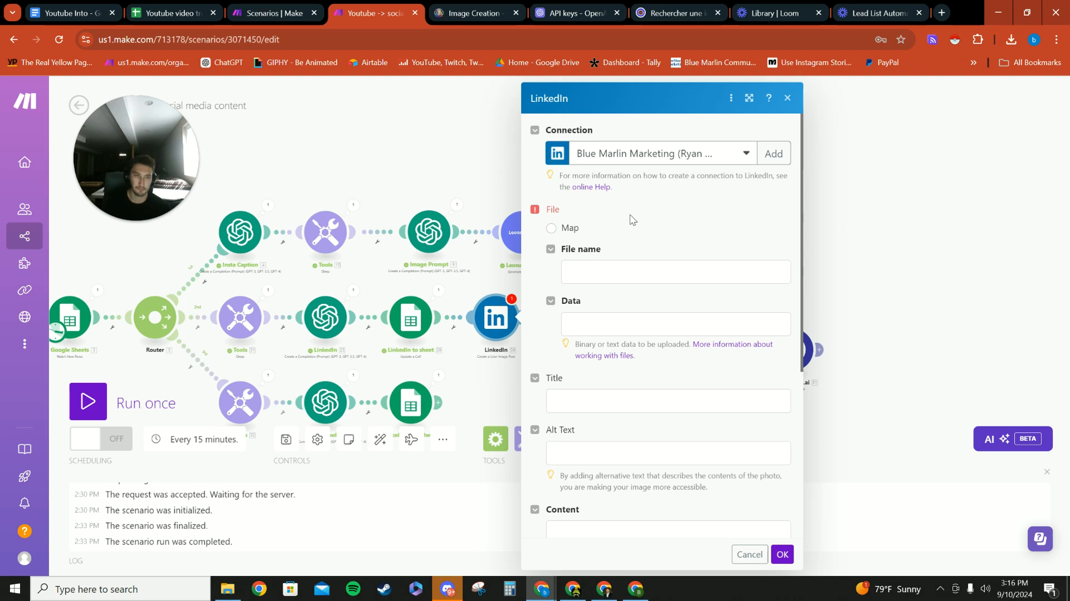
- Examine the LinkedIn module's File name field and the Google Sheets columns available for mapping into it
{"action": "scroll", "coordinate": [782, 217], "scroll_direction": "down", "scroll_amount": 3}
{"action": "scroll", "coordinate": [616, 253], "scroll_direction": "up", "scroll_amount": 3}
{"action": "scroll", "coordinate": [651, 245], "scroll_direction": "down", "scroll_amount": 1}
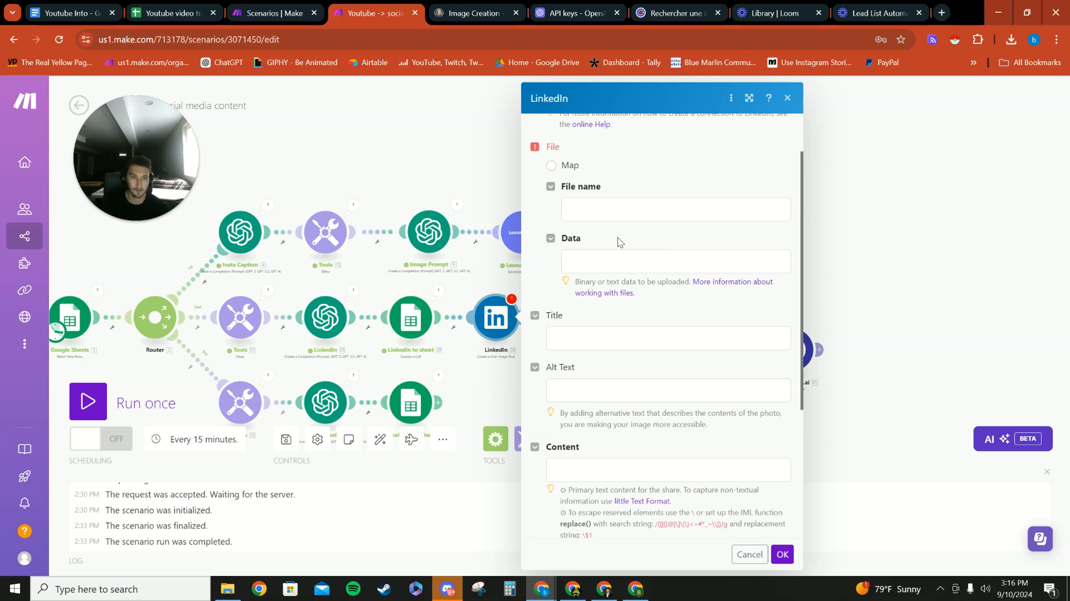
{"action": "left_click", "coordinate": [606, 214]}
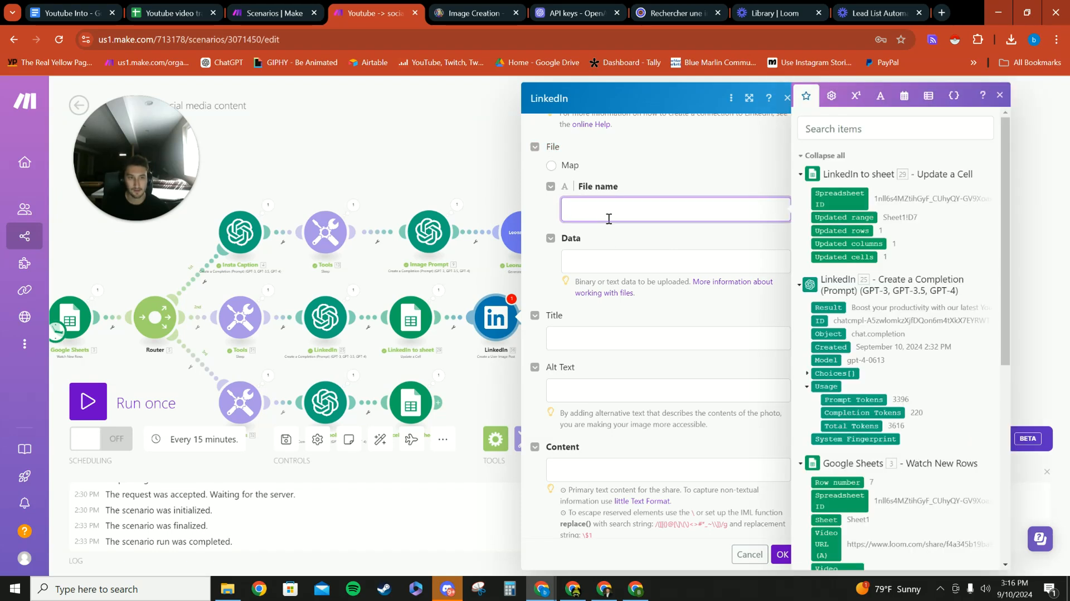
{"action": "scroll", "coordinate": [817, 230], "scroll_direction": "down", "scroll_amount": 5}
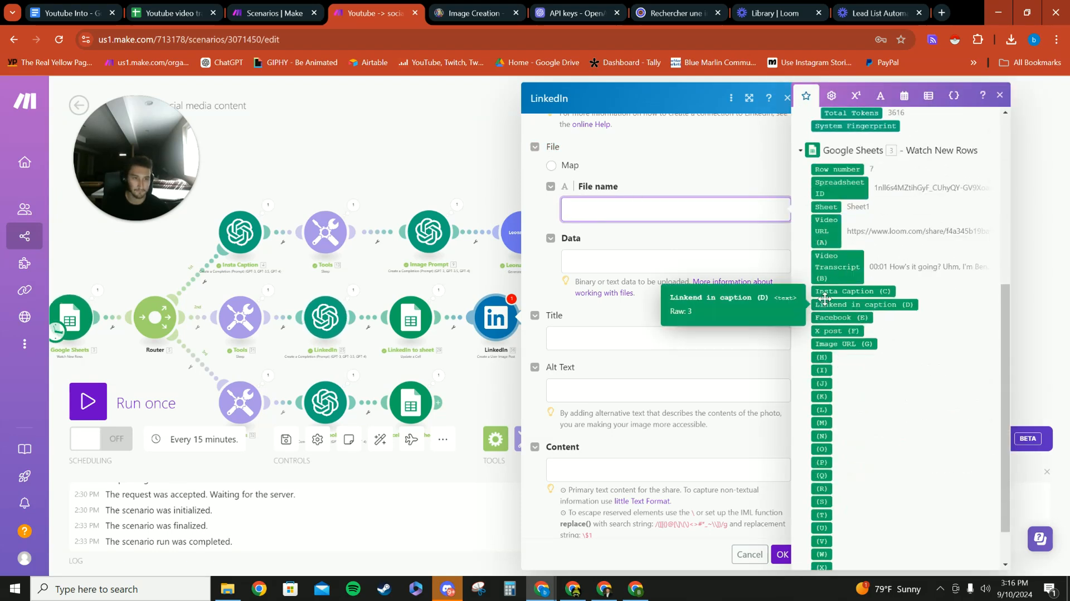
{"action": "scroll", "coordinate": [641, 213], "scroll_direction": "up", "scroll_amount": 1}
{"action": "scroll", "coordinate": [861, 368], "scroll_direction": "up", "scroll_amount": 3}
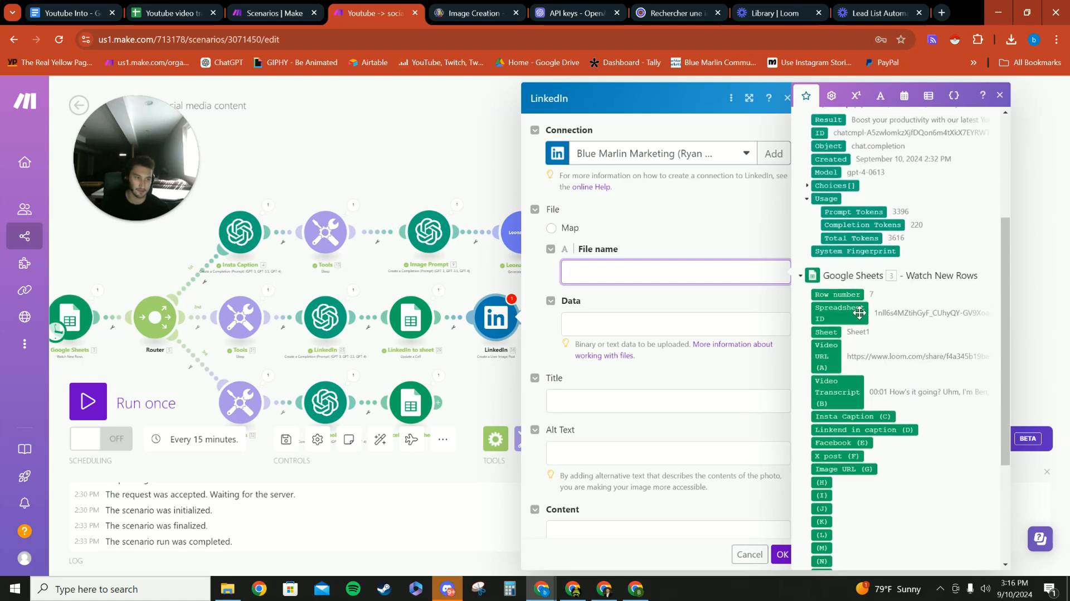
{"action": "scroll", "coordinate": [860, 367], "scroll_direction": "down", "scroll_amount": 1}
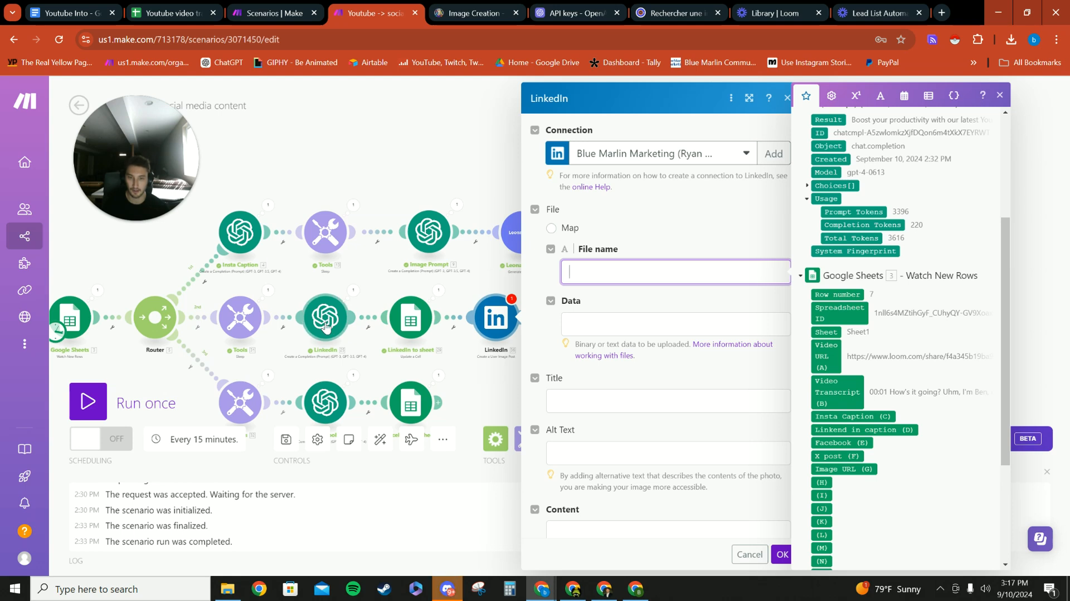
- Examine the Data, Title and Content fields of the LinkedIn image post module
{"action": "left_click", "coordinate": [641, 313]}
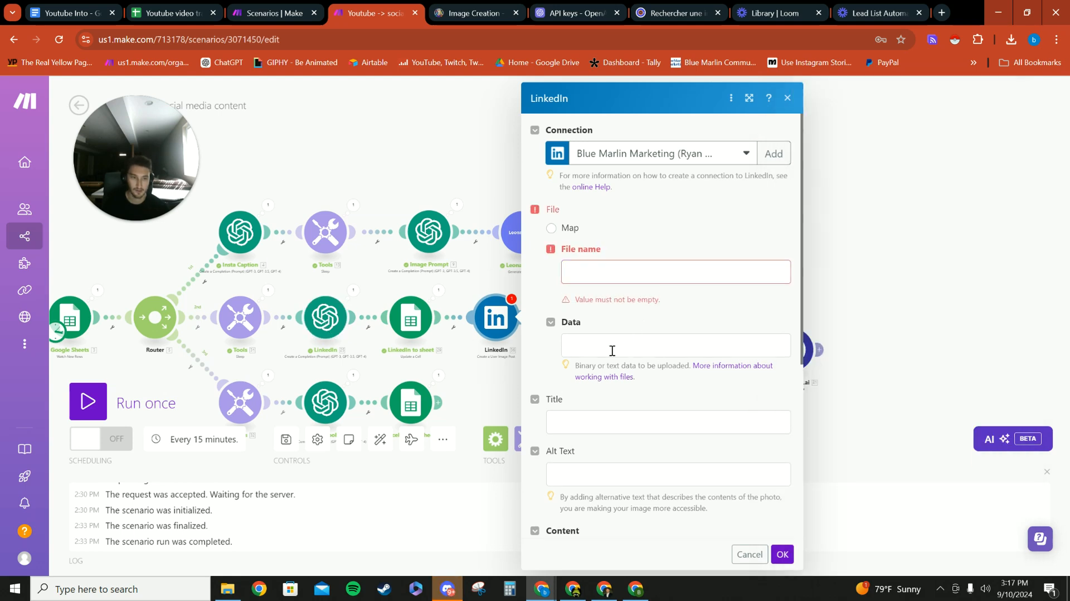
{"action": "left_click", "coordinate": [613, 350]}
{"action": "left_click", "coordinate": [679, 316]}
{"action": "scroll", "coordinate": [613, 318], "scroll_direction": "down", "scroll_amount": 2}
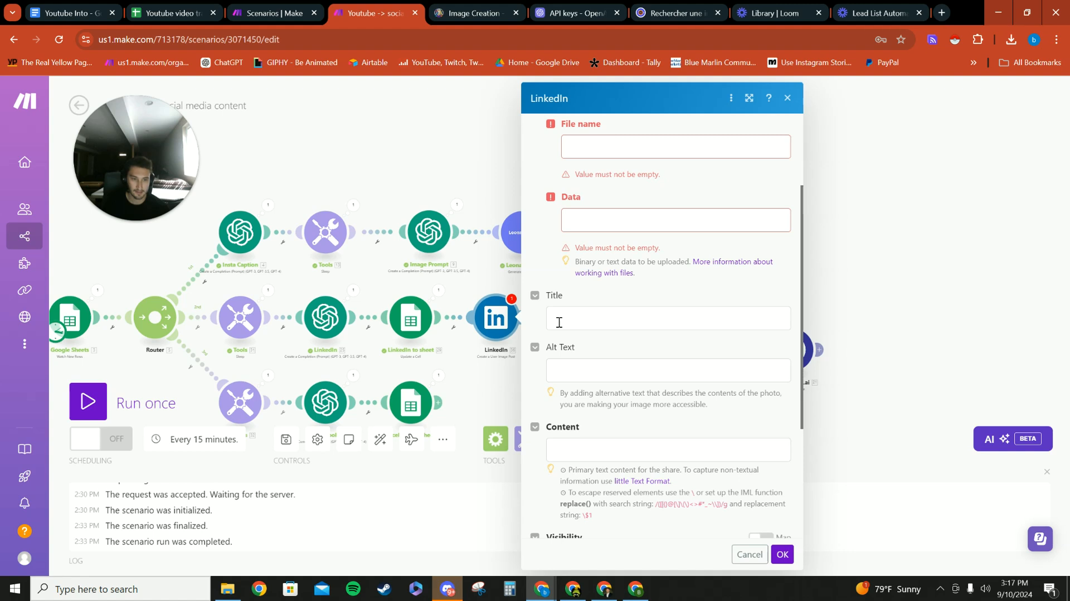
{"action": "left_click", "coordinate": [565, 323]}
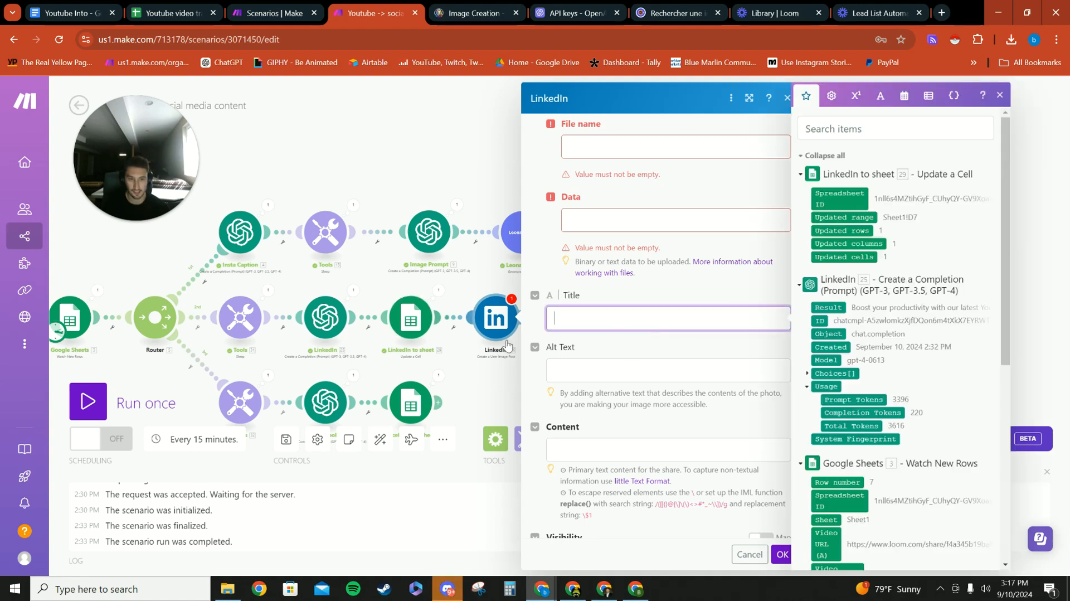
{"action": "scroll", "coordinate": [602, 372], "scroll_direction": "down", "scroll_amount": 1}
{"action": "left_click", "coordinate": [583, 388]}
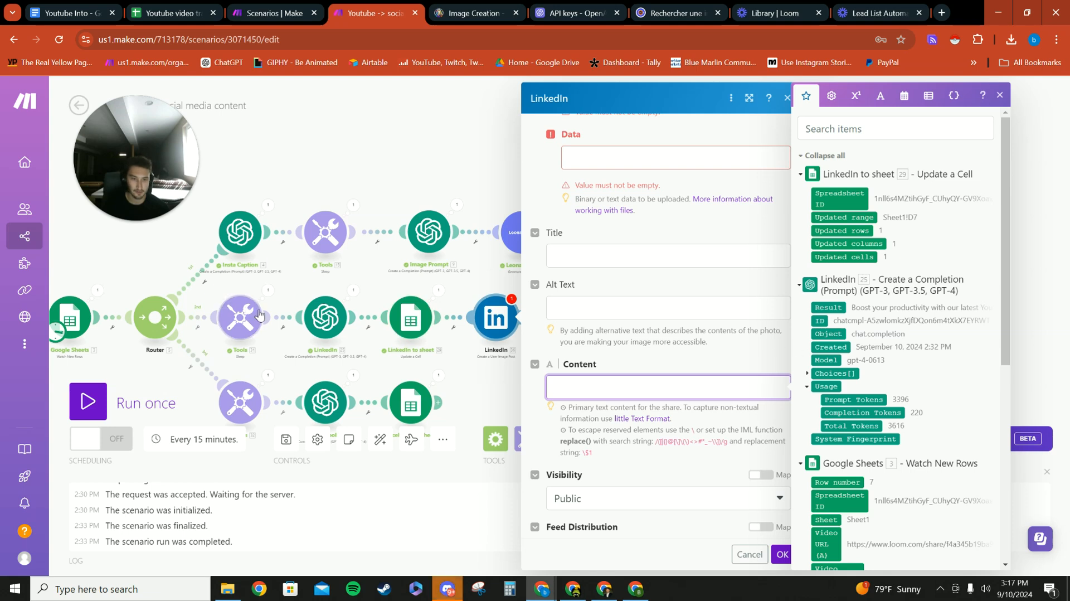
- Close the LinkedIn module's settings and delete the module from the LinkedIn branch
{"action": "left_click", "coordinate": [495, 317]}
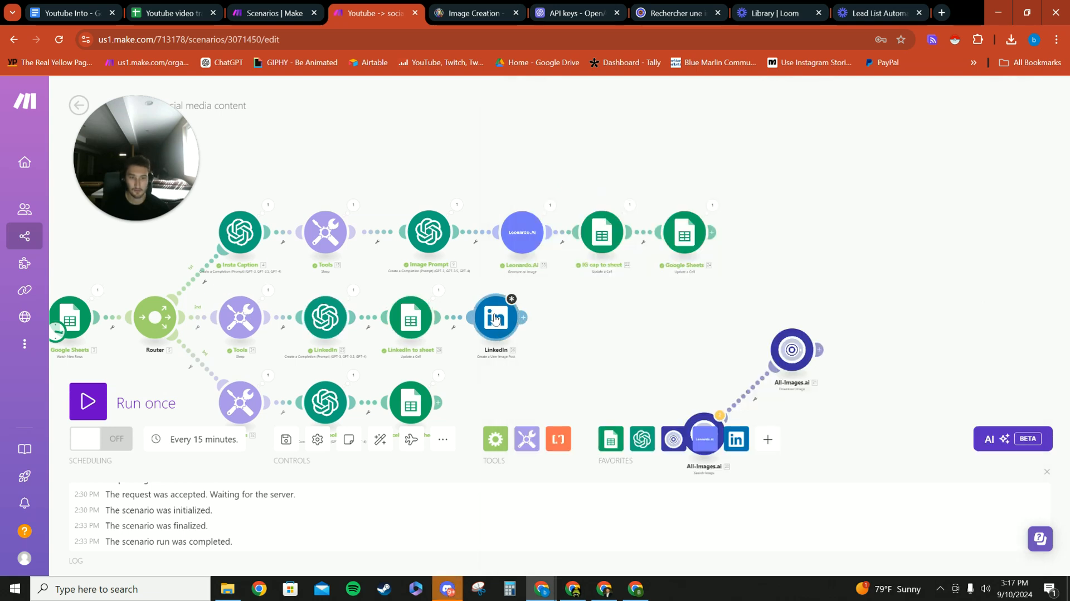
{"action": "right_click", "coordinate": [495, 318]}
{"action": "left_click", "coordinate": [530, 465]}
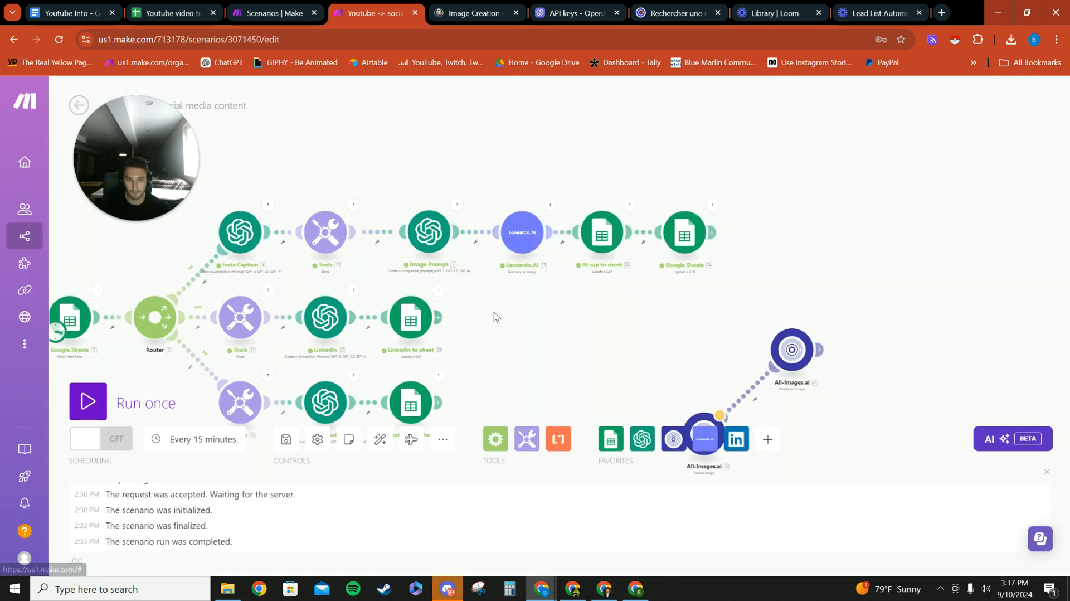
- Find the scenario "Integration Google Sheets, Instagram for Business, OpenAI (ChatGPT, Whisper, DALL-E)" in the scenario list and open it in the editor
{"action": "left_click", "coordinate": [256, 12]}
{"action": "scroll", "coordinate": [378, 335], "scroll_direction": "down", "scroll_amount": 7}
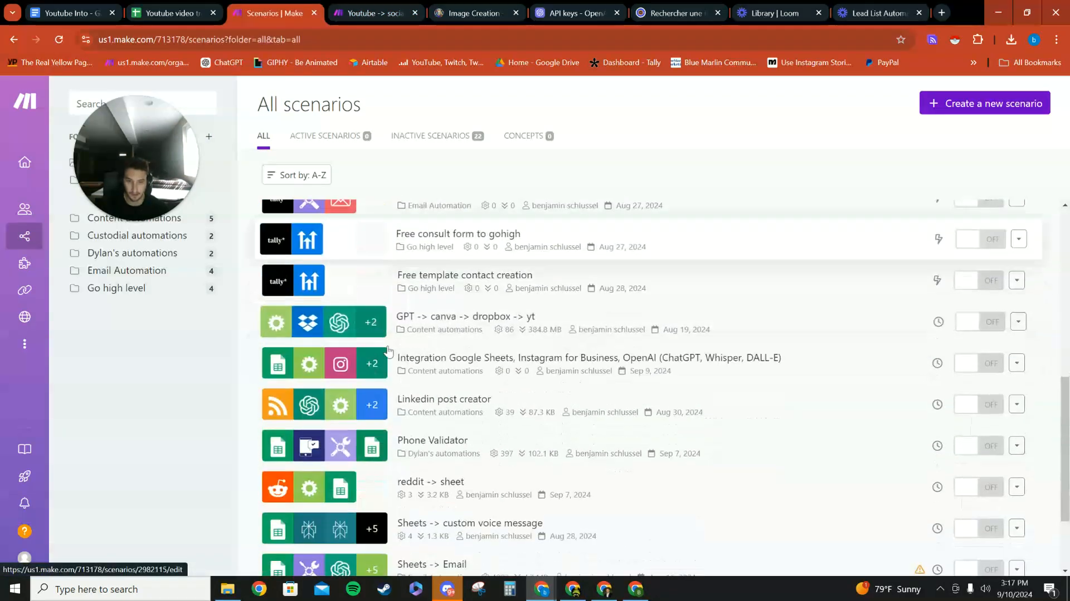
{"action": "scroll", "coordinate": [388, 356], "scroll_direction": "down", "scroll_amount": 2}
{"action": "scroll", "coordinate": [412, 401], "scroll_direction": "up", "scroll_amount": 5}
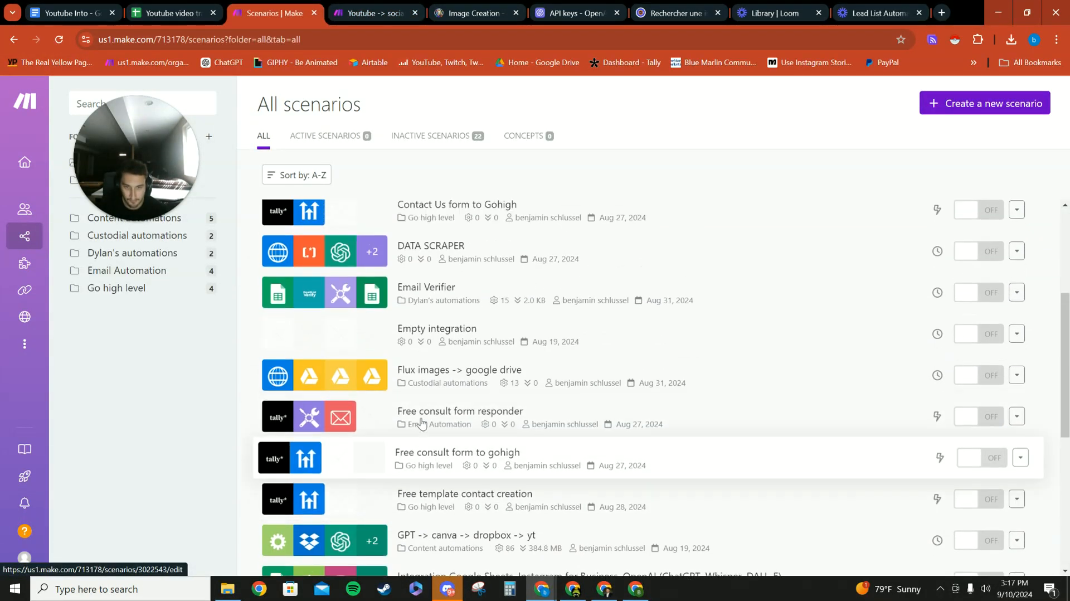
{"action": "scroll", "coordinate": [415, 417], "scroll_direction": "up", "scroll_amount": 6}
{"action": "scroll", "coordinate": [397, 385], "scroll_direction": "down", "scroll_amount": 6}
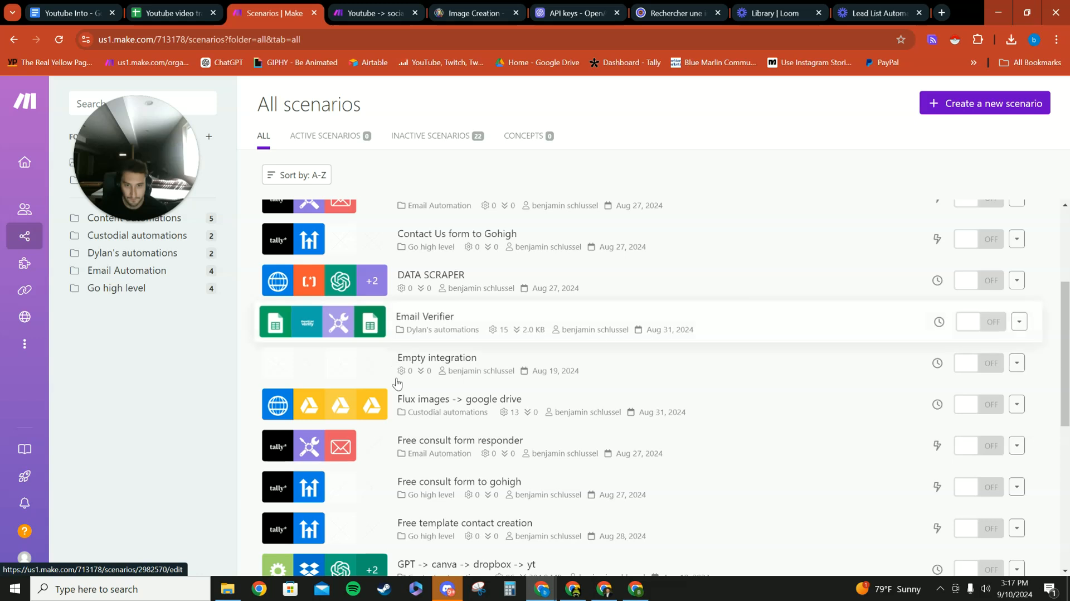
{"action": "scroll", "coordinate": [396, 382], "scroll_direction": "down", "scroll_amount": 6}
{"action": "left_click", "coordinate": [545, 308]}
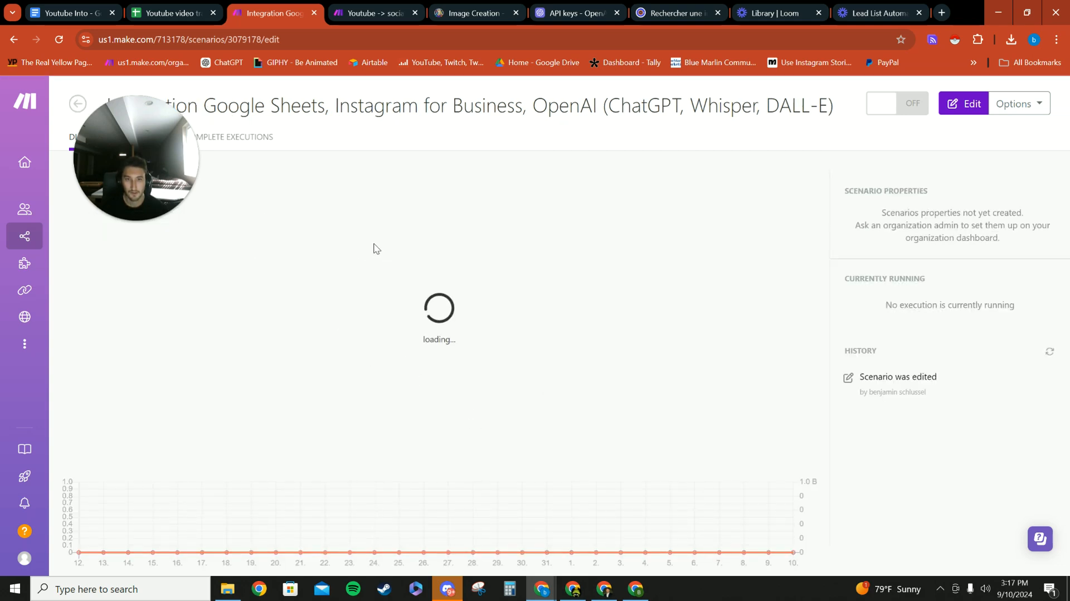
{"action": "scroll", "coordinate": [406, 262], "scroll_direction": "down", "scroll_amount": 5}
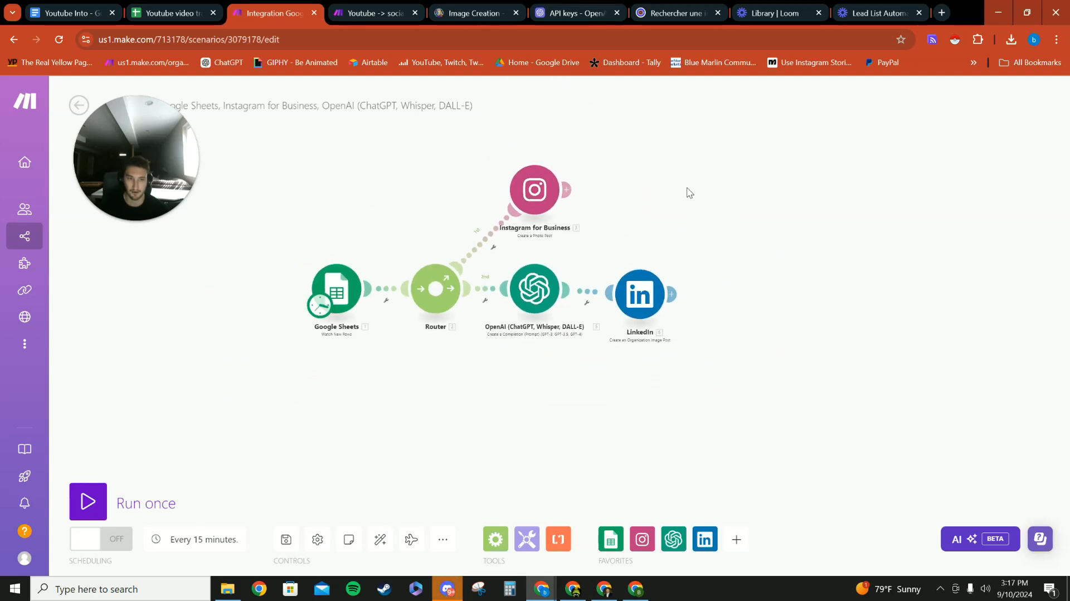
- Move the Instagram for Business module farther up and away from the Router
{"action": "left_click_drag", "start_coordinate": [681, 186], "coordinate": [624, 204]}
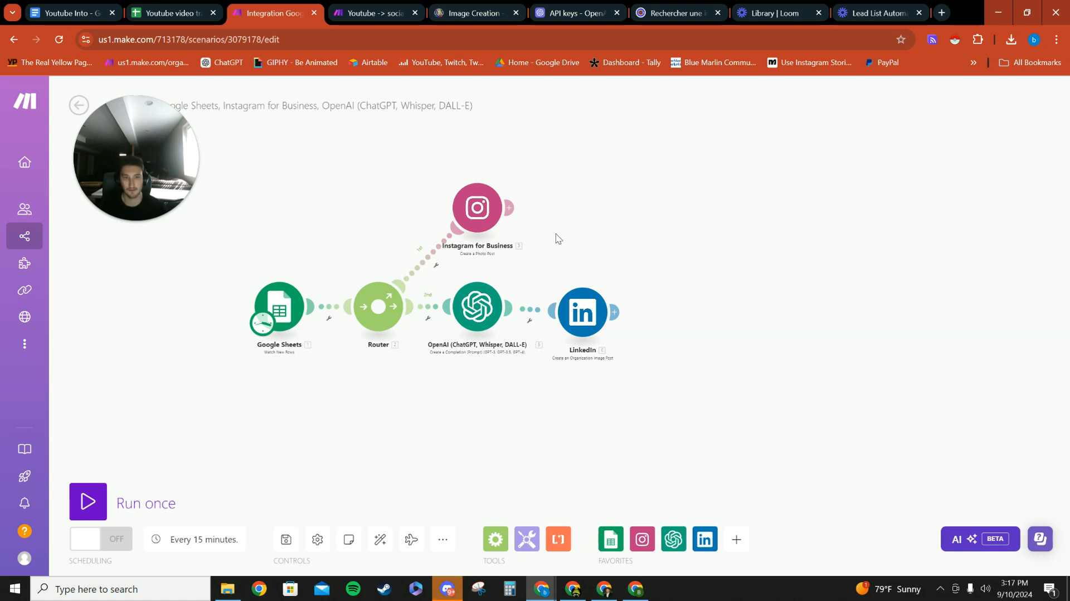
{"action": "left_click_drag", "start_coordinate": [648, 260], "coordinate": [654, 265]}
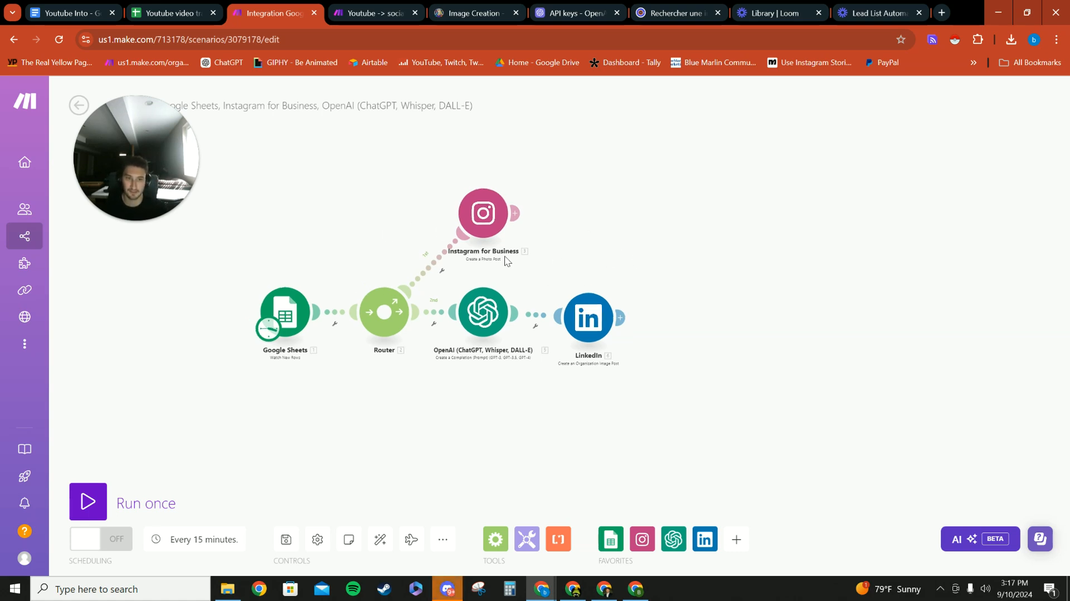
{"action": "left_click_drag", "start_coordinate": [568, 234], "coordinate": [549, 208]}
{"action": "left_click_drag", "start_coordinate": [458, 188], "coordinate": [466, 179]}
{"action": "left_click_drag", "start_coordinate": [568, 235], "coordinate": [547, 252]}
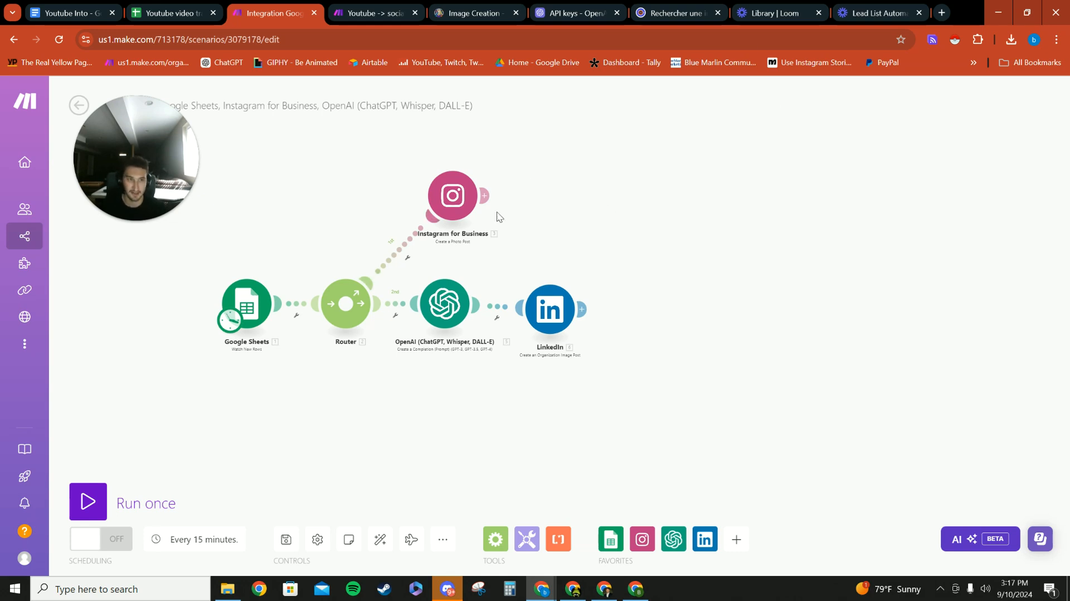
{"action": "left_click_drag", "start_coordinate": [473, 203], "coordinate": [493, 198]}
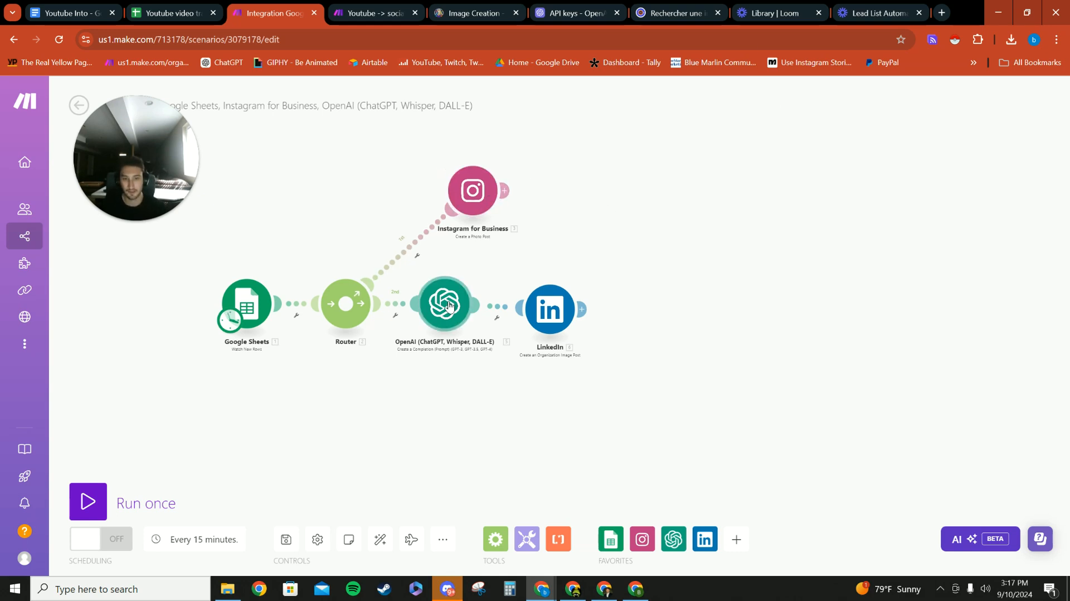
- Review the OpenAI module's LinkedIn title prompt and the Google Sheets Watch New Rows settings
{"action": "left_click", "coordinate": [447, 306]}
{"action": "left_click", "coordinate": [248, 305]}
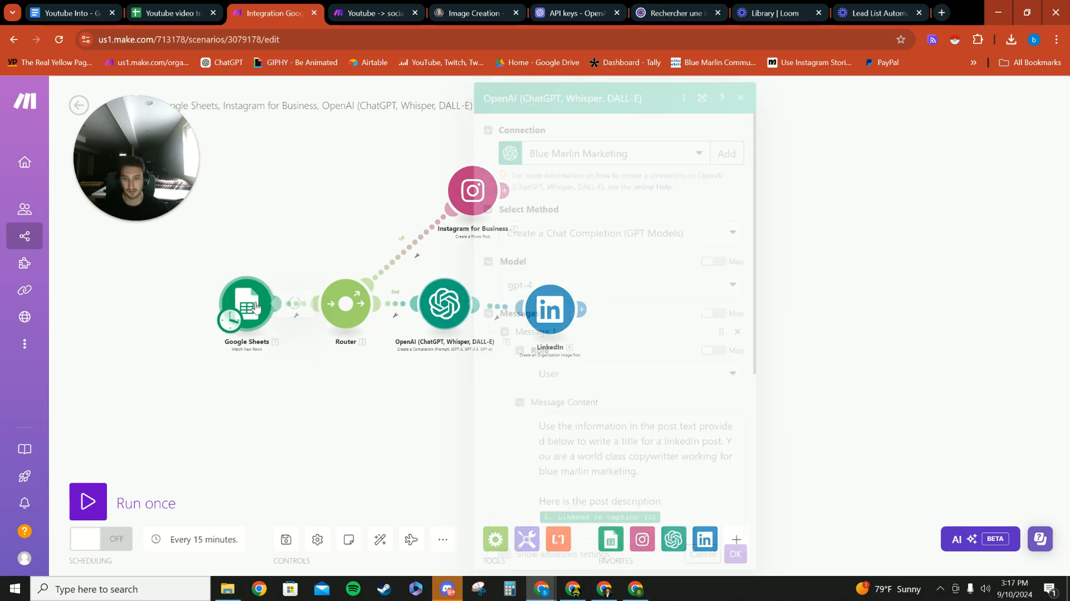
{"action": "scroll", "coordinate": [343, 346], "scroll_direction": "down", "scroll_amount": 2}
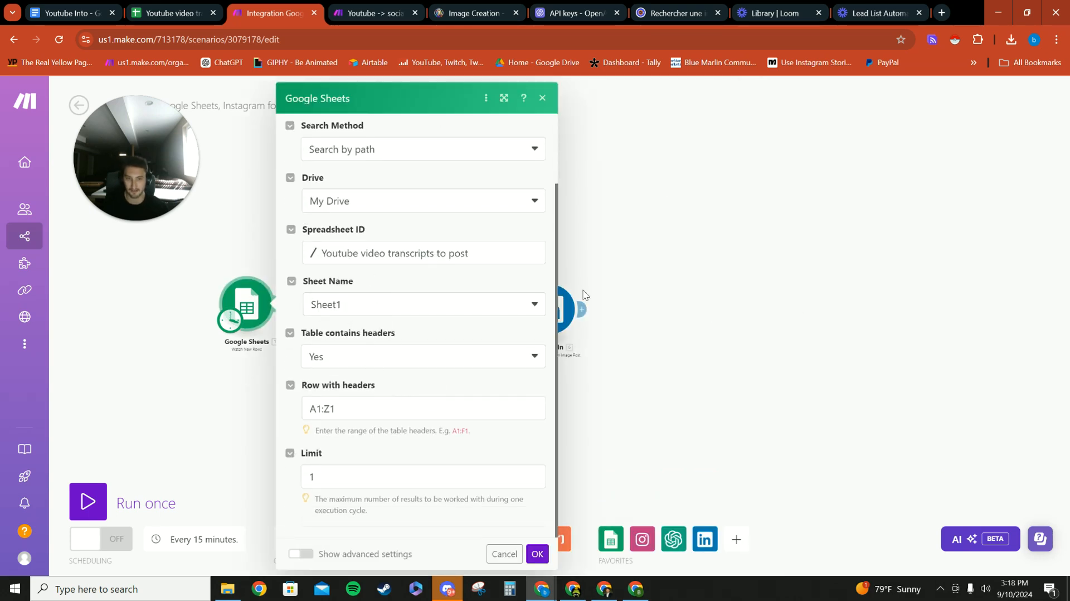
{"action": "left_click", "coordinate": [810, 256]}
- Add two more empty routes to the Router below the LinkedIn branch
{"action": "left_click", "coordinate": [342, 306]}
{"action": "left_click", "coordinate": [340, 308]}
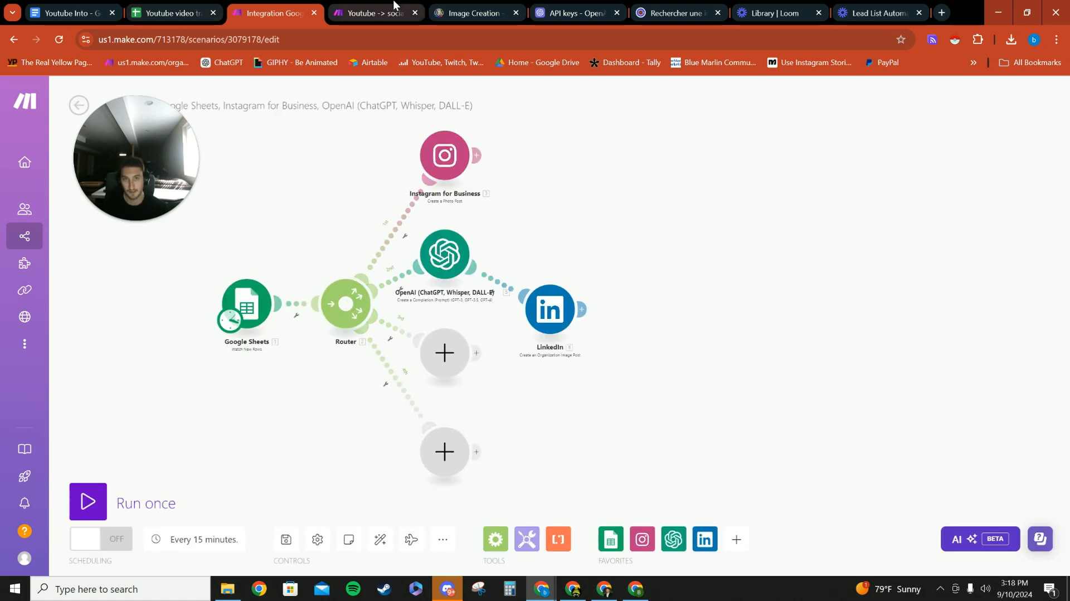
{"action": "left_click_drag", "start_coordinate": [326, 223], "coordinate": [299, 222]}
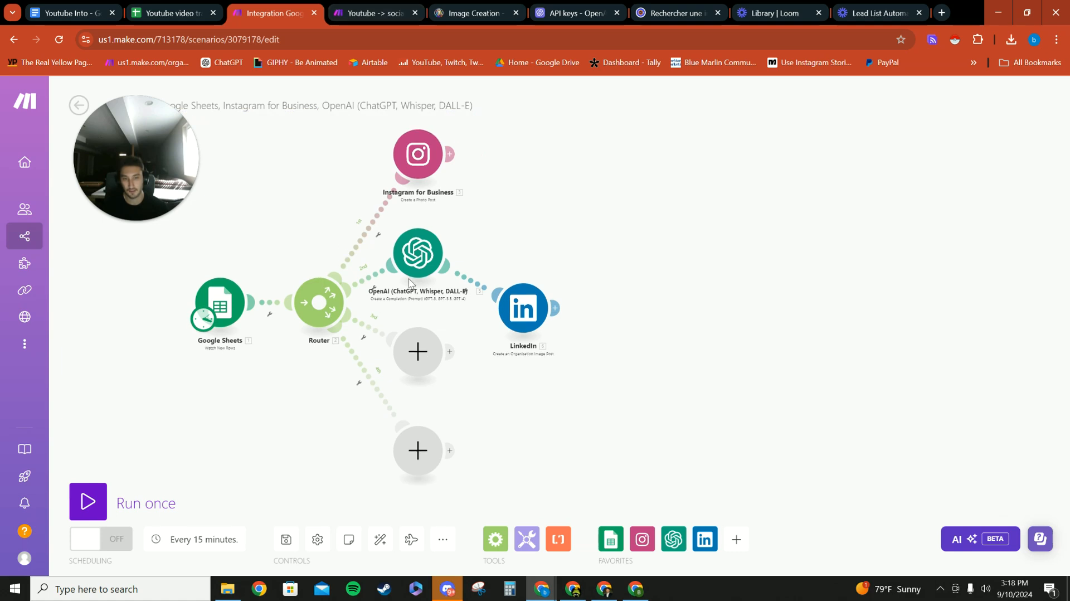
- Return to the Youtube -> social media content scenario and examine the generated post text in the LinkedIn OpenAI module's output
{"action": "left_click", "coordinate": [371, 13]}
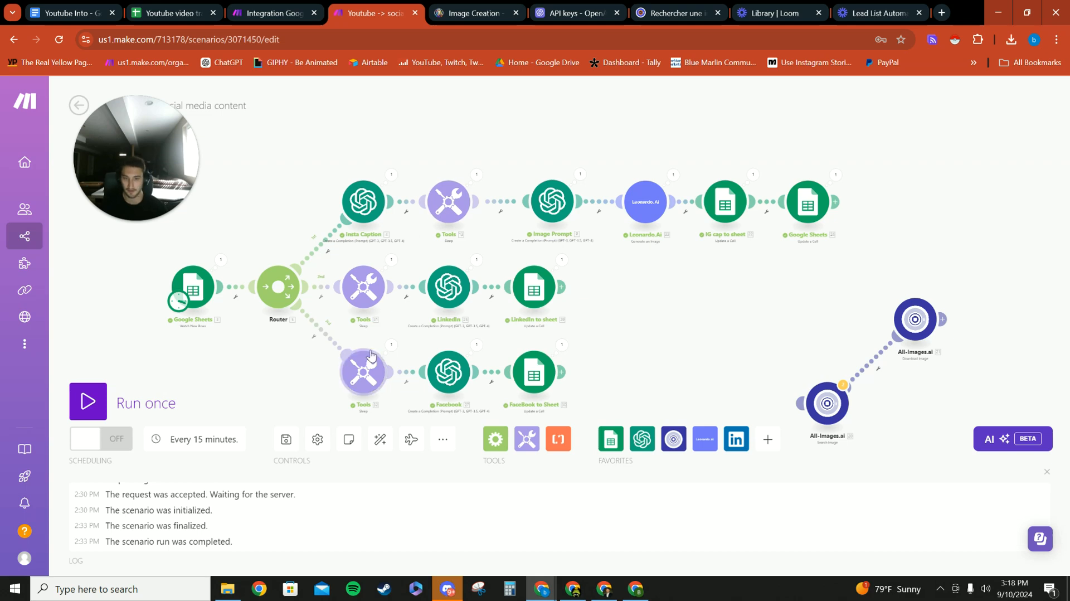
{"action": "left_click_drag", "start_coordinate": [681, 328], "coordinate": [659, 330]}
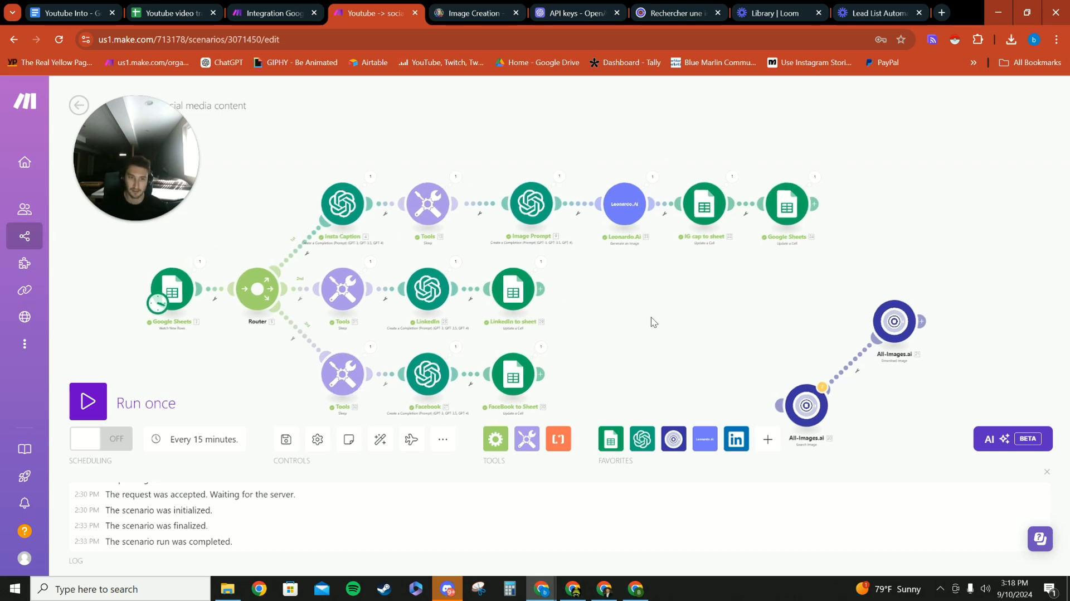
{"action": "right_click", "coordinate": [623, 206]}
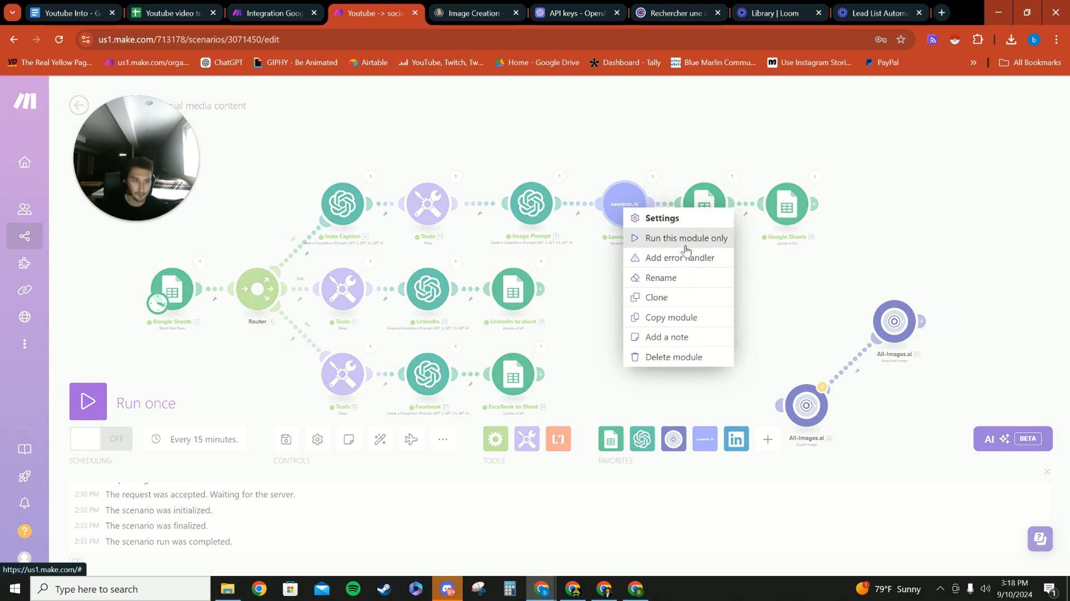
{"action": "left_click", "coordinate": [592, 258]}
{"action": "left_click_drag", "start_coordinate": [637, 337], "coordinate": [690, 327]}
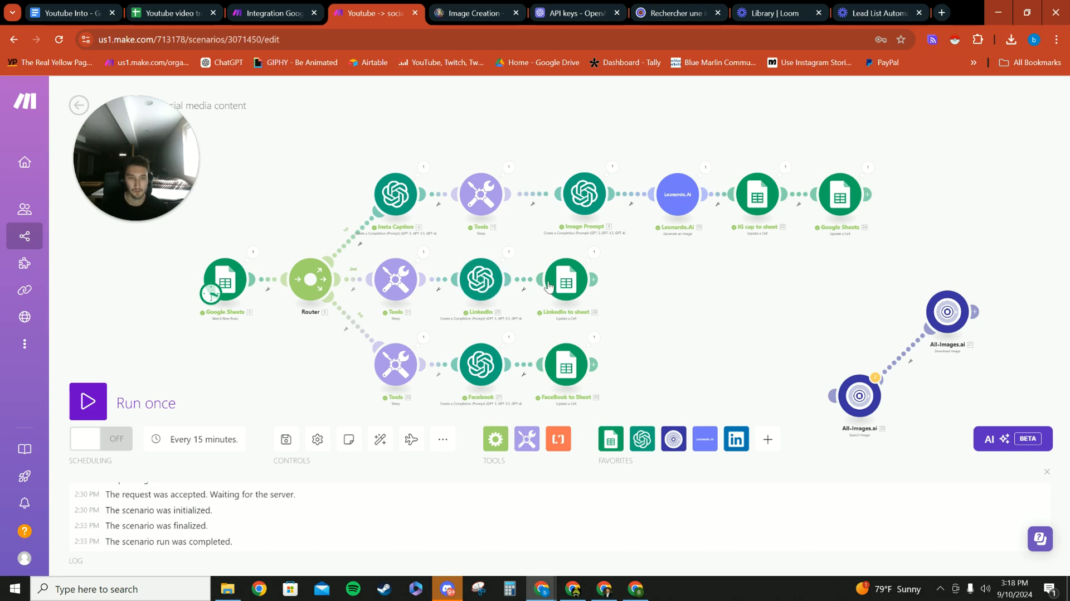
{"action": "left_click", "coordinate": [508, 252]}
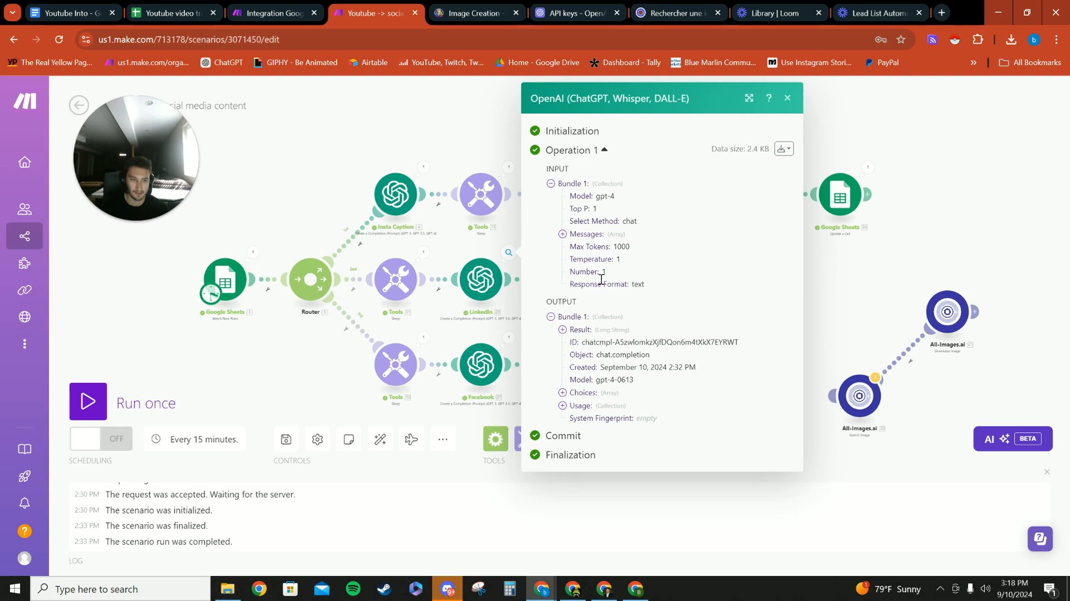
{"action": "left_click", "coordinate": [562, 329]}
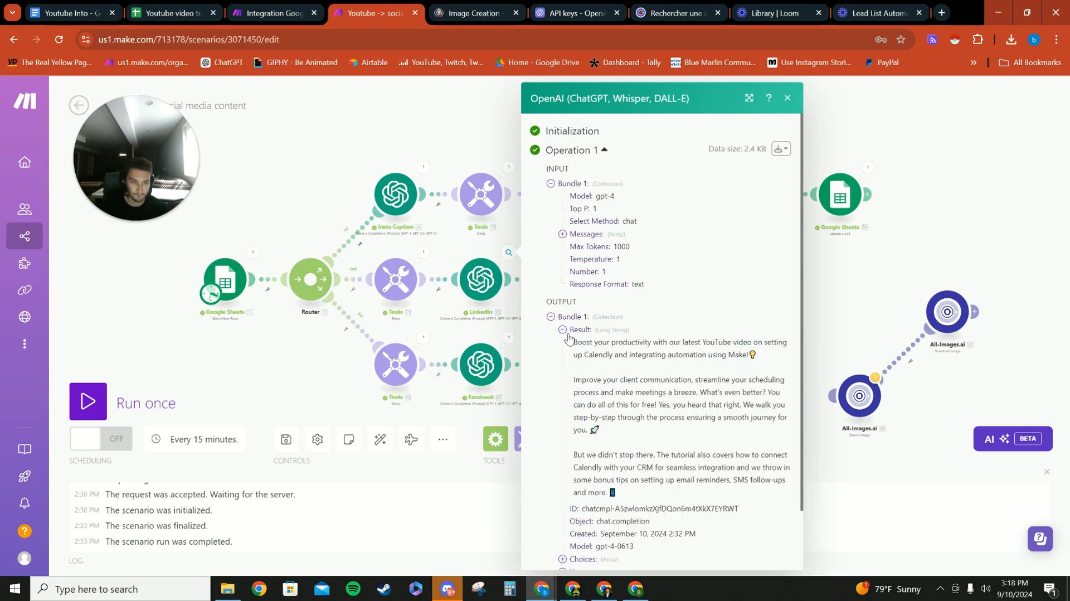
- Read through the rest of the LinkedIn module's generated post text and close the operation details
{"action": "scroll", "coordinate": [601, 290], "scroll_direction": "down", "scroll_amount": 3}
{"action": "scroll", "coordinate": [601, 291], "scroll_direction": "up", "scroll_amount": 2}
{"action": "scroll", "coordinate": [610, 320], "scroll_direction": "down", "scroll_amount": 3}
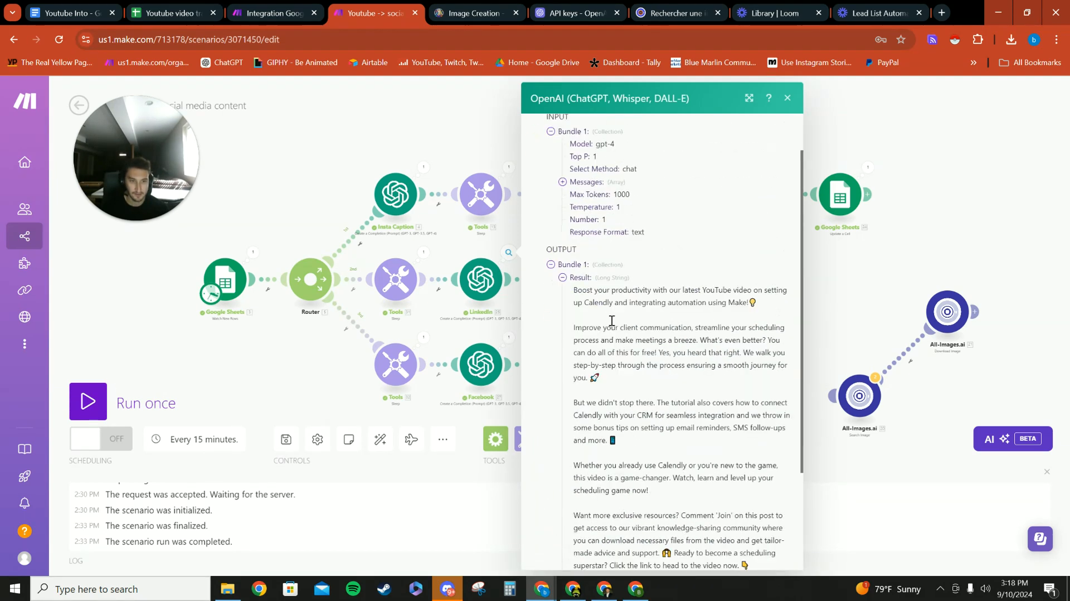
{"action": "left_click", "coordinate": [981, 224]}
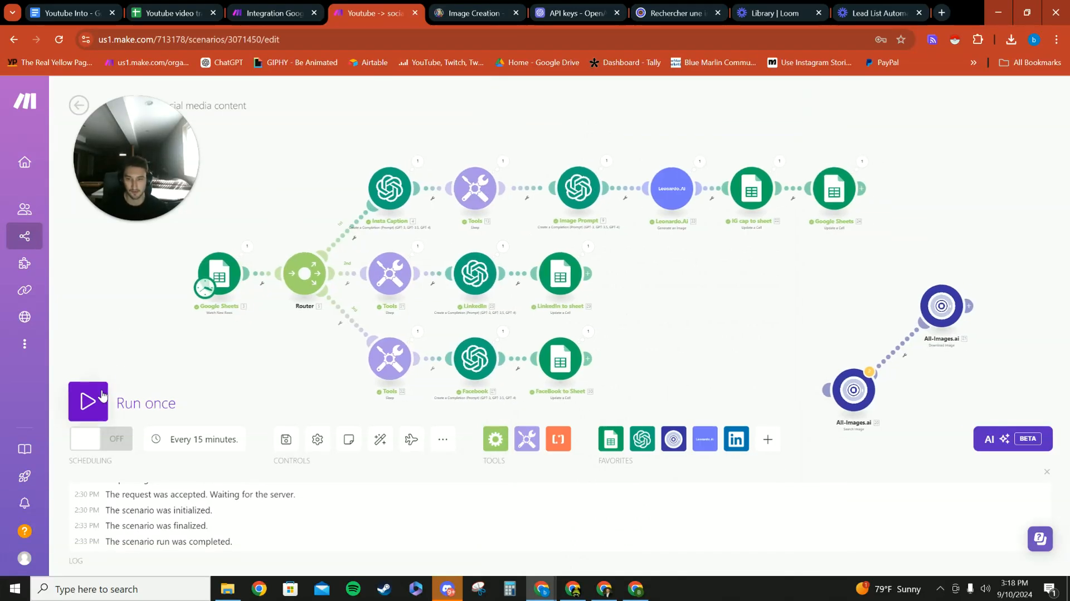
- Run the scenario once and read the caption text in the Insta Caption module's output
{"action": "left_click", "coordinate": [88, 401]}
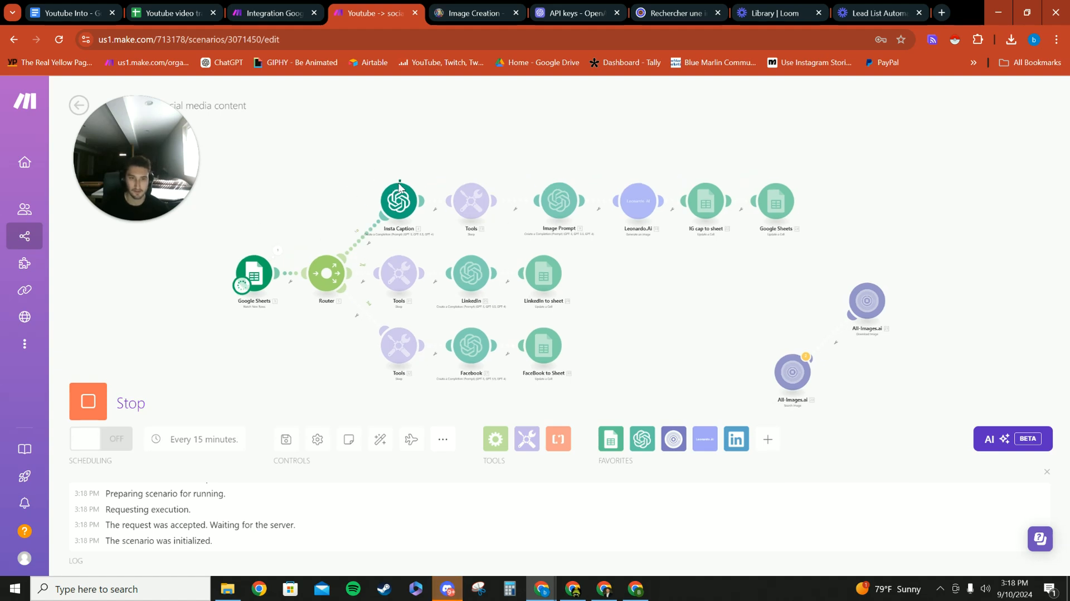
{"action": "scroll", "coordinate": [346, 233], "scroll_direction": "up", "scroll_amount": 1}
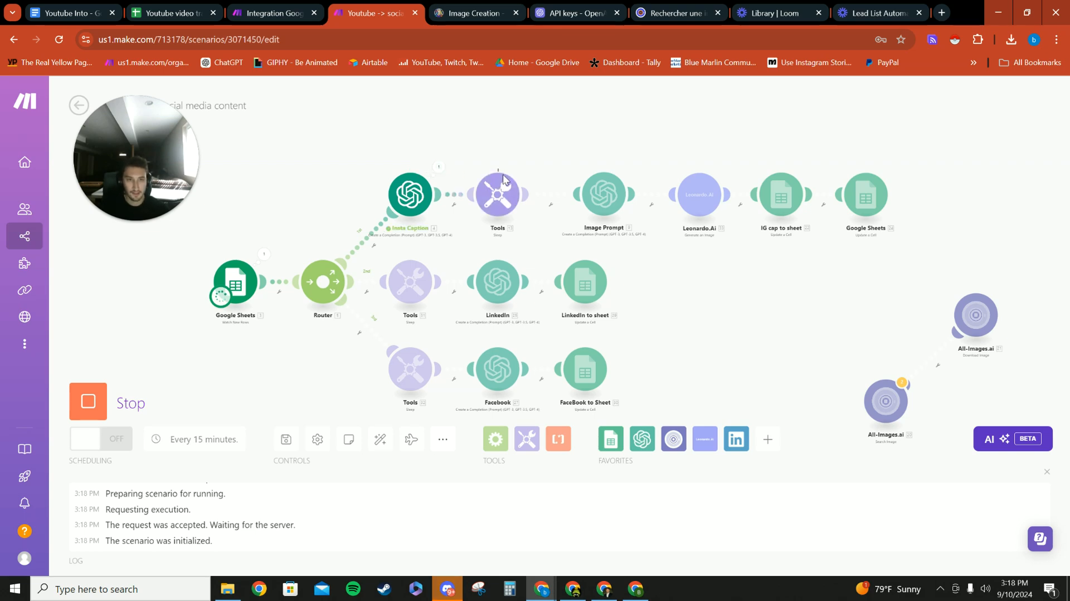
{"action": "left_click", "coordinate": [439, 167]}
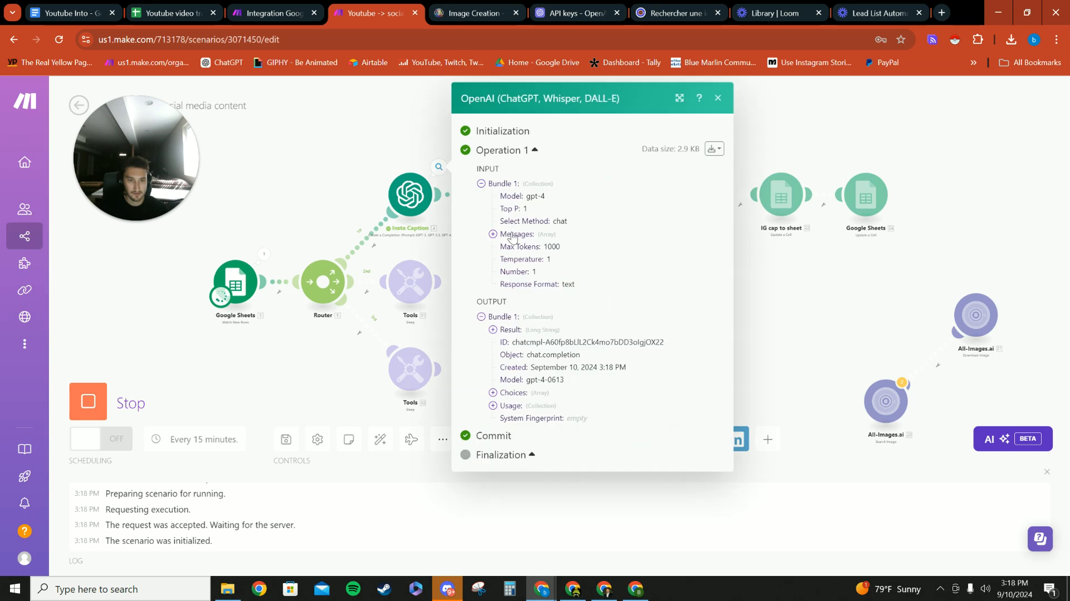
{"action": "left_click", "coordinate": [492, 330]}
{"action": "scroll", "coordinate": [557, 334], "scroll_direction": "down", "scroll_amount": 3}
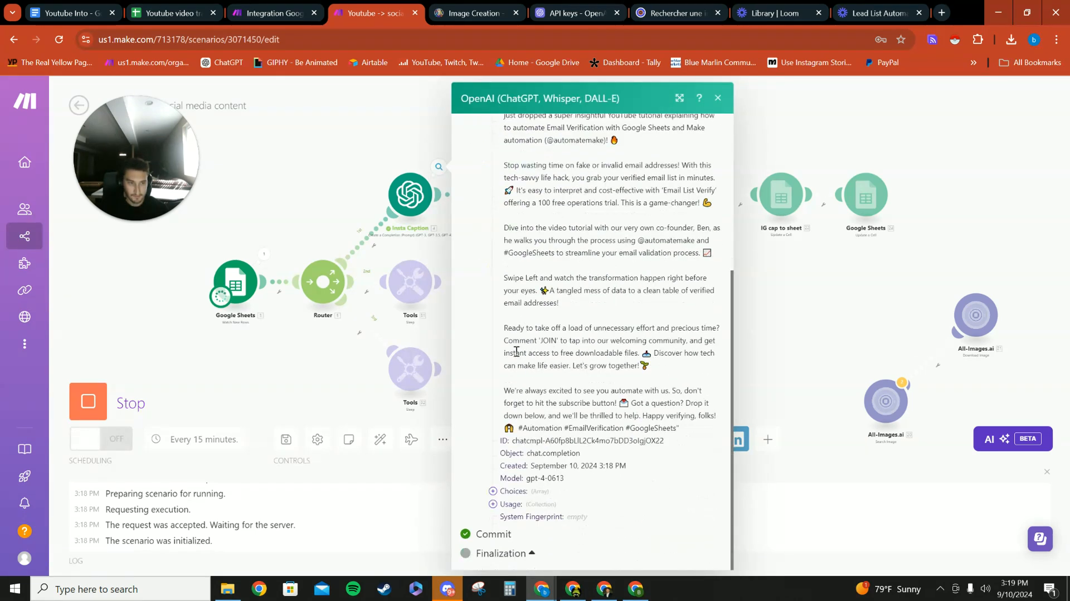
{"action": "left_click", "coordinate": [331, 156]}
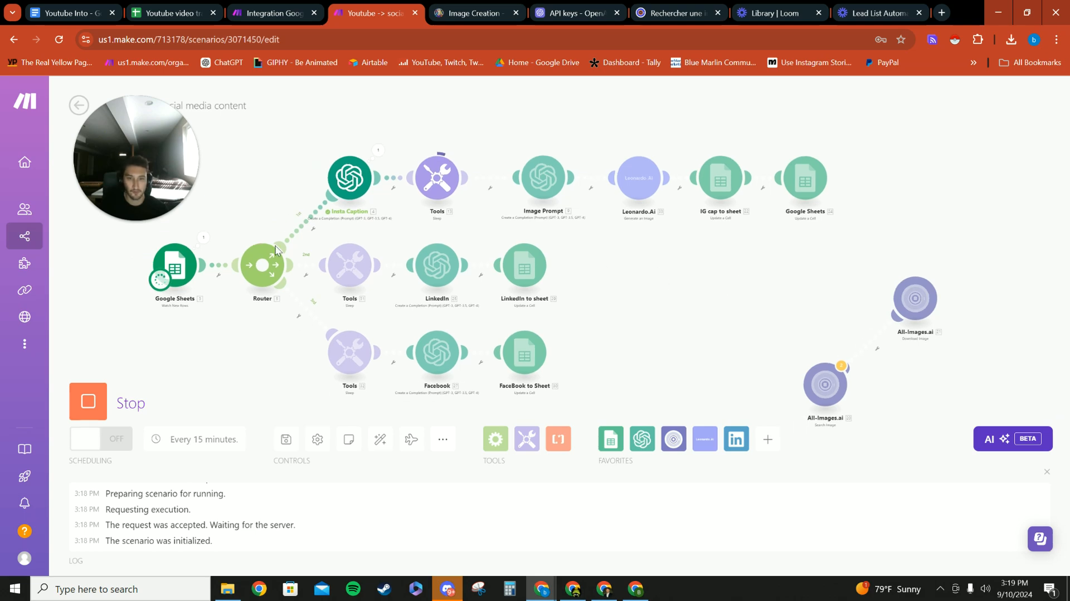
- Switch to the Youtube video transcripts to post sheet and examine row 8's video URL, transcript and caption cells
{"action": "left_click", "coordinate": [172, 13]}
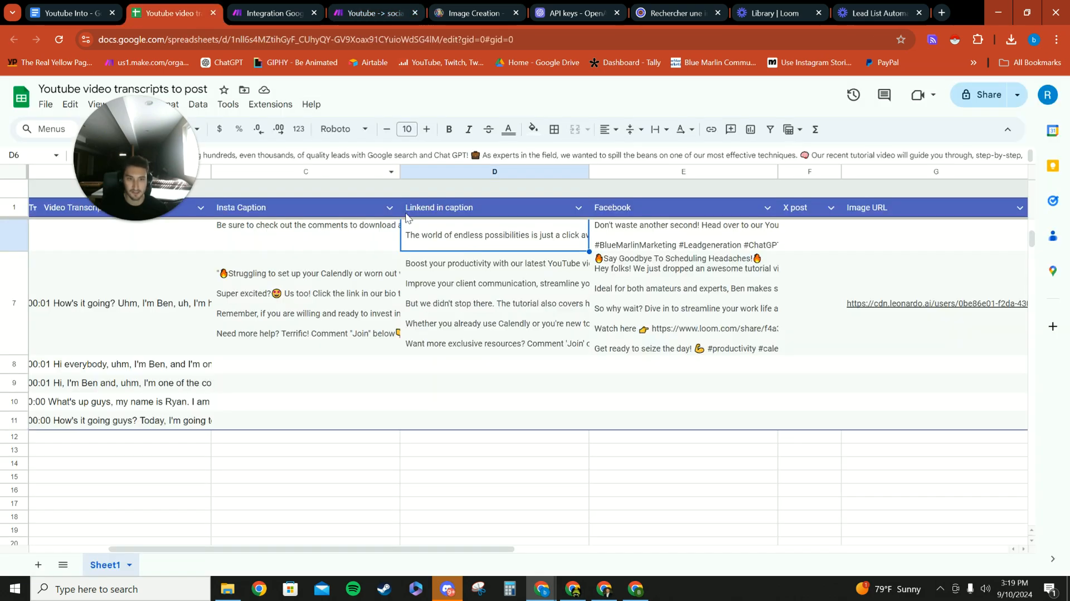
{"action": "left_click", "coordinate": [276, 433]}
{"action": "left_click", "coordinate": [454, 432]}
{"action": "left_click", "coordinate": [607, 433]}
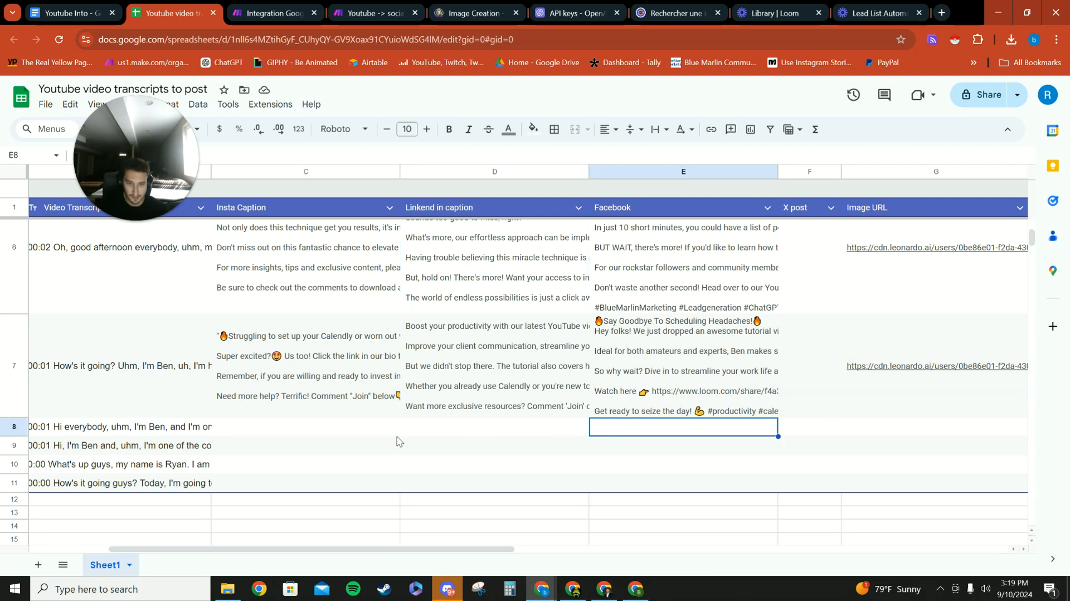
{"action": "scroll", "coordinate": [334, 445], "scroll_direction": "down", "scroll_amount": 2}
{"action": "left_click_drag", "start_coordinate": [332, 542], "coordinate": [180, 542]}
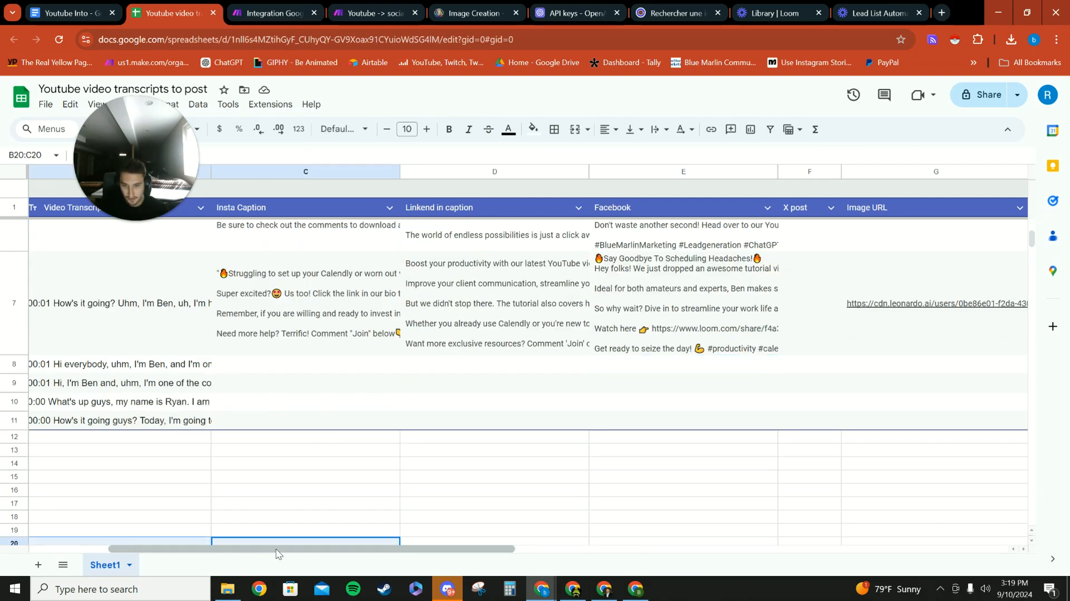
{"action": "left_click_drag", "start_coordinate": [276, 549], "coordinate": [172, 548]}
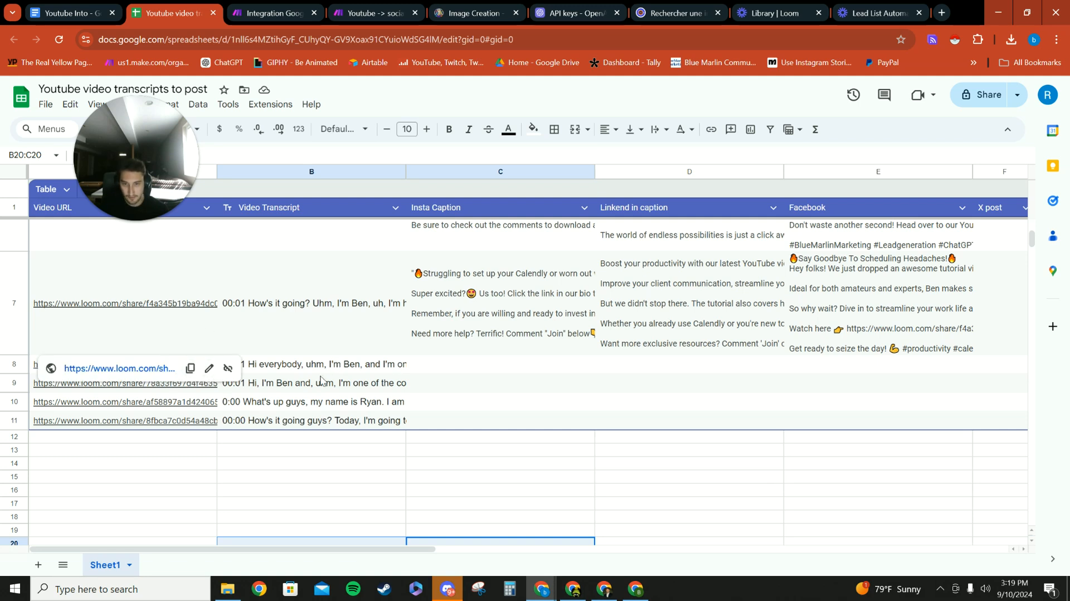
{"action": "left_click", "coordinate": [345, 367]}
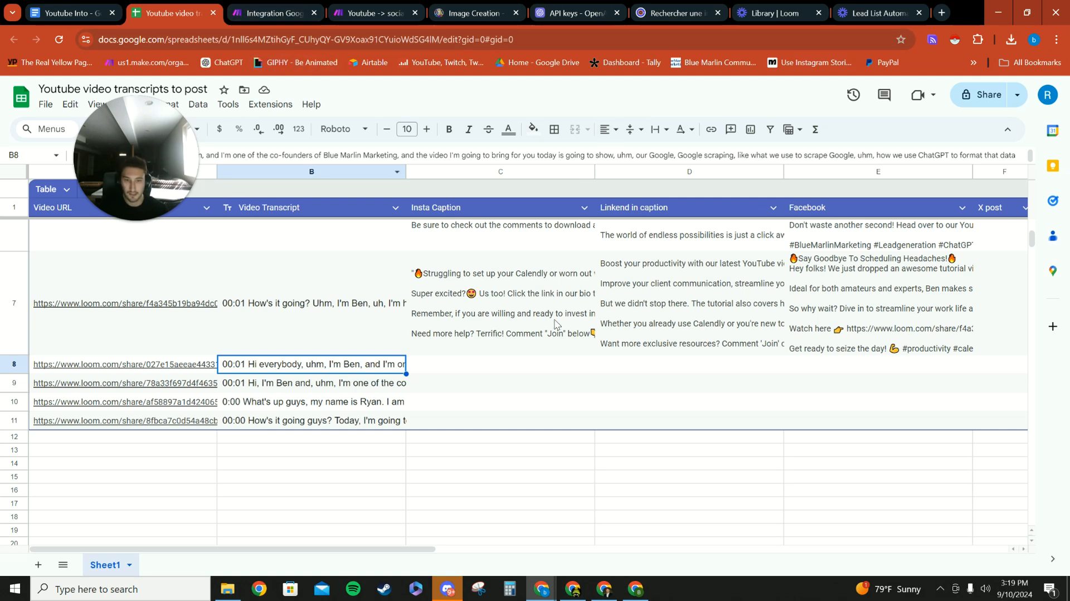
{"action": "left_click", "coordinate": [473, 366]}
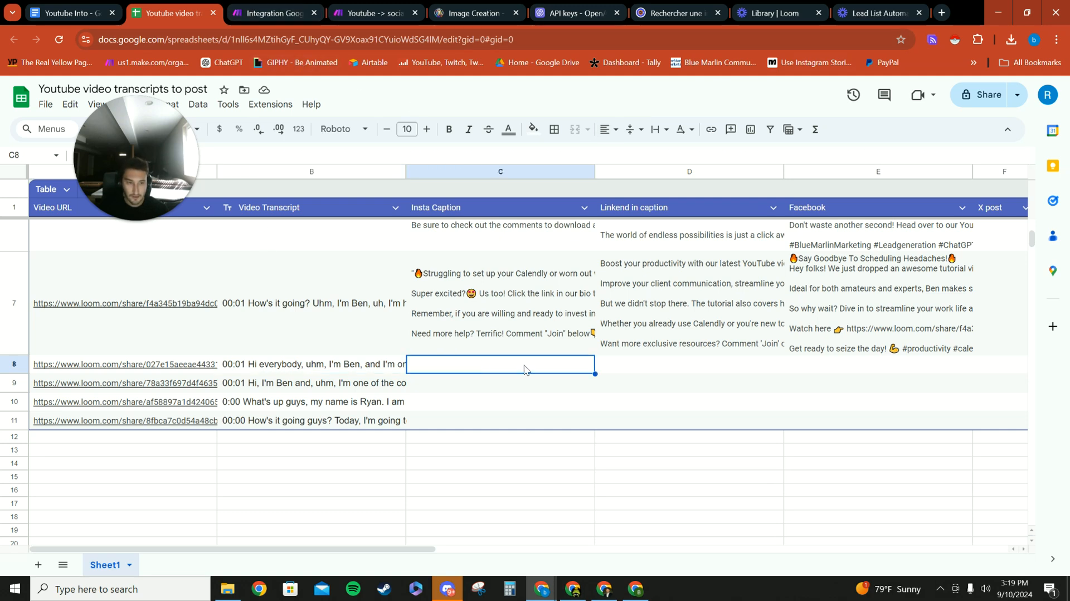
- Return to the Make scenario and examine the image description in the Image Prompt module's output
{"action": "left_click", "coordinate": [372, 13]}
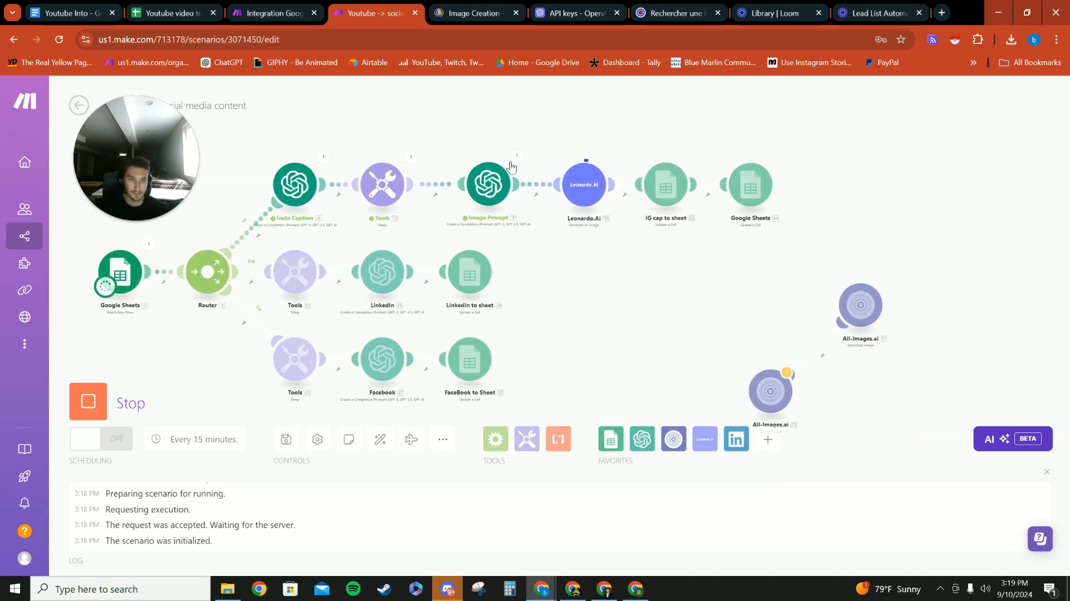
{"action": "left_click", "coordinate": [590, 147]}
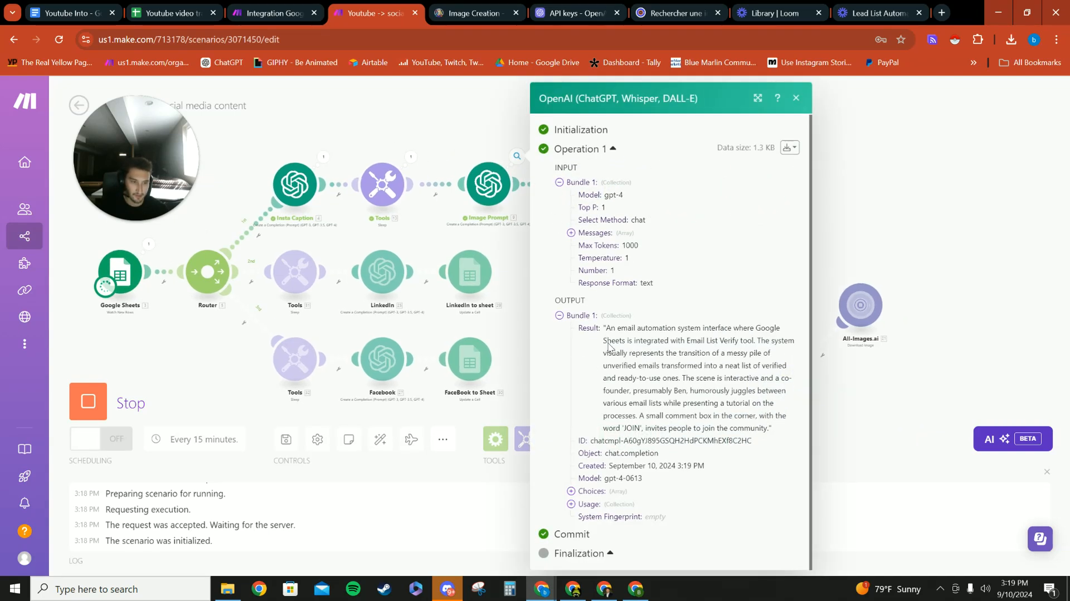
{"action": "left_click_drag", "start_coordinate": [606, 329], "coordinate": [762, 437]}
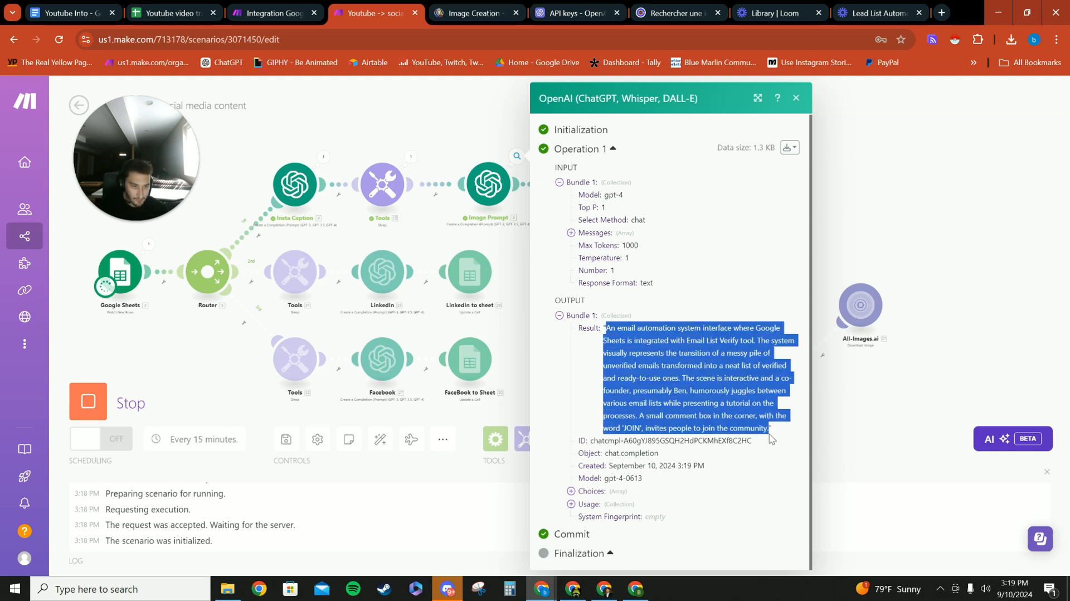
{"action": "left_click", "coordinate": [883, 202]}
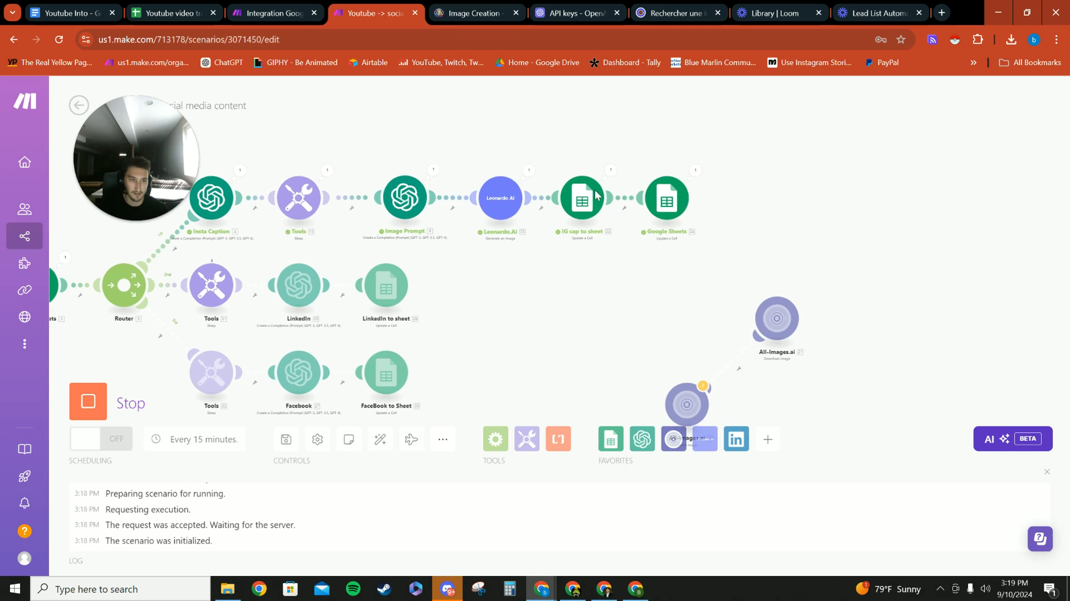
- Check row 8 of the transcripts sheet for the new Insta caption and image URL
{"action": "left_click", "coordinate": [173, 13]}
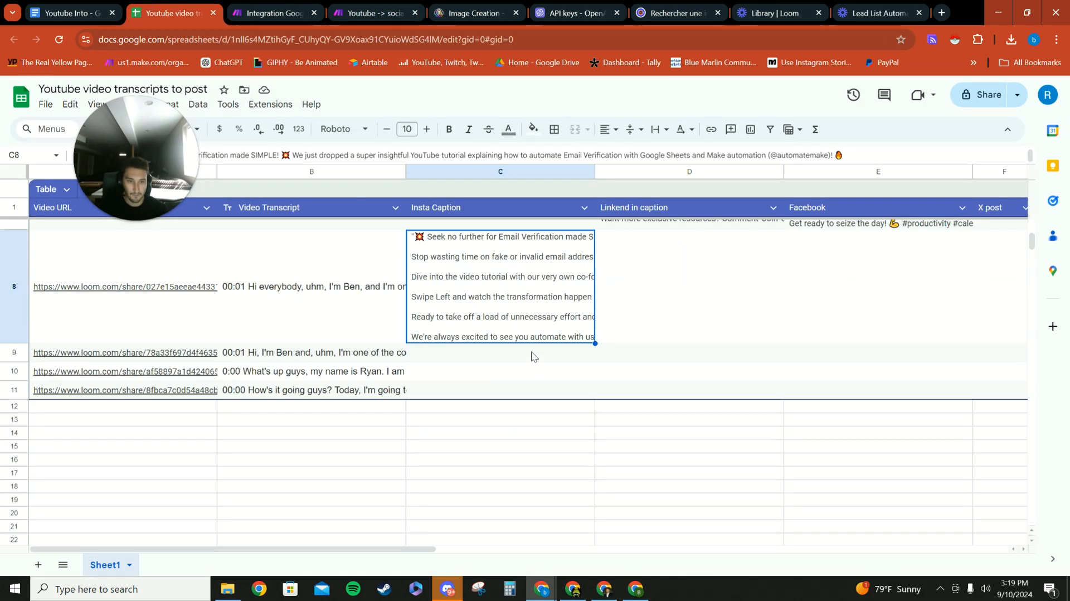
{"action": "scroll", "coordinate": [373, 342], "scroll_direction": "up", "scroll_amount": 2}
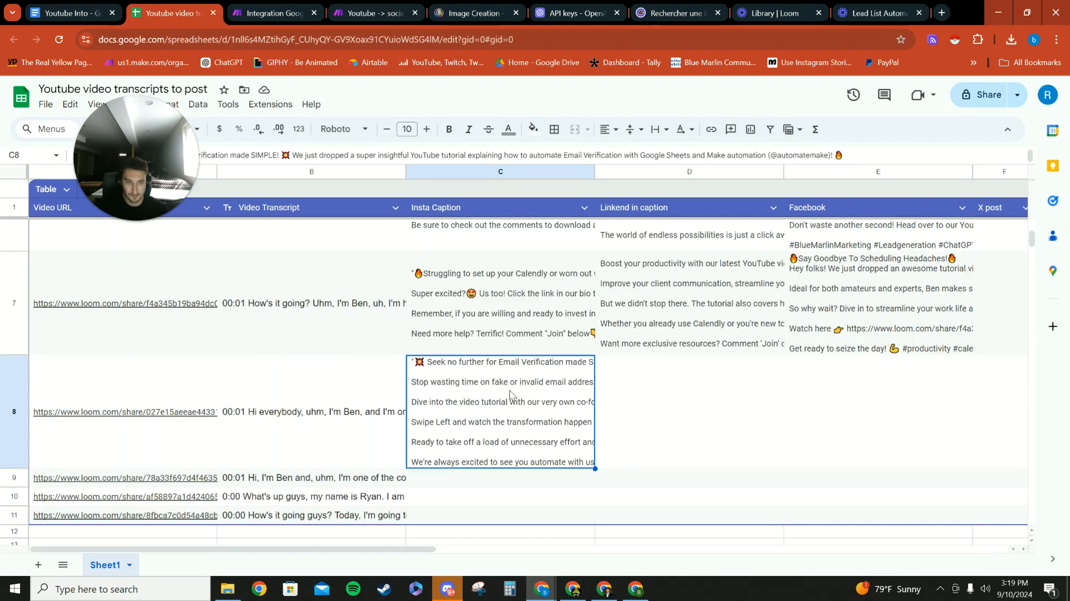
{"action": "scroll", "coordinate": [510, 393], "scroll_direction": "down", "scroll_amount": 2}
{"action": "left_click_drag", "start_coordinate": [440, 551], "coordinate": [579, 420]}
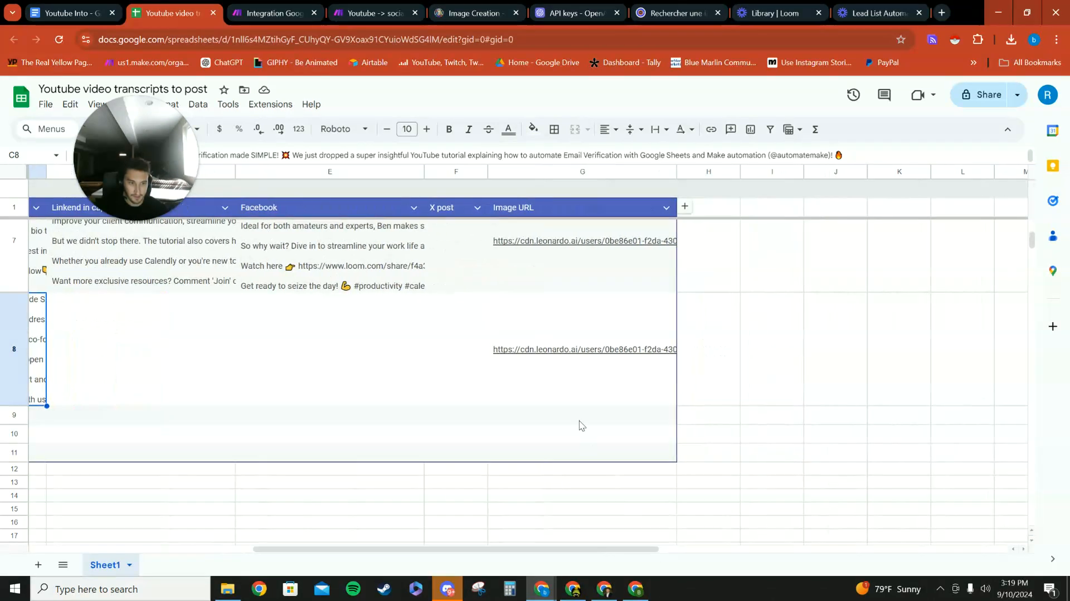
{"action": "left_click_drag", "start_coordinate": [565, 548], "coordinate": [404, 539]}
- Check the scenario run's progress, and view the LinkedIn and Facebook captions in row 8 of the sheet
{"action": "left_click", "coordinate": [365, 17]}
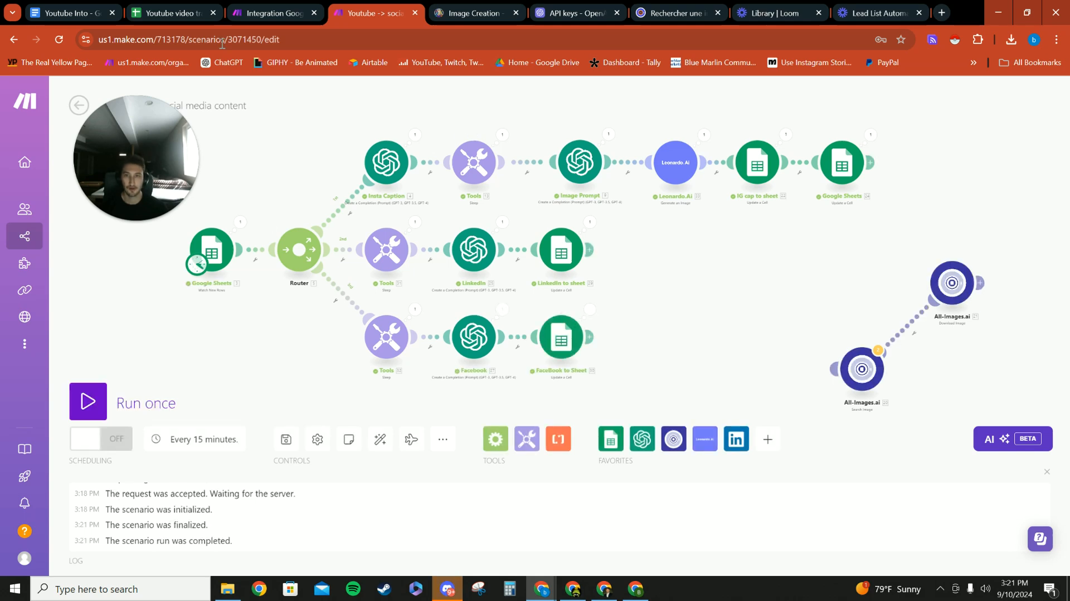
{"action": "left_click", "coordinate": [167, 13]}
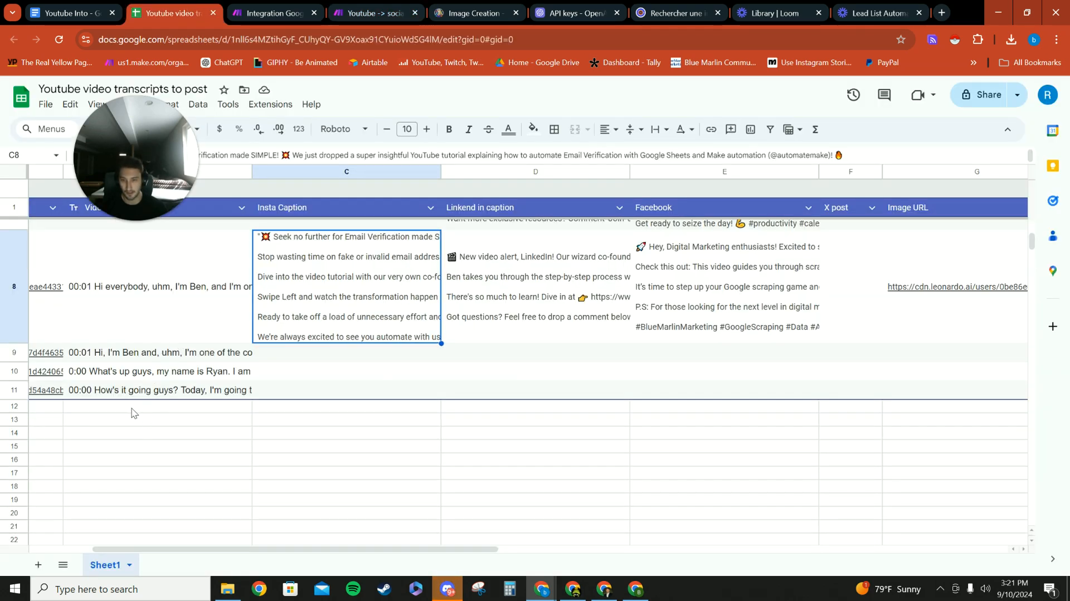
{"action": "left_click_drag", "start_coordinate": [330, 550], "coordinate": [167, 529]}
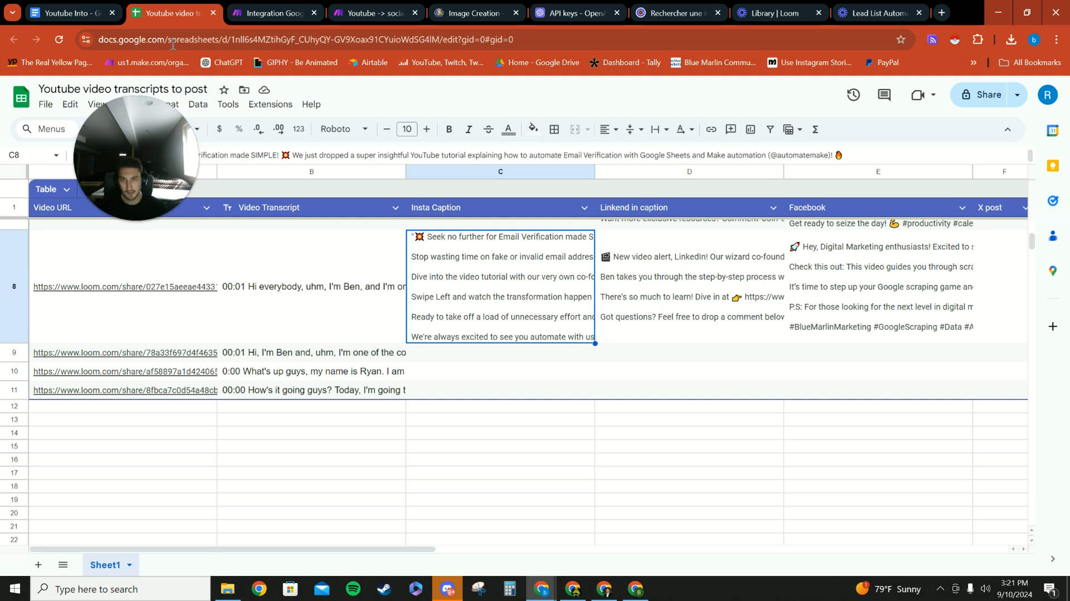
- Return to the Make scenario and add Dumpling AI to the favorite apps, viewing its available modules
{"action": "left_click", "coordinate": [374, 12]}
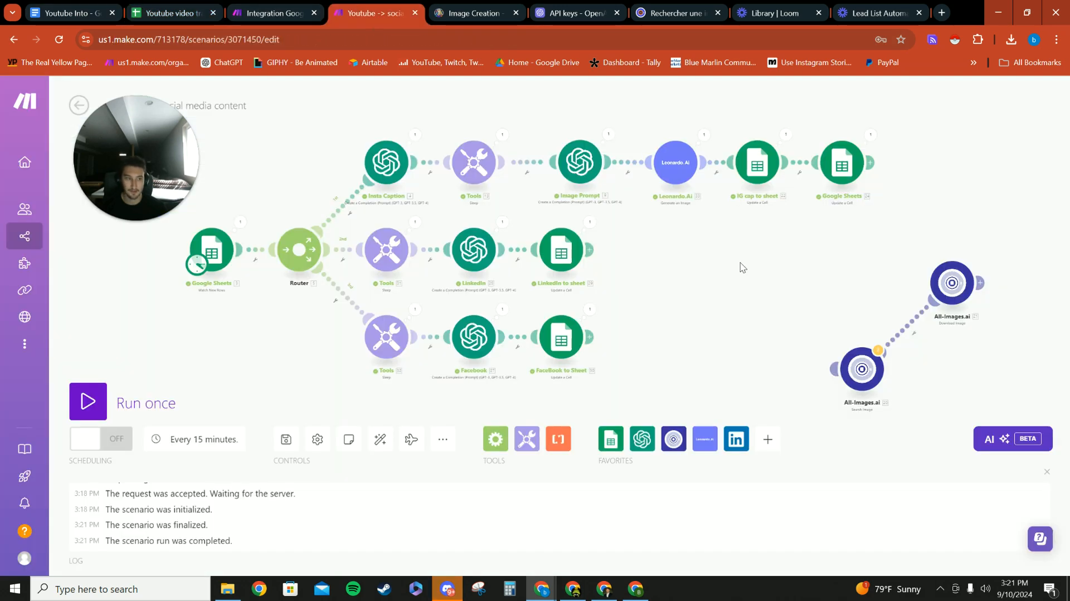
{"action": "left_click_drag", "start_coordinate": [653, 280], "coordinate": [669, 283]}
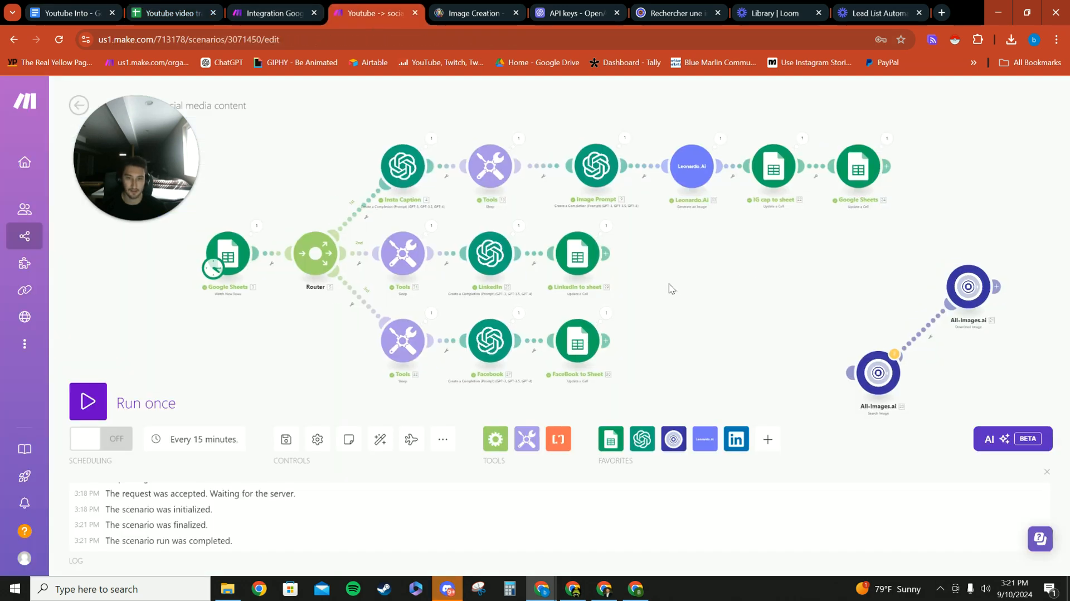
{"action": "left_click", "coordinate": [767, 438]}
{"action": "type", "text": "dumpl"}
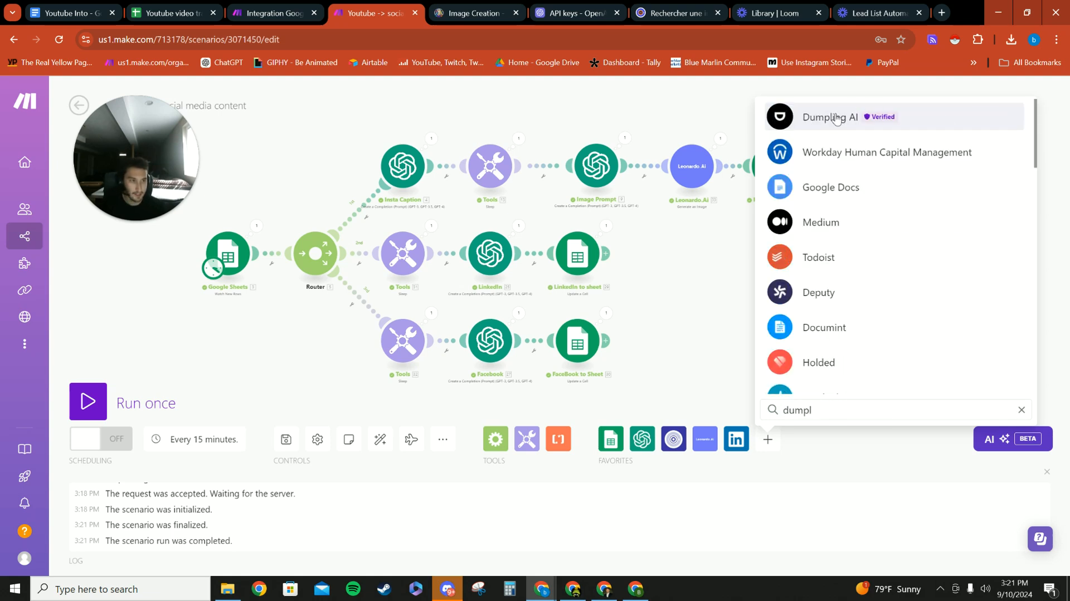
{"action": "left_click", "coordinate": [835, 118]}
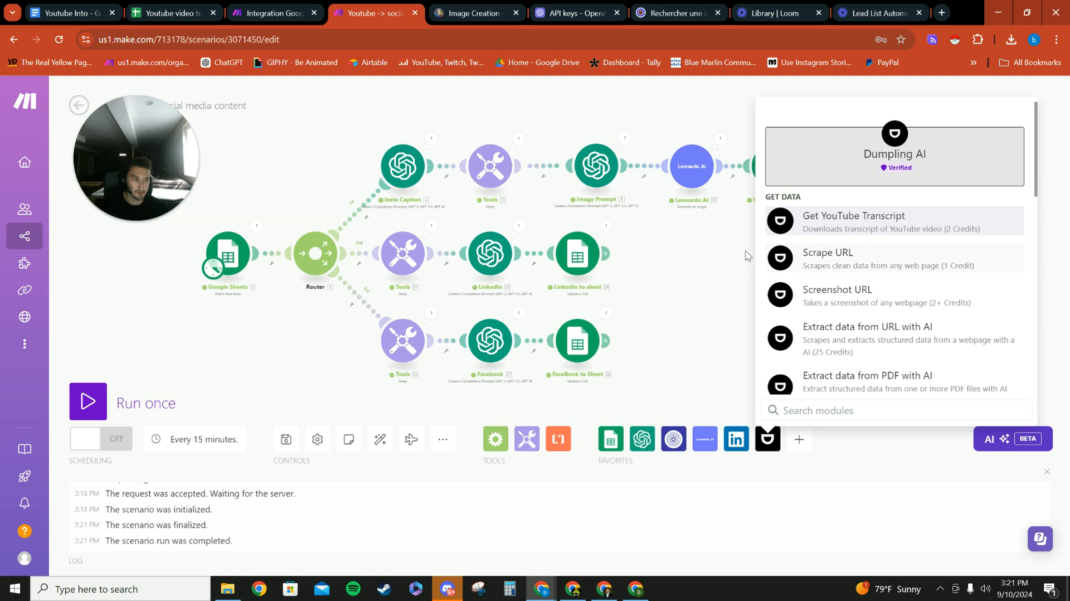
{"action": "left_click", "coordinate": [655, 253]}
{"action": "left_click_drag", "start_coordinate": [755, 273], "coordinate": [697, 263]}
{"action": "left_click_drag", "start_coordinate": [710, 270], "coordinate": [715, 273]}
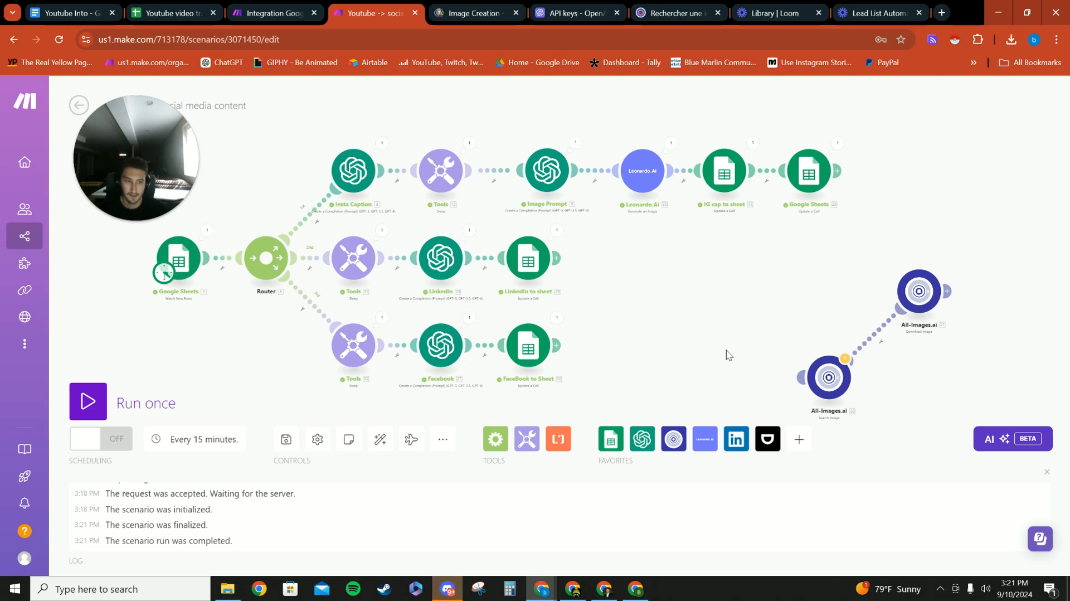
{"action": "left_click_drag", "start_coordinate": [689, 320], "coordinate": [690, 289]}
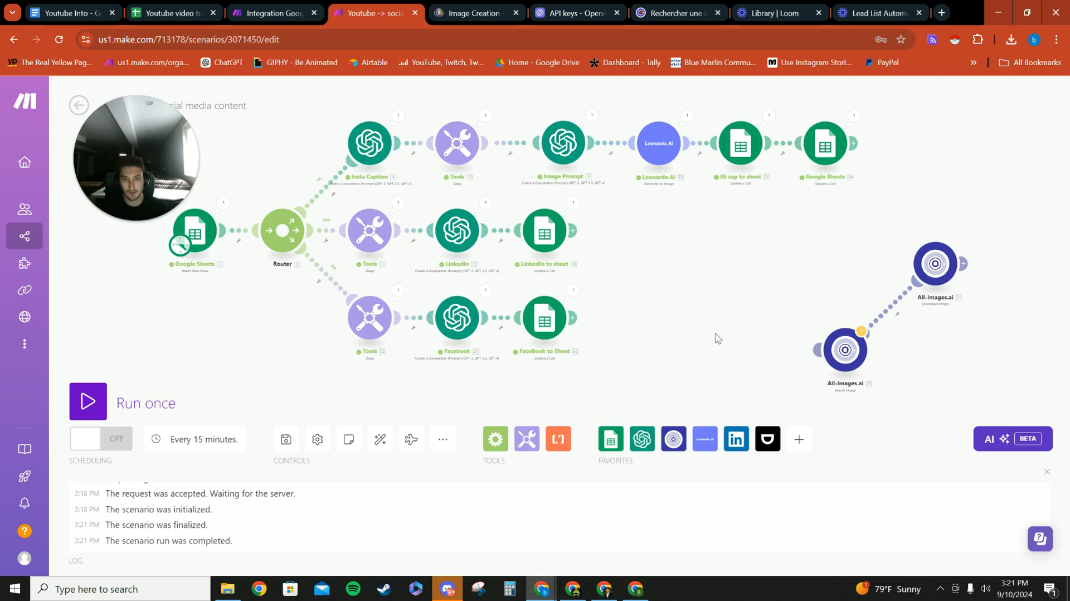
{"action": "left_click_drag", "start_coordinate": [724, 325], "coordinate": [728, 339]}
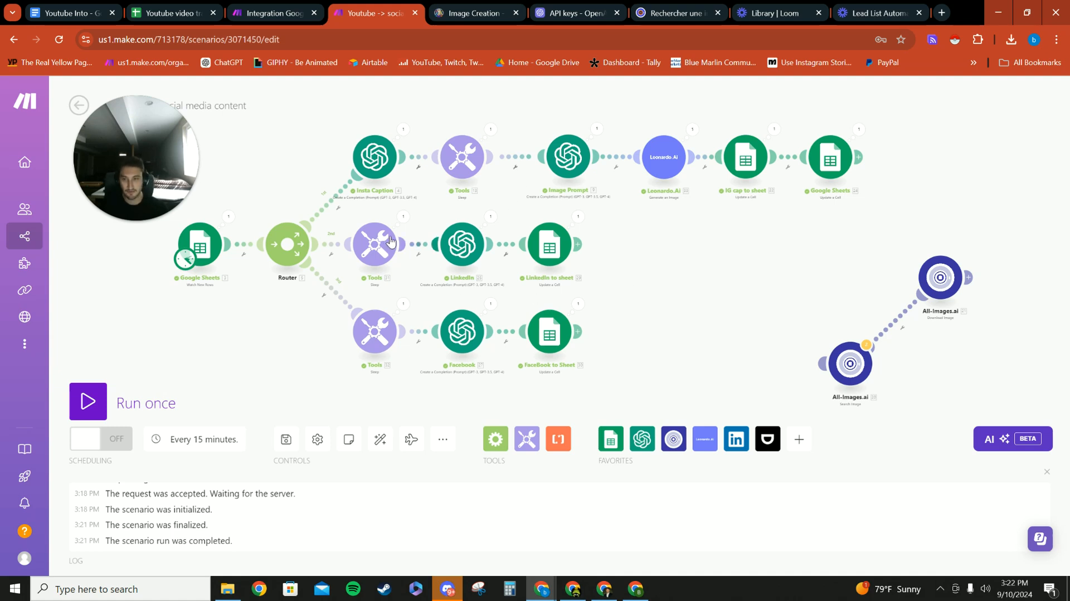
{"action": "left_click_drag", "start_coordinate": [720, 277], "coordinate": [677, 285]}
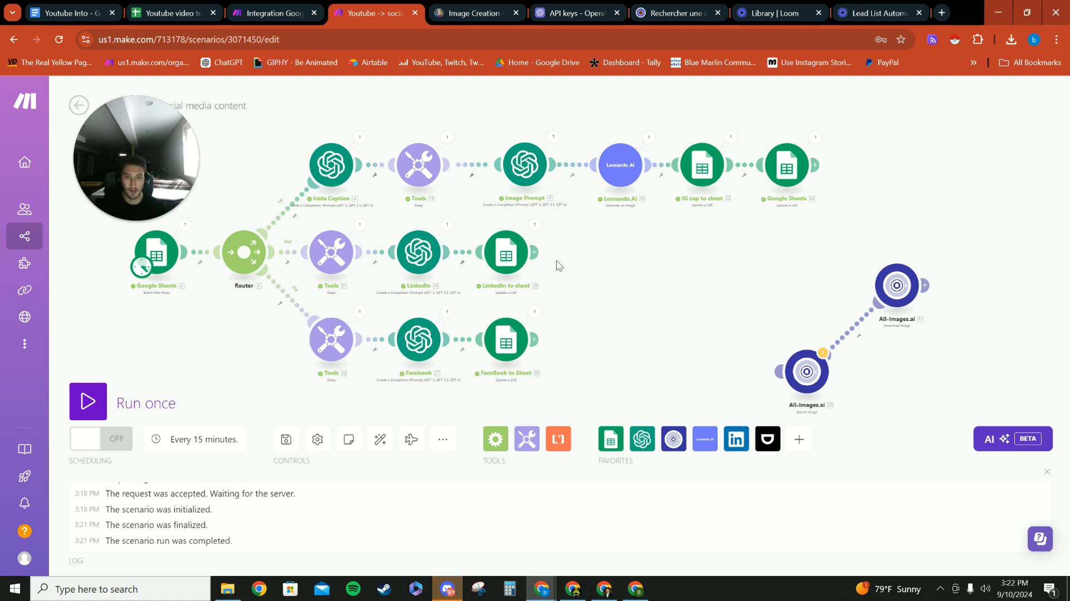
{"action": "mouse_move", "coordinate": [648, 293]}
{"action": "left_mouse_down"}
{"action": "mouse_move", "coordinate": [667, 295]}
{"action": "mouse_move", "coordinate": [649, 283]}
{"action": "mouse_move", "coordinate": [666, 301]}
{"action": "left_mouse_up"}
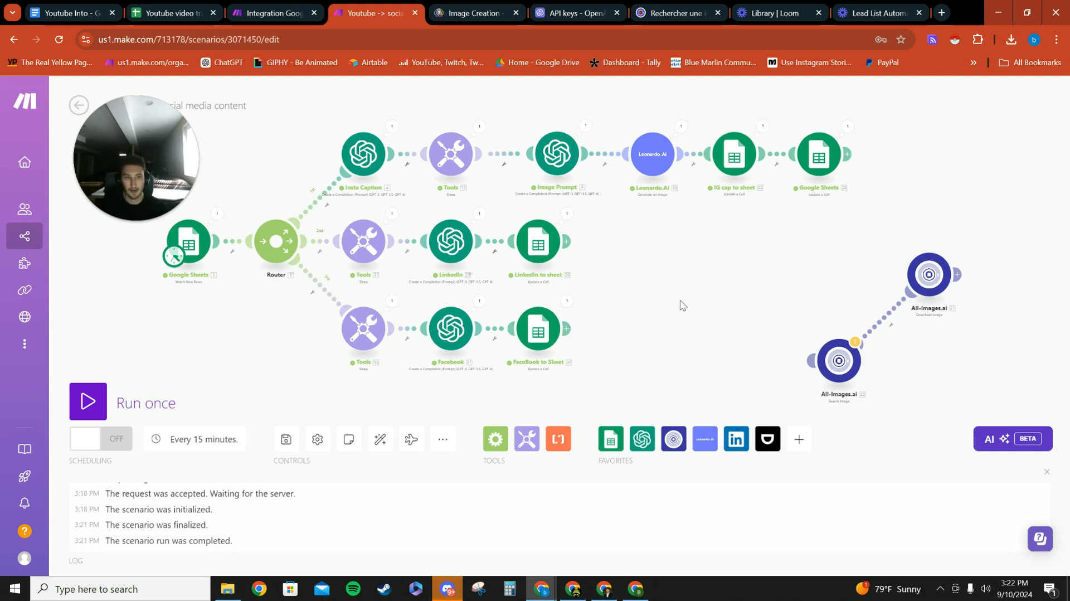
{"action": "left_click_drag", "start_coordinate": [682, 305], "coordinate": [680, 305]}
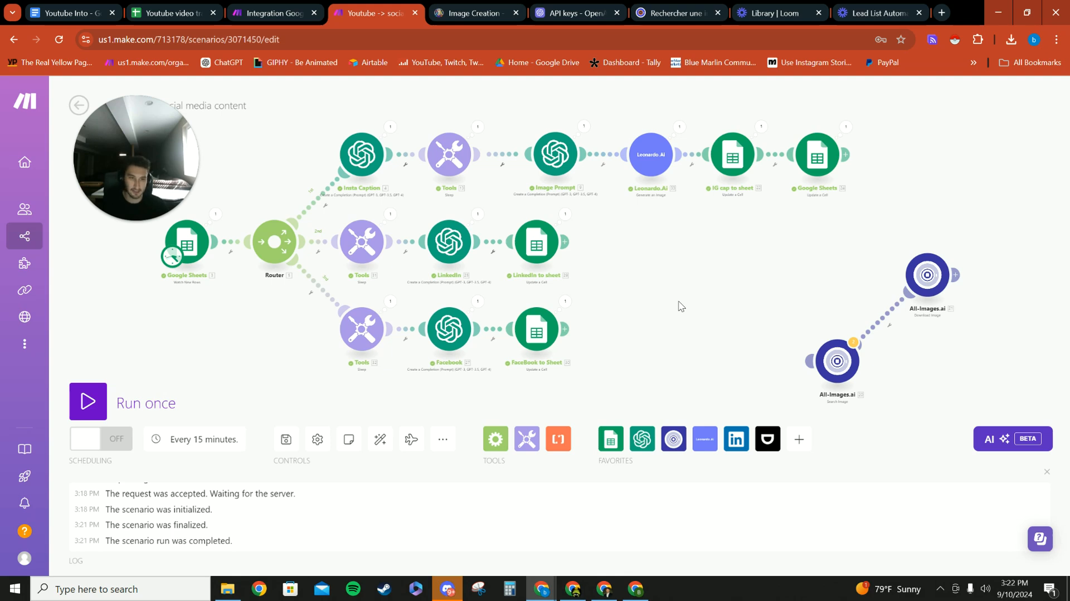
{"action": "mouse_move", "coordinate": [670, 286]}
{"action": "left_mouse_down"}
{"action": "mouse_move", "coordinate": [662, 301]}
{"action": "mouse_move", "coordinate": [684, 291]}
{"action": "left_mouse_up"}
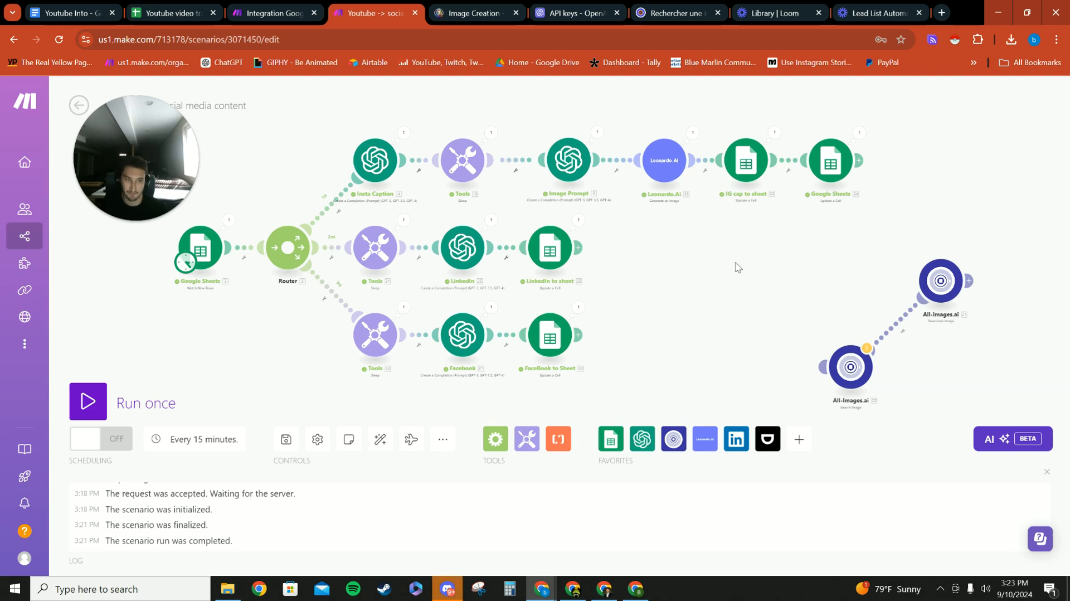
{"action": "left_click", "coordinate": [165, 167]}
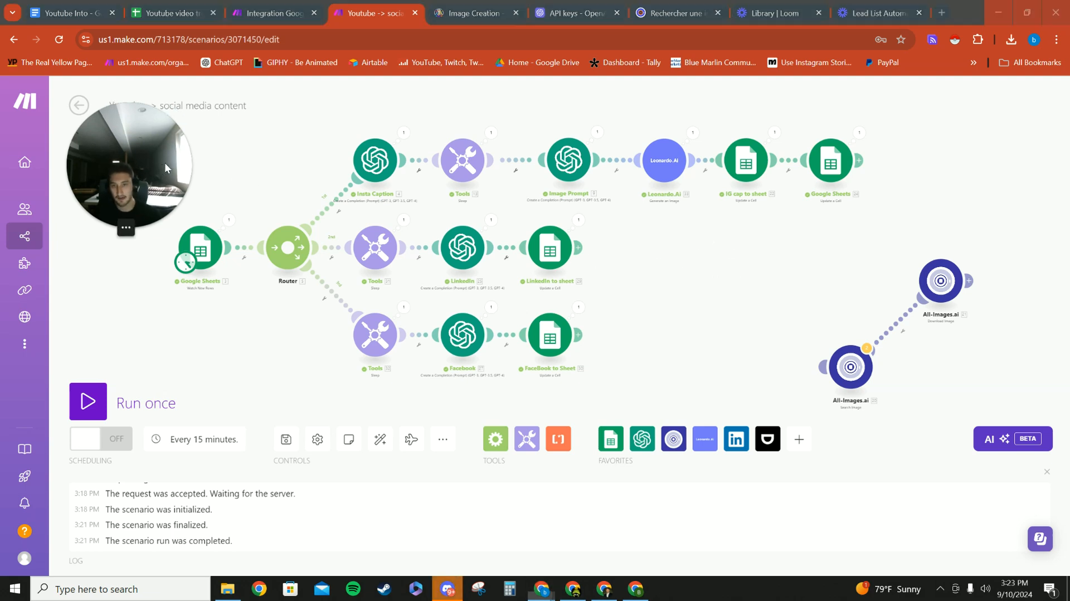